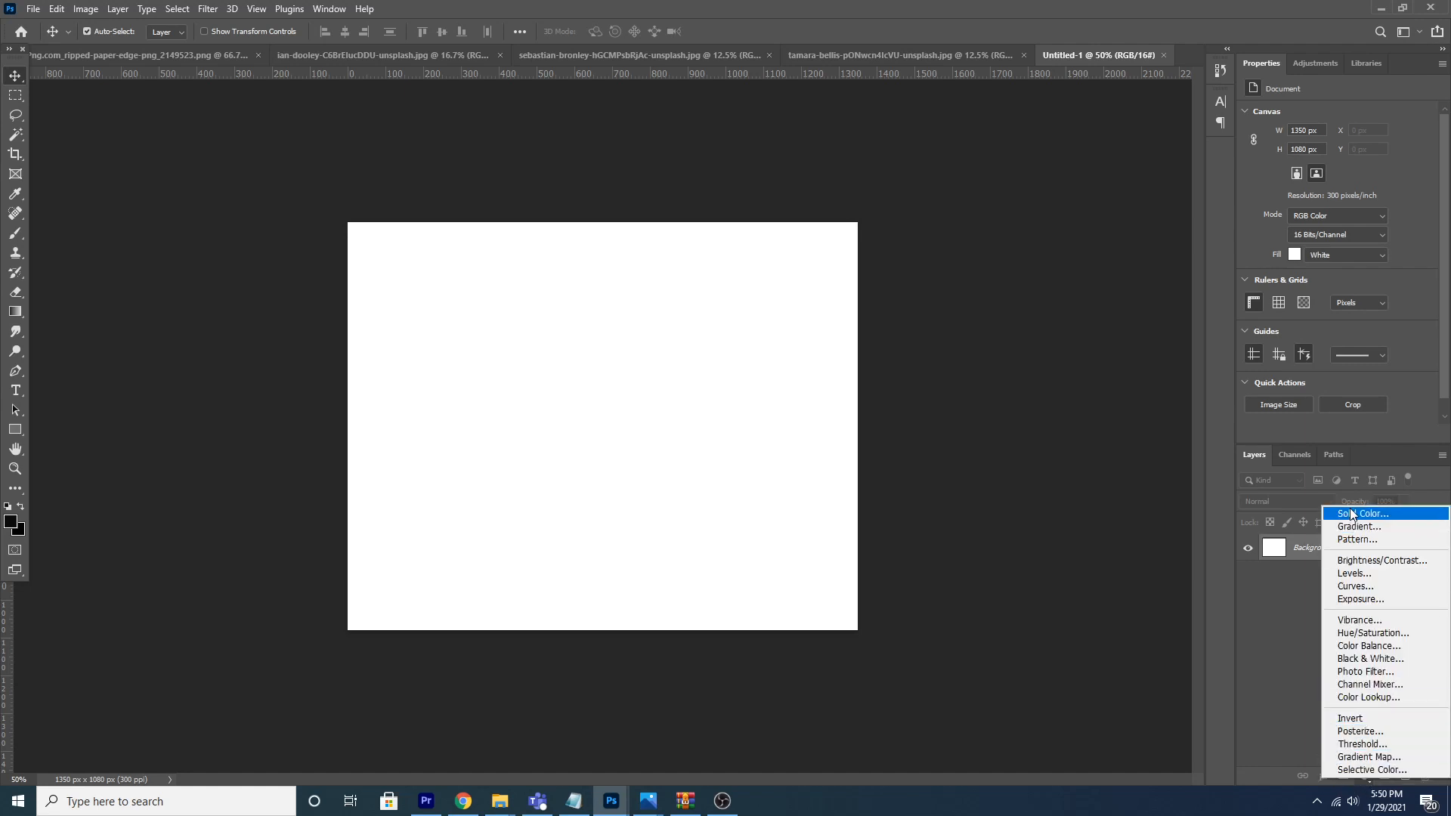
Step: Add a Solid Color fill layer in dark grey #1a1919 above the white background
click(1353, 514)
click(914, 486)
click(867, 502)
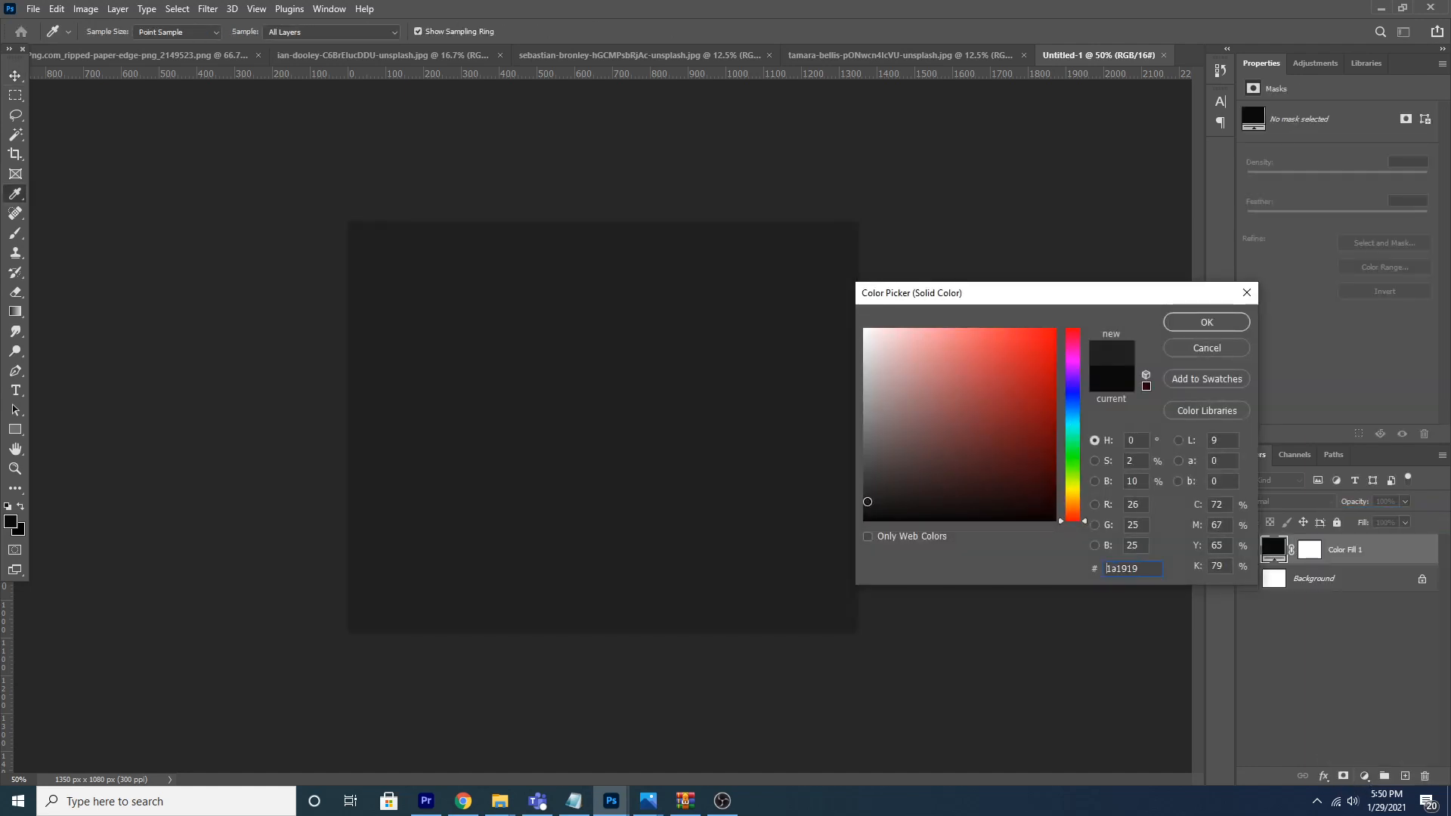
click(1207, 322)
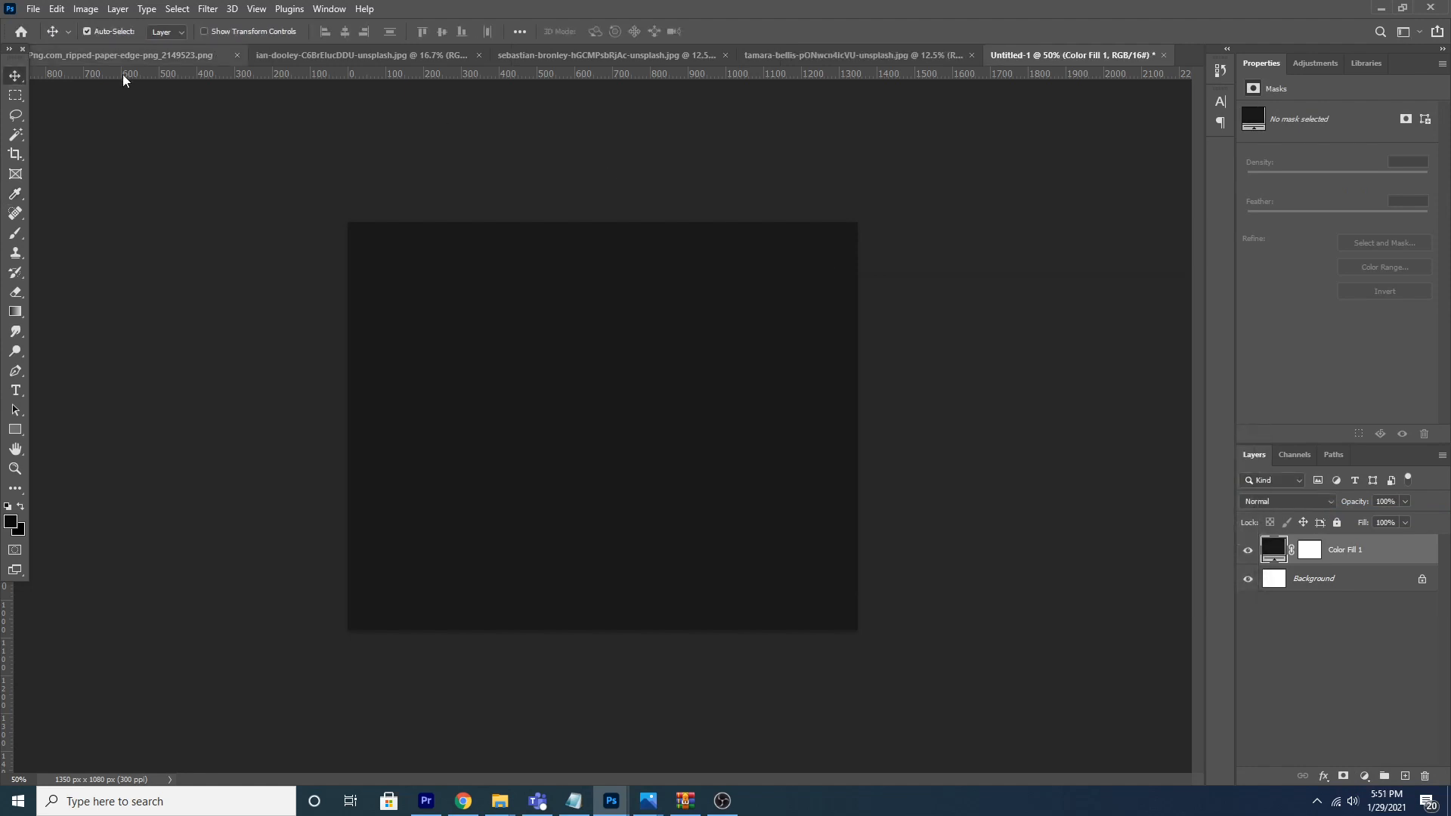
Step: Copy the ripped paper layer from its PNG document into the Untitled-1 canvas, accepting the different bit depth
click(197, 56)
drag(444, 252, 1095, 57)
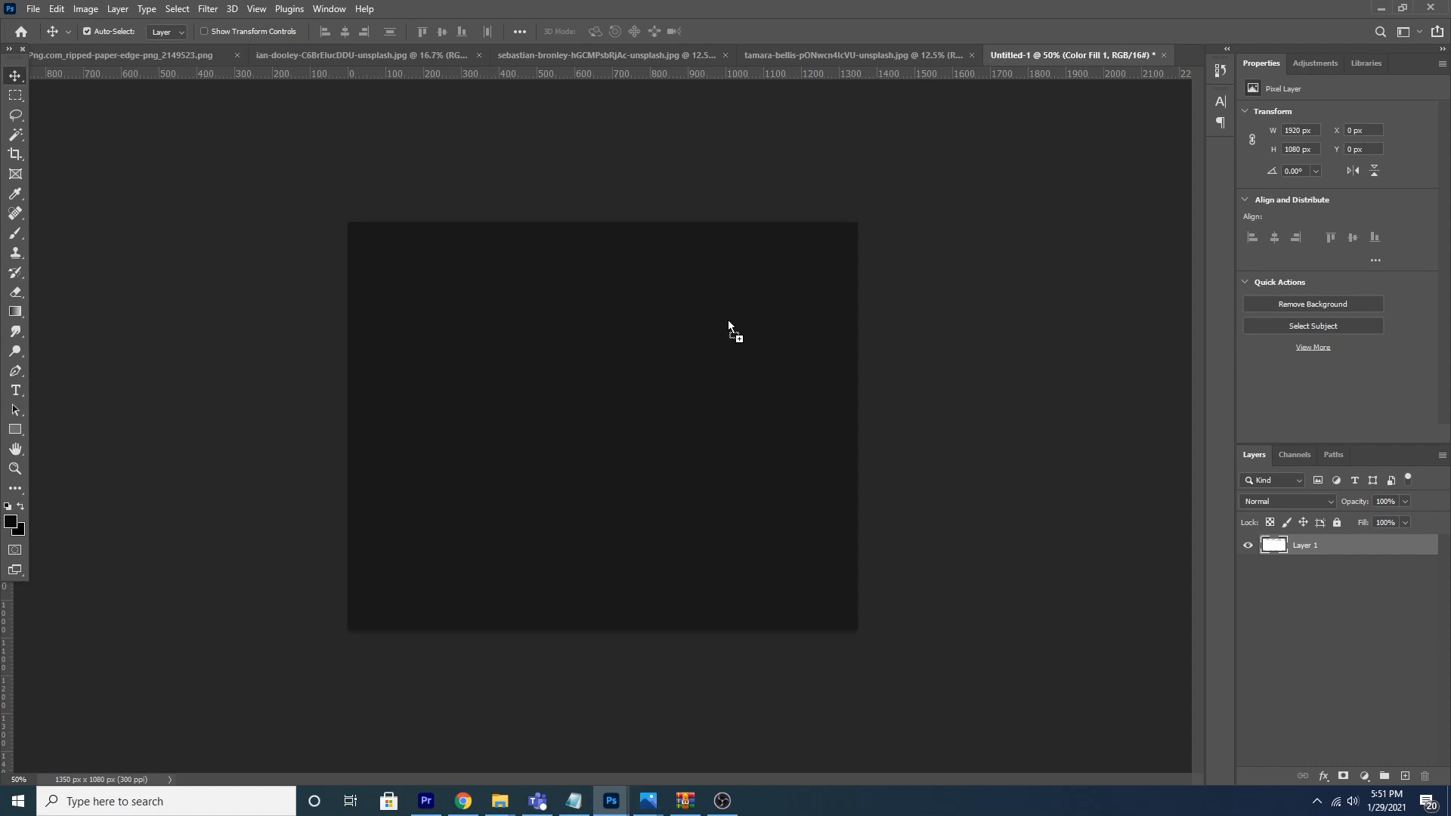
drag(729, 321, 728, 322)
click(762, 308)
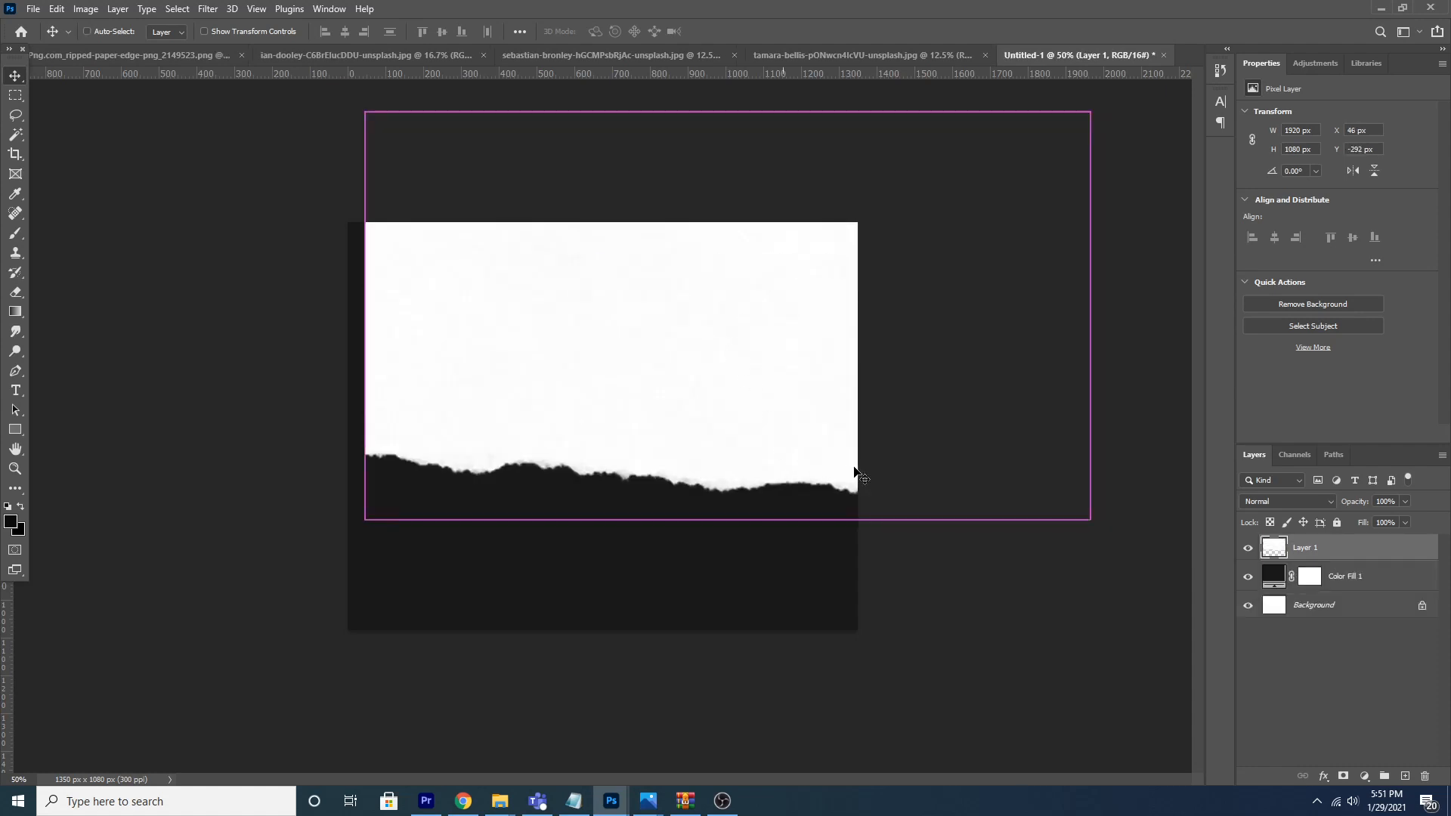
Step: Scale the torn paper to about 74%, rotate it about 16°, and place it across the canvas's upper-right corner
key(ctrl+t)
drag(1084, 521, 945, 439)
drag(953, 175, 972, 220)
drag(752, 343, 720, 249)
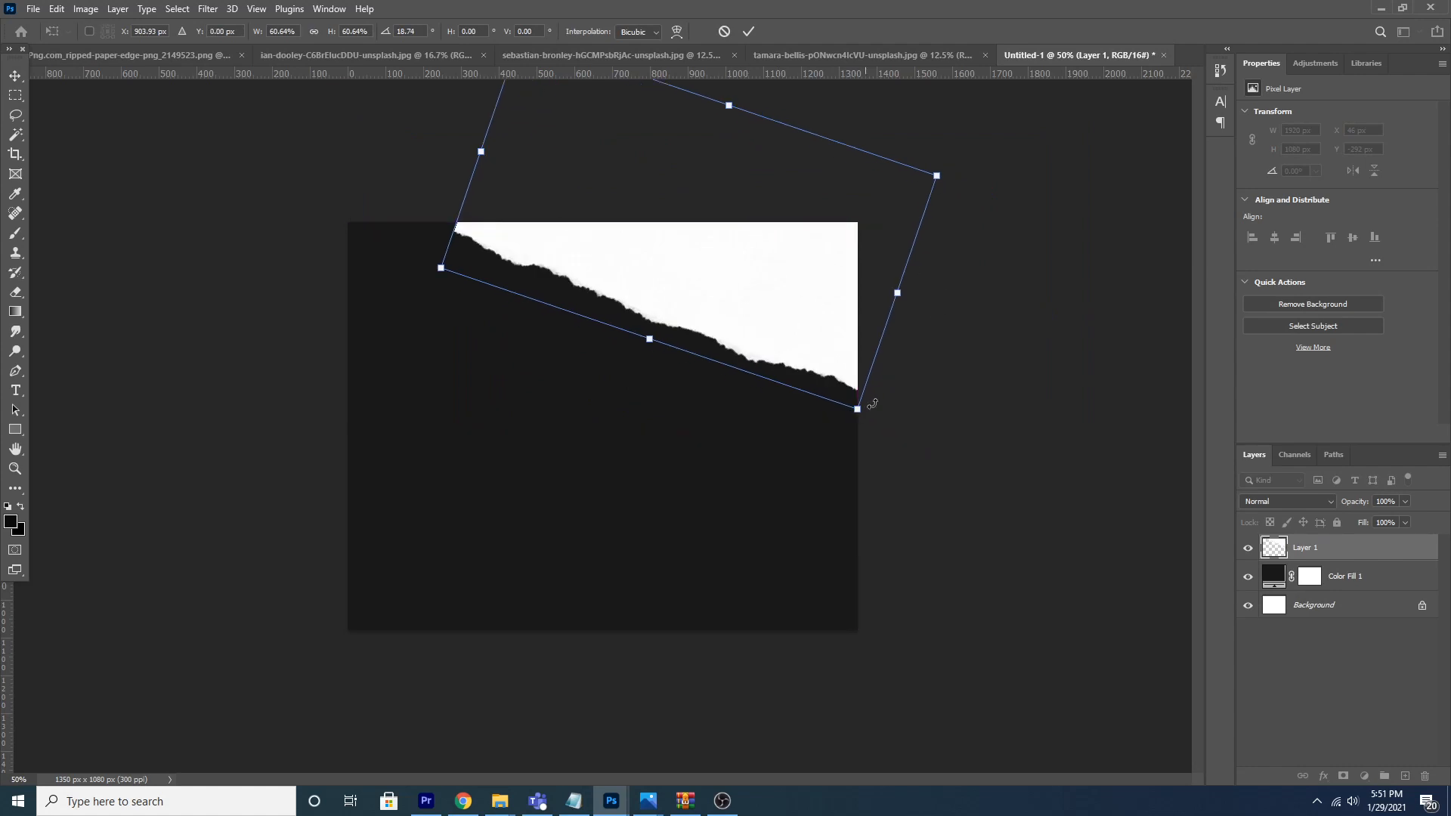
drag(956, 336, 965, 356)
drag(783, 348, 742, 318)
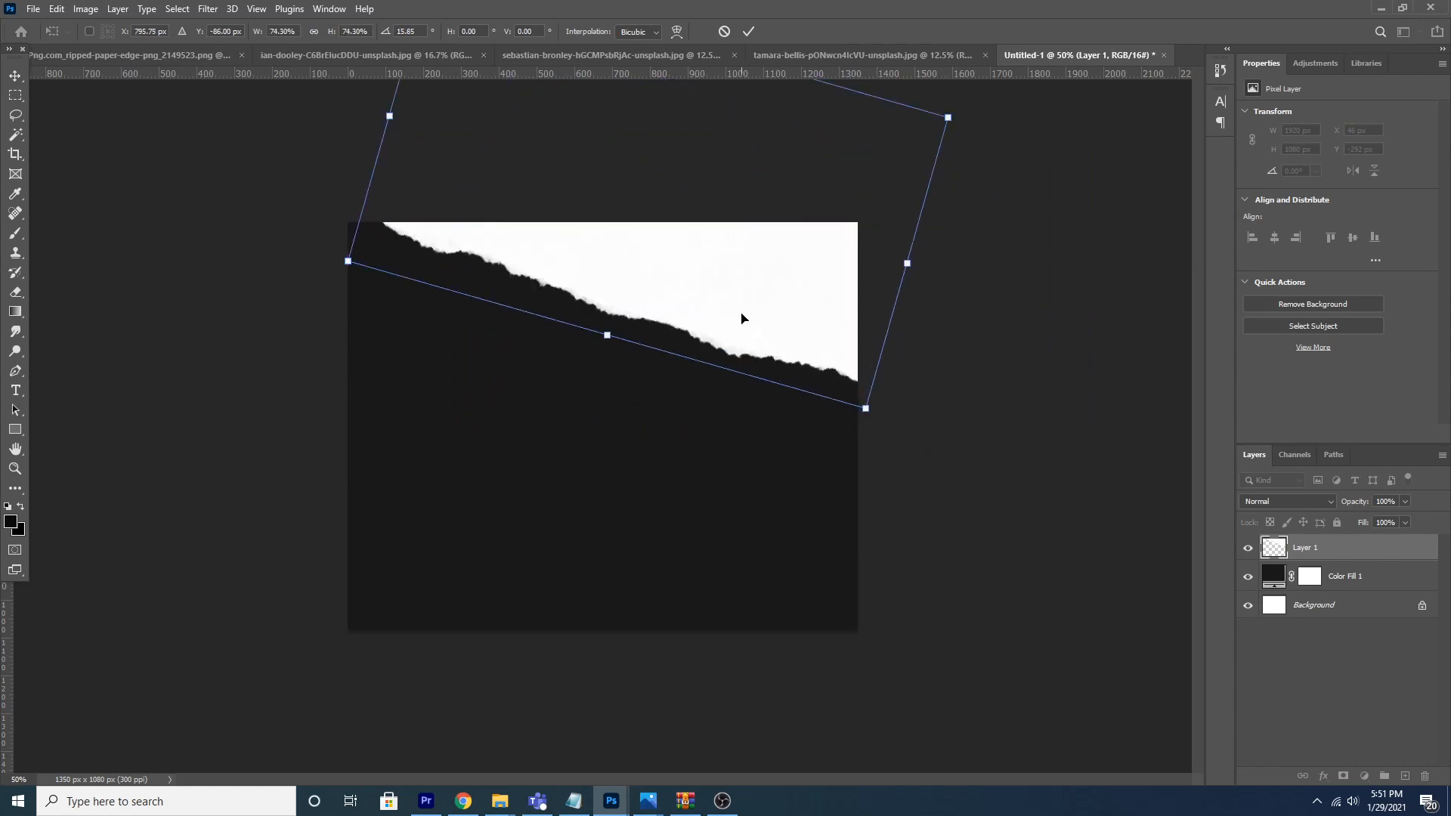
key(Return)
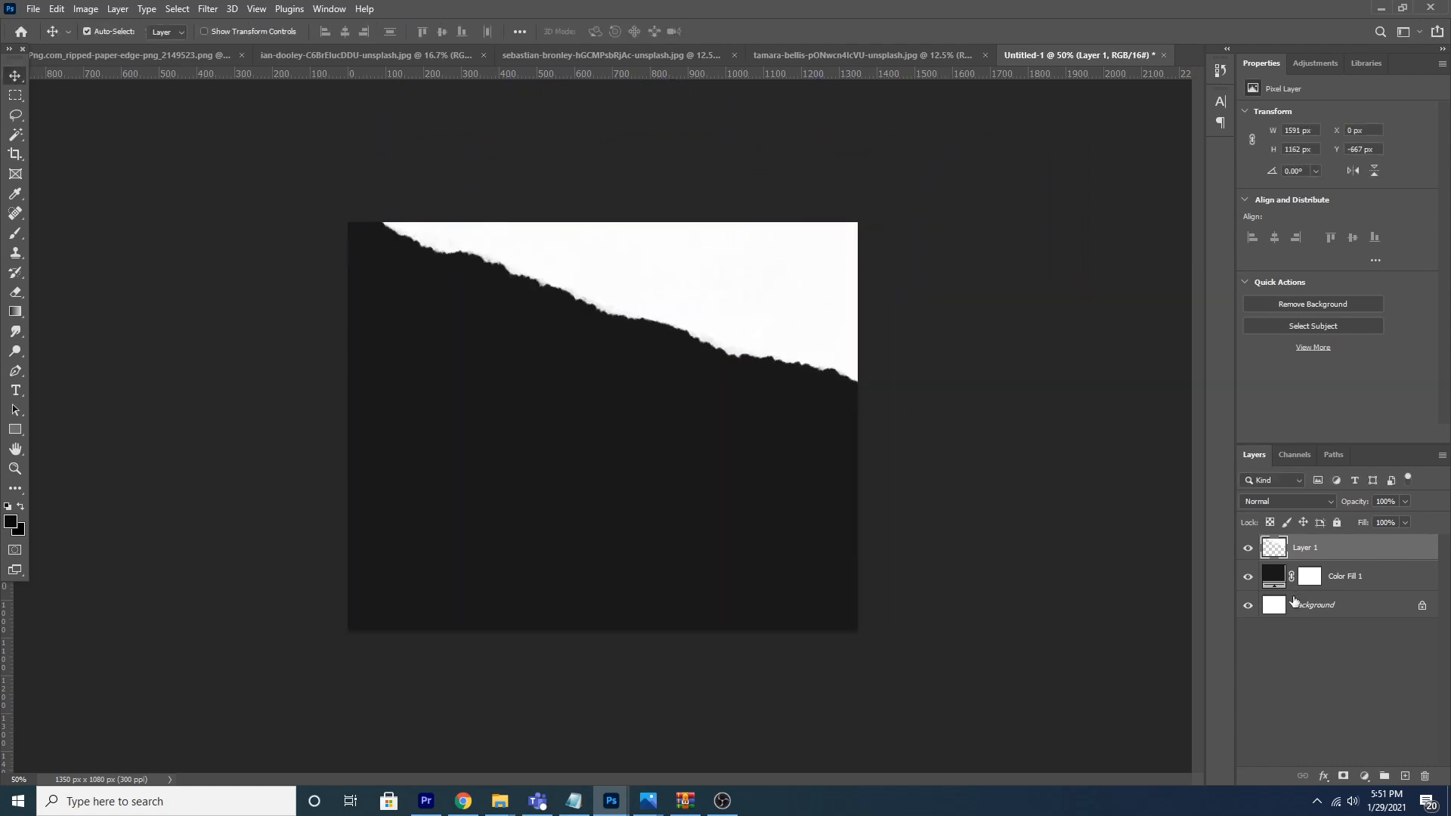
Step: Duplicate the torn paper layer and rotate the copy so it covers the canvas's lower-left corner, torn edge facing the centre
key(ctrl+j)
key(ctrl+t)
drag(677, 243, 605, 733)
drag(917, 401, 939, 486)
drag(528, 506, 460, 458)
key(Return)
Step: Copy the photo of the woman in the orange-and-white sweater into Untitled-1 and clip it to Layer 1
click(825, 54)
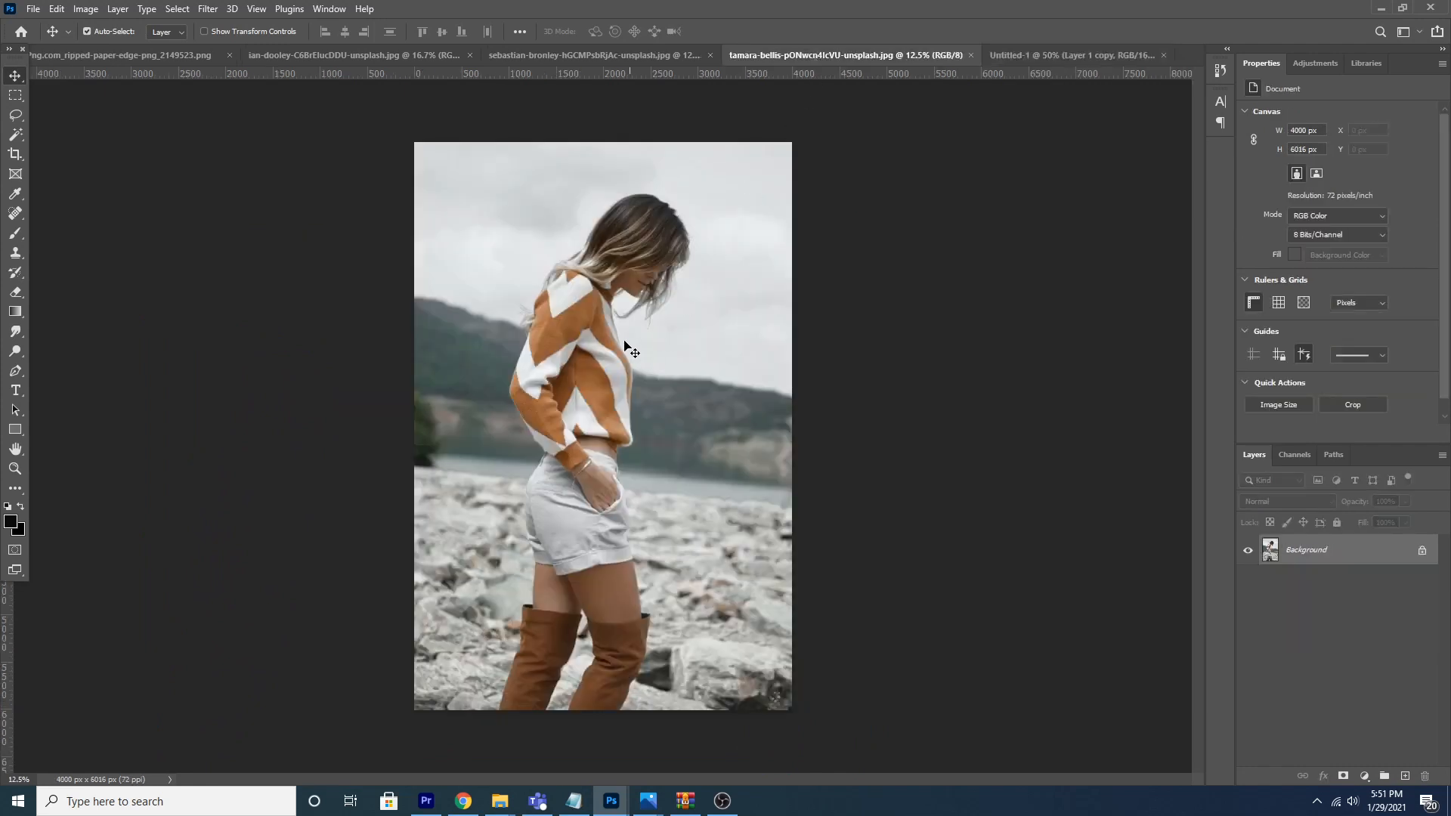
drag(1055, 61, 817, 318)
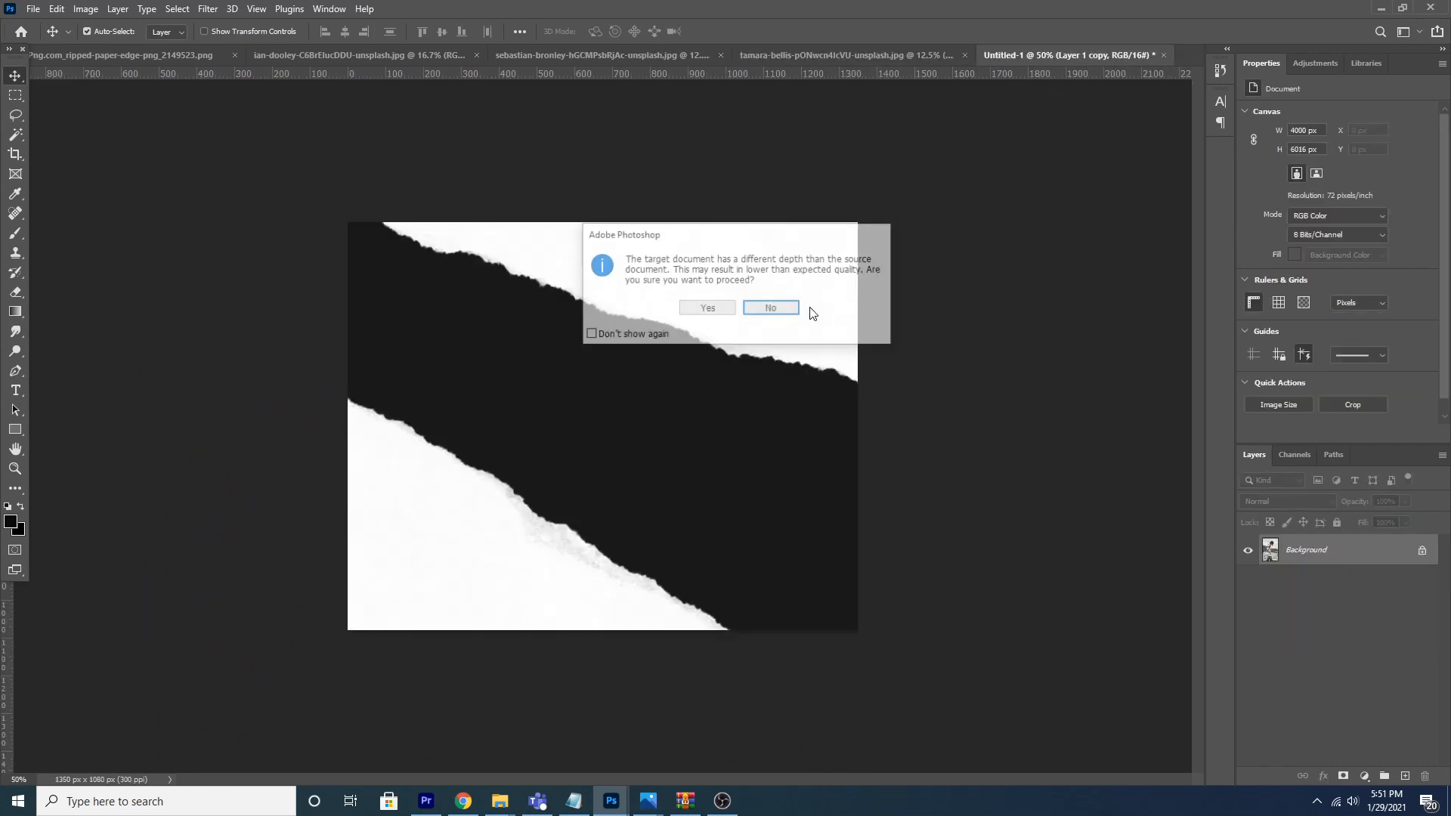
click(708, 308)
drag(1365, 560, 1344, 587)
right_click(1362, 577)
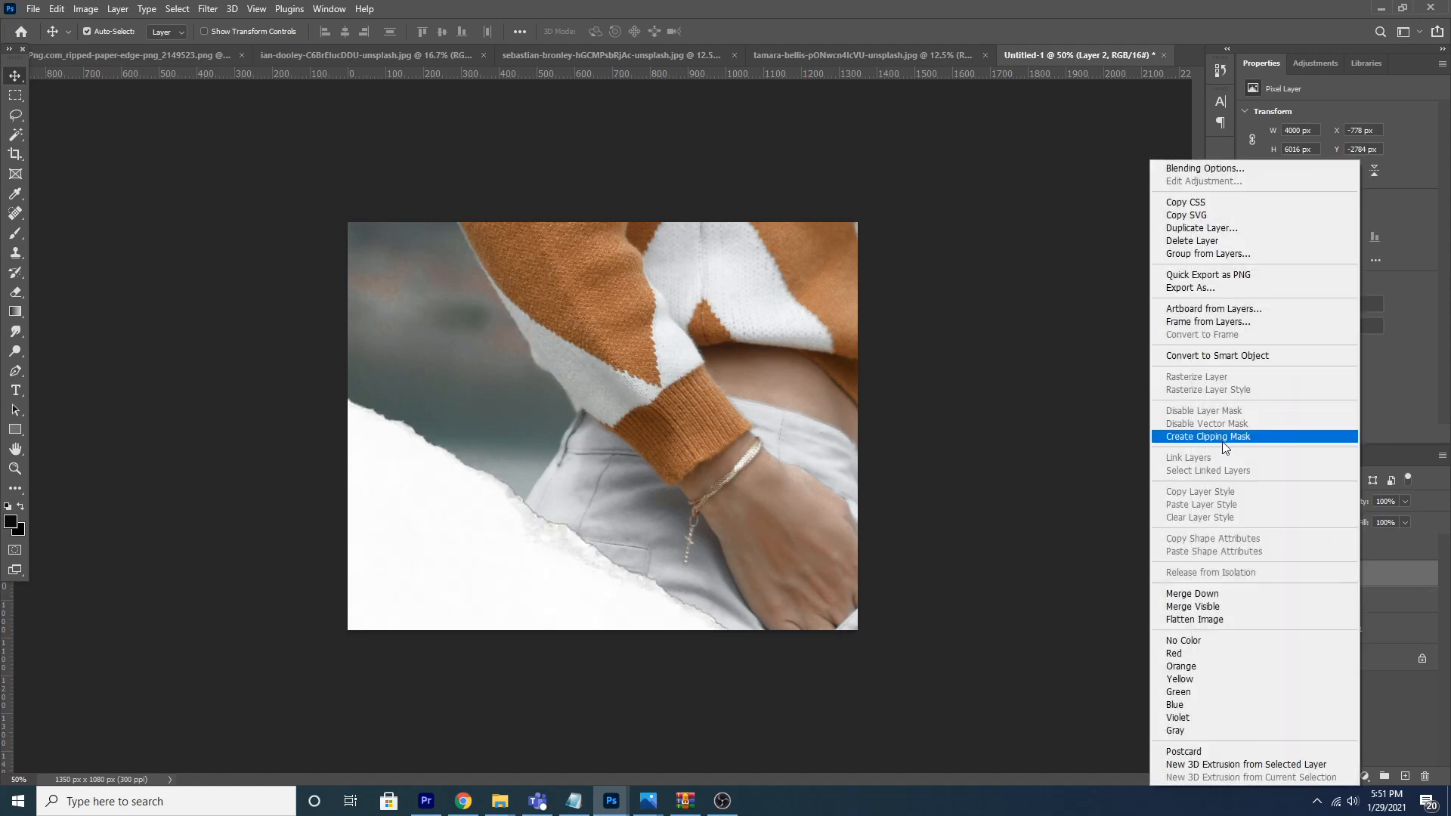
click(1225, 438)
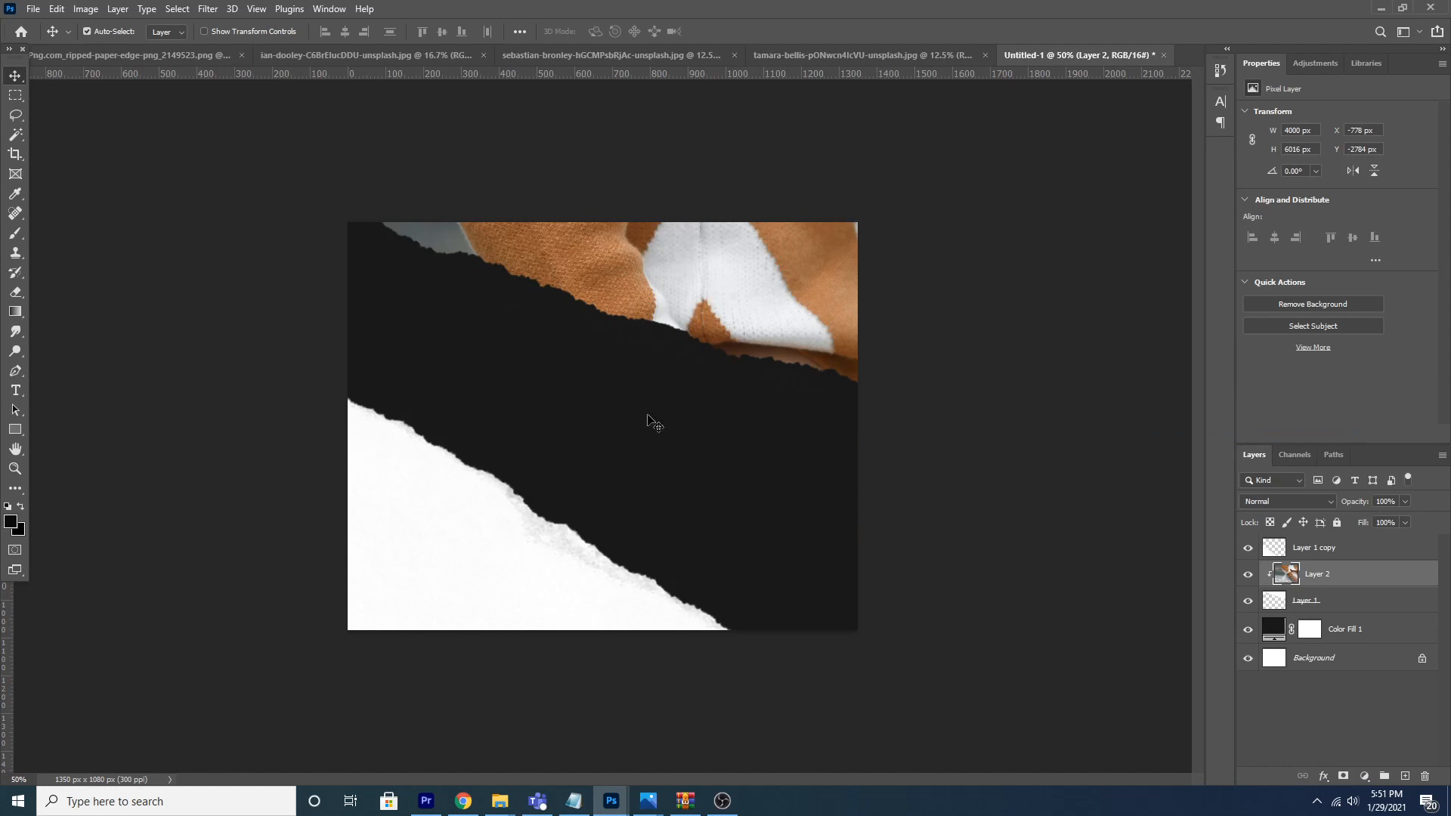
Step: Scale the sweater photo to about 37% and position it so the woman's head shows inside the upper torn paper
key(ctrl+t)
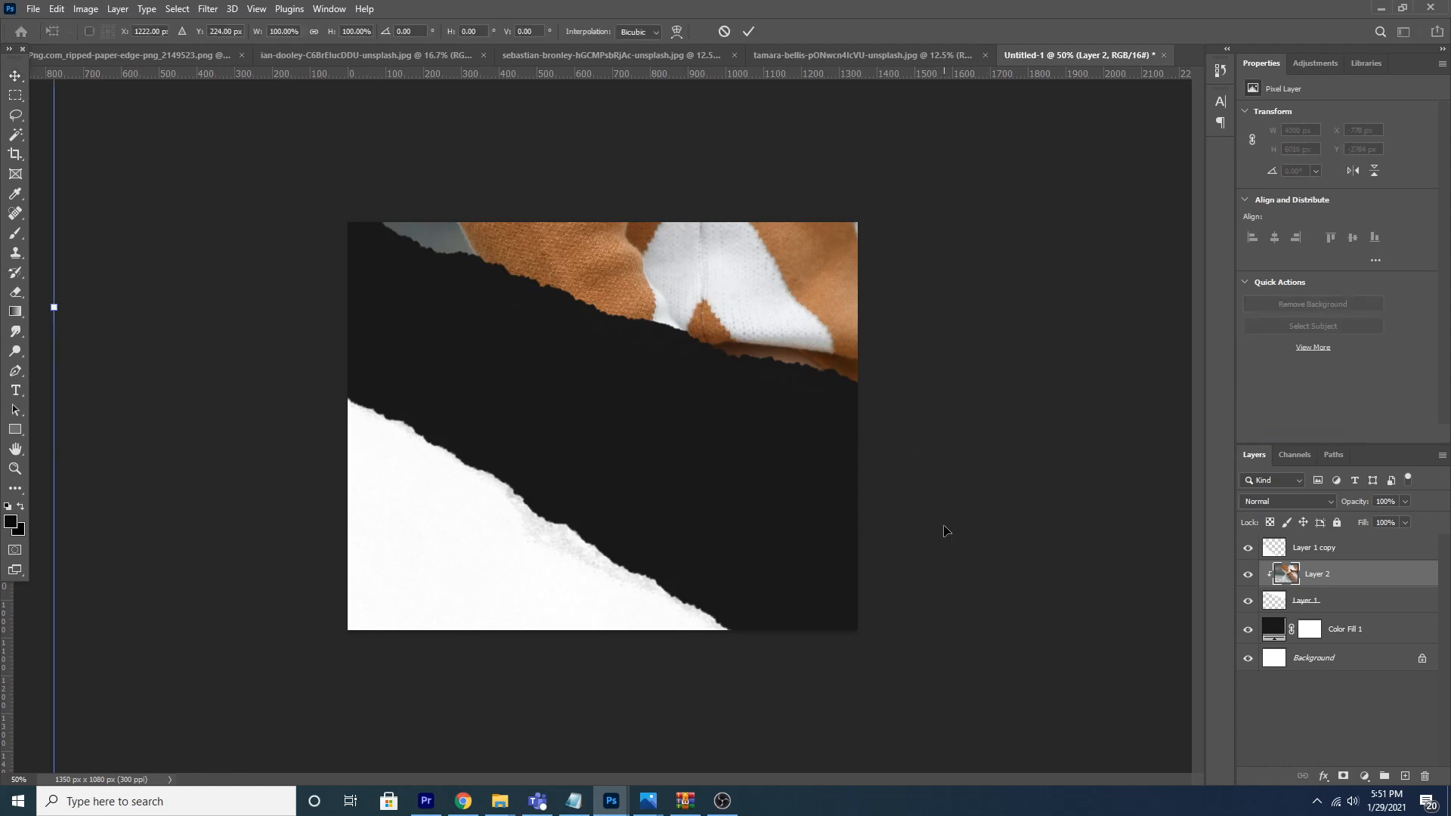
key(ctrl+minus)
key(ctrl+minus)
key(ctrl+minus)
drag(924, 765, 752, 505)
drag(668, 417, 614, 484)
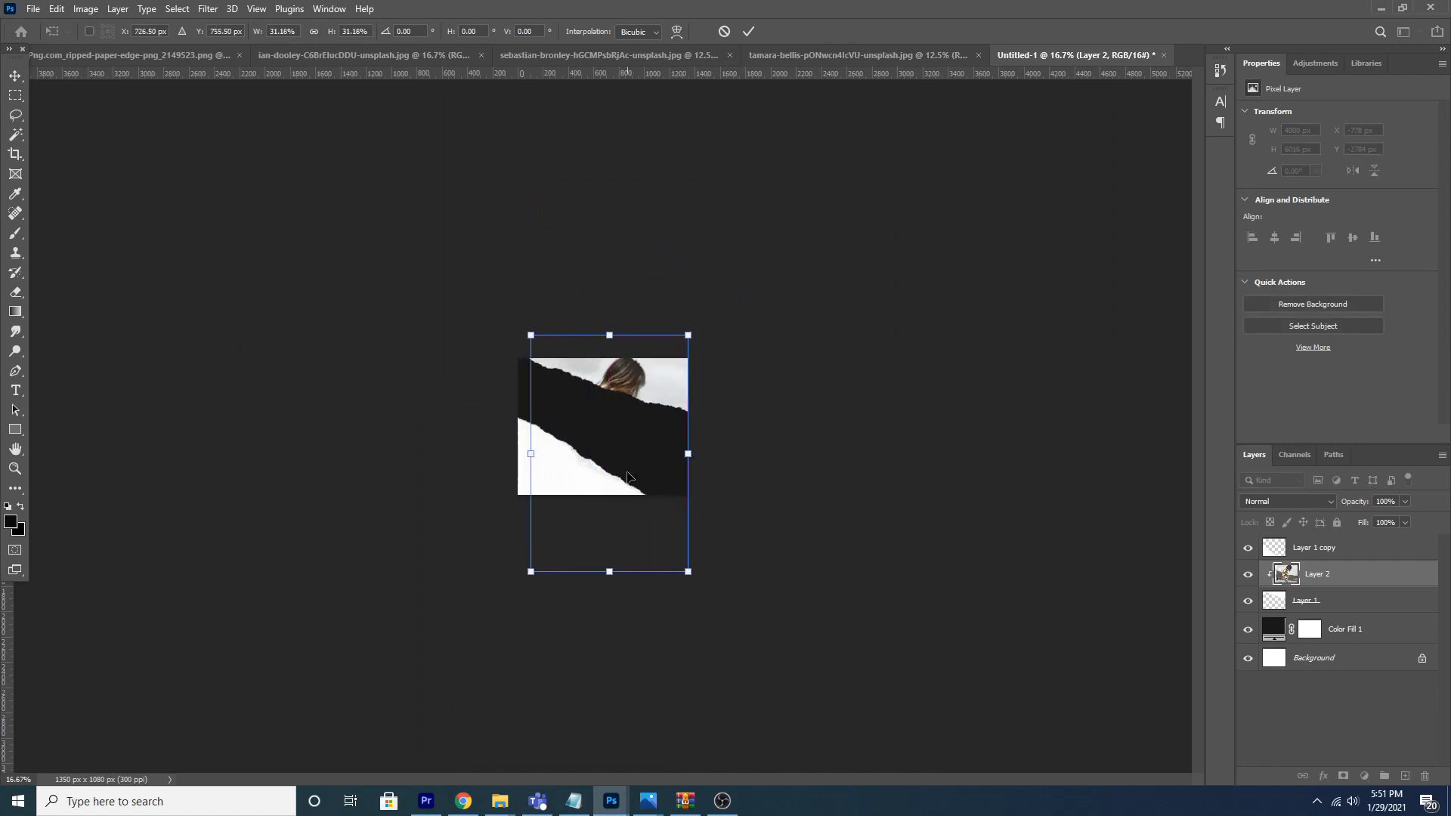
drag(687, 572, 702, 582)
drag(650, 474, 662, 487)
key(Return)
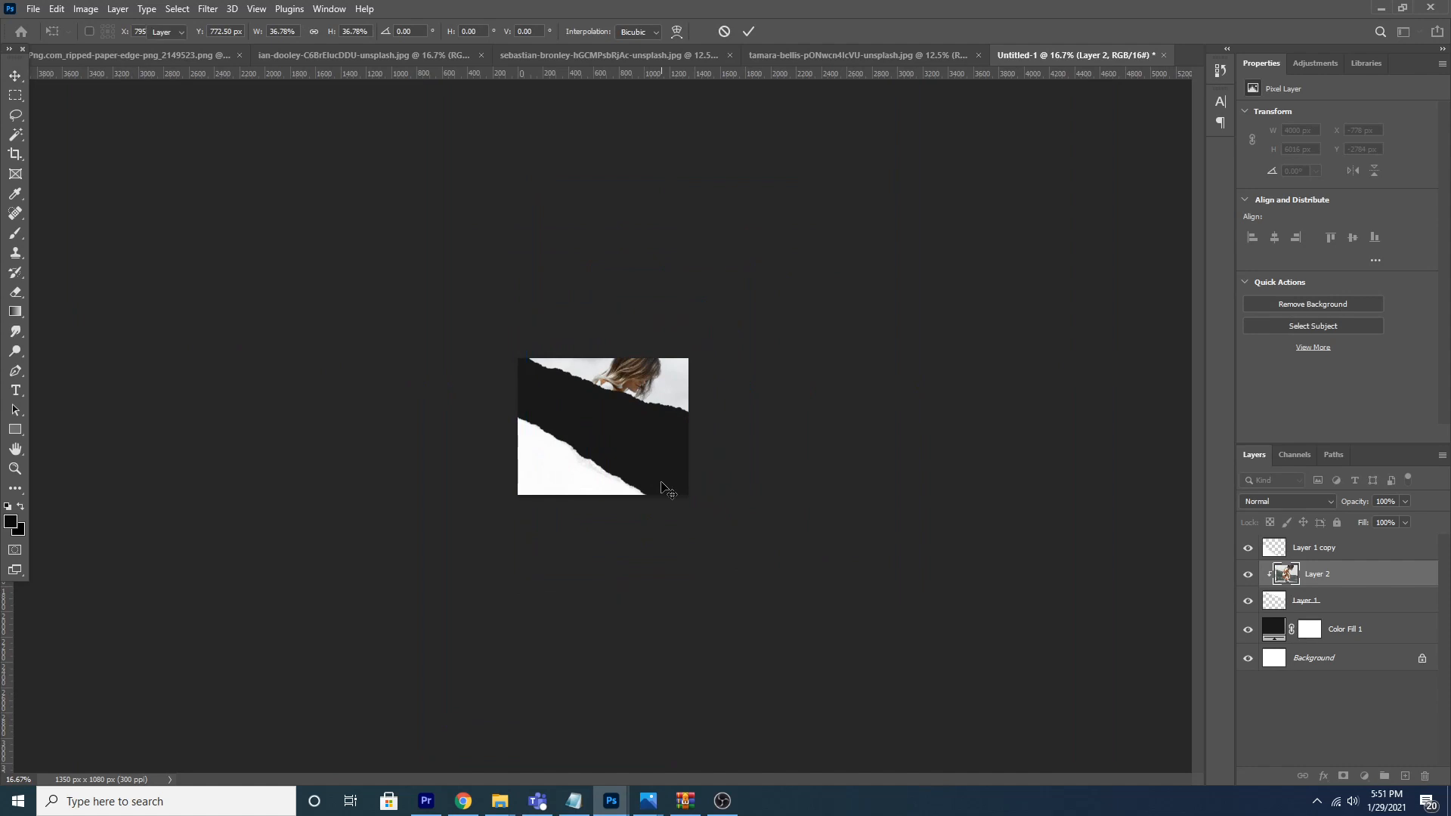
key(ctrl+plus)
key(ctrl+plus)
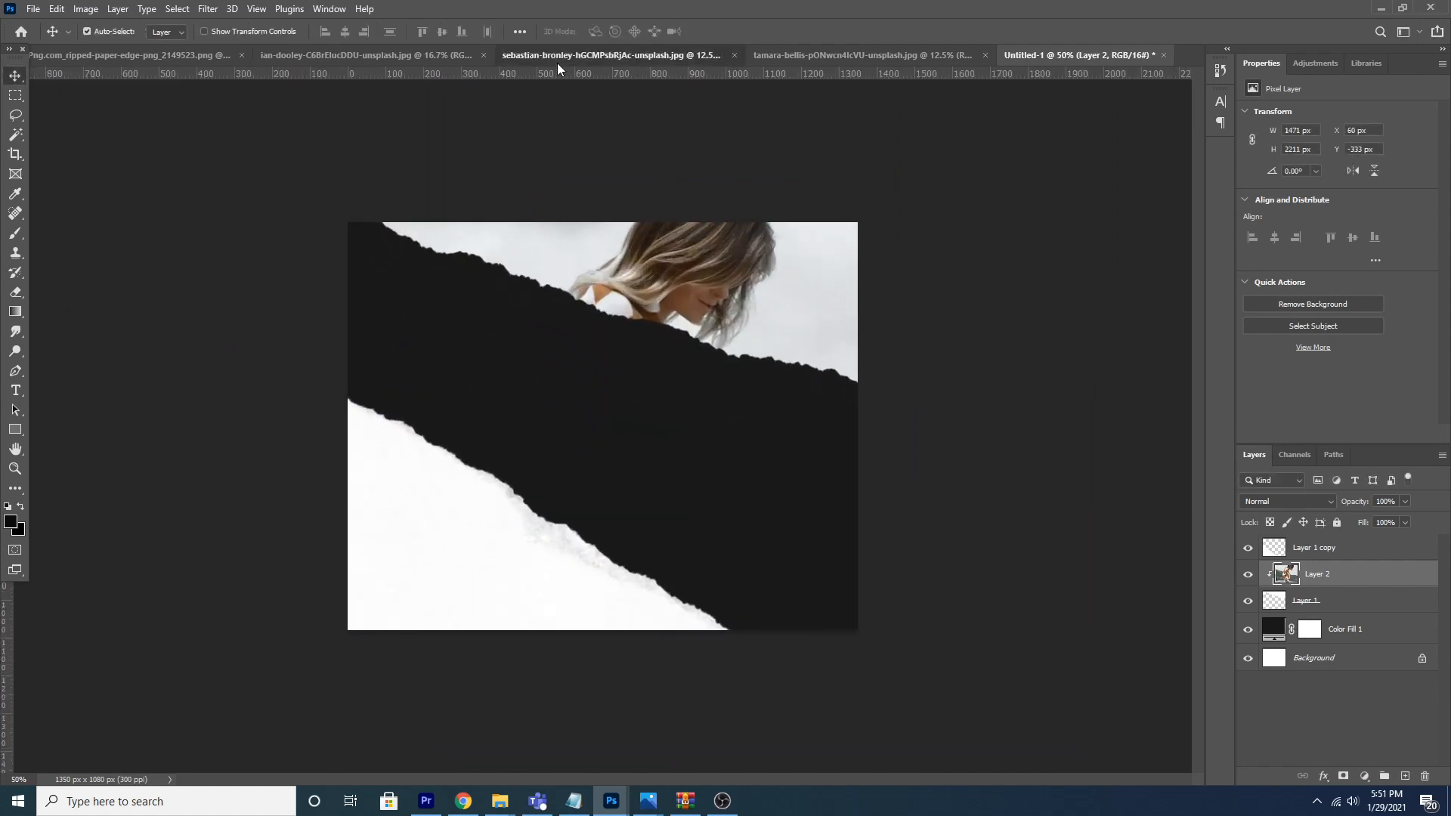
Step: Copy the dark-haired woman's portrait into Untitled-1, move it above Layer 1 copy, and clip it to that layer
click(556, 59)
drag(582, 350, 469, 548)
click(709, 314)
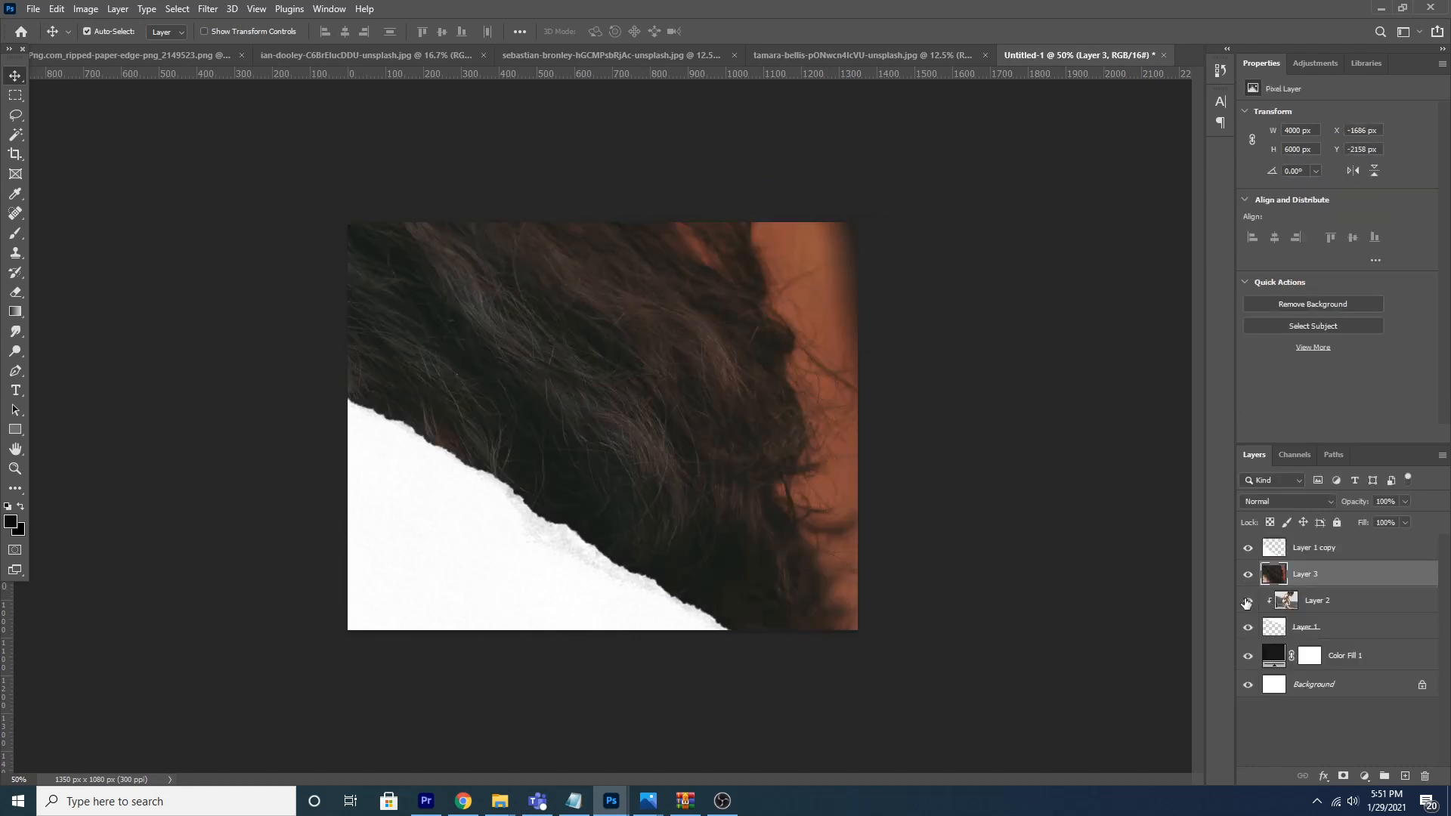
drag(1308, 577, 1321, 544)
right_click(1350, 552)
click(1250, 508)
Step: Scale the portrait to about 1674 × 2511 px and position the face and yellow flower inside the lower torn paper
key(ctrl+t)
key(ctrl+0)
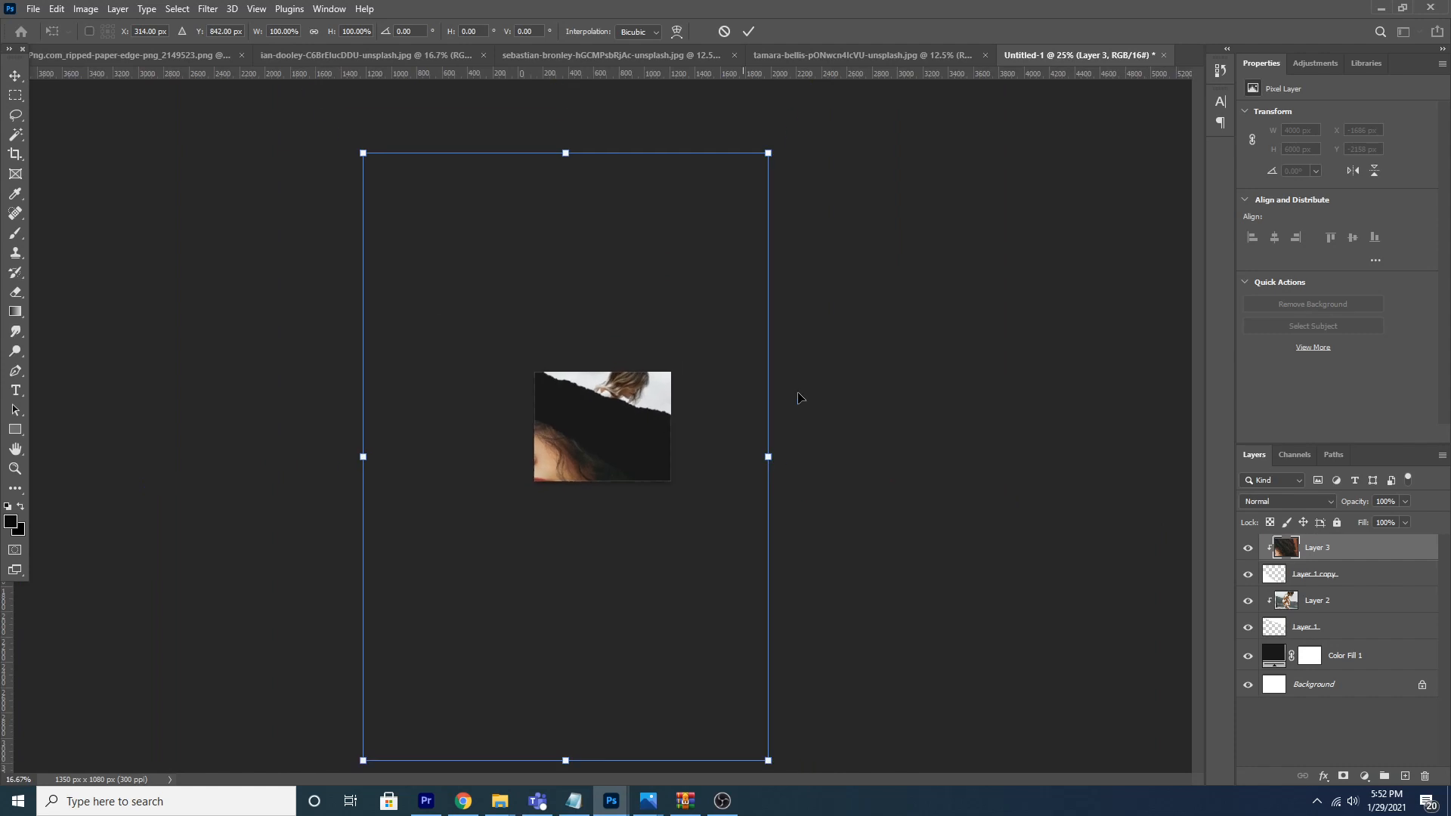
drag(758, 173, 743, 403)
mouse_move(599, 481)
mouse_down()
mouse_move(607, 514)
mouse_move(607, 483)
mouse_up()
drag(652, 341, 656, 339)
drag(588, 522, 593, 511)
key(Return)
key(ctrl+plus)
key(ctrl+plus)
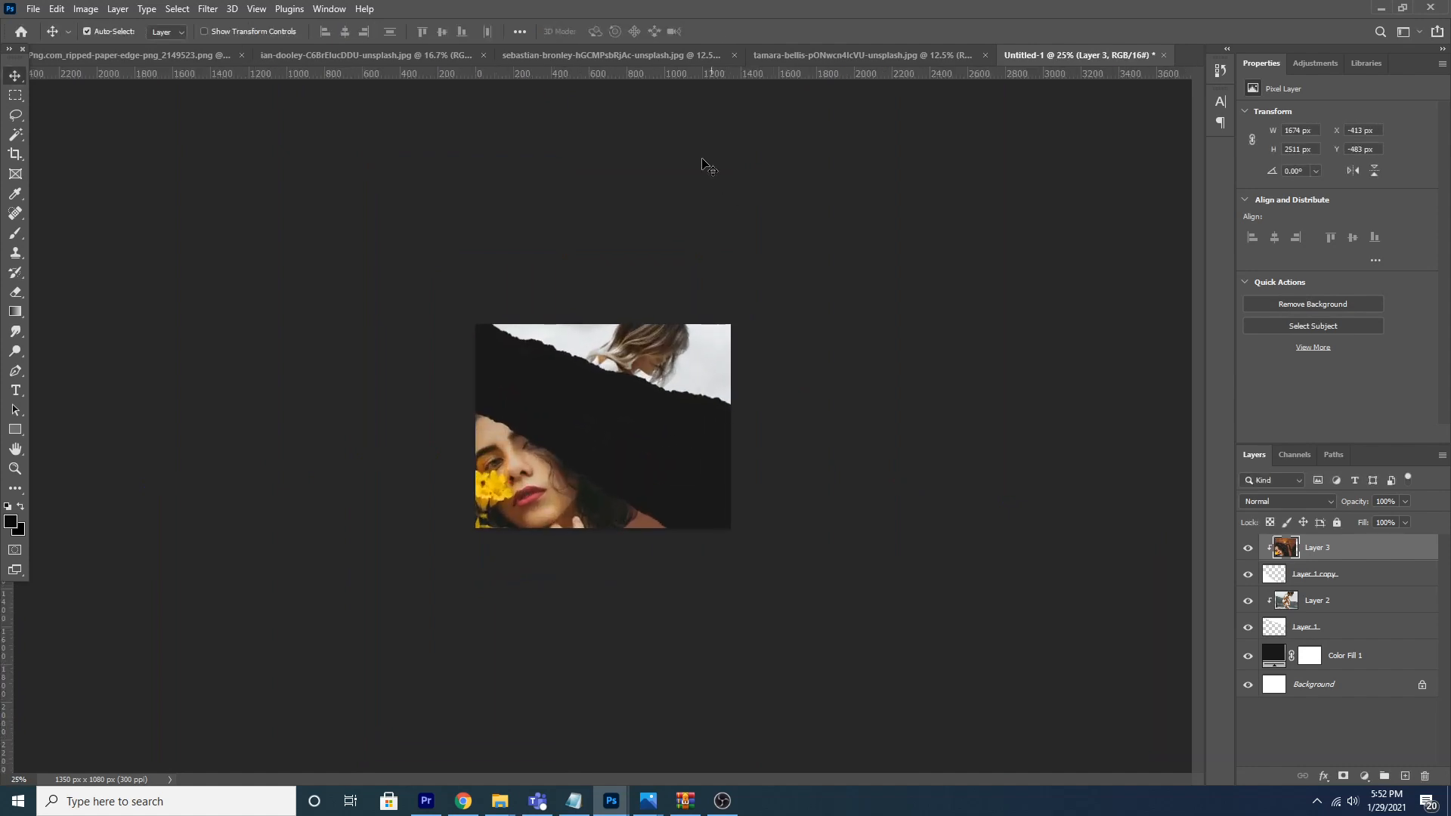
Step: Copy the photo of the woman in the black T-shirt into Untitled-1 and place it below Layer 1
click(598, 64)
click(318, 63)
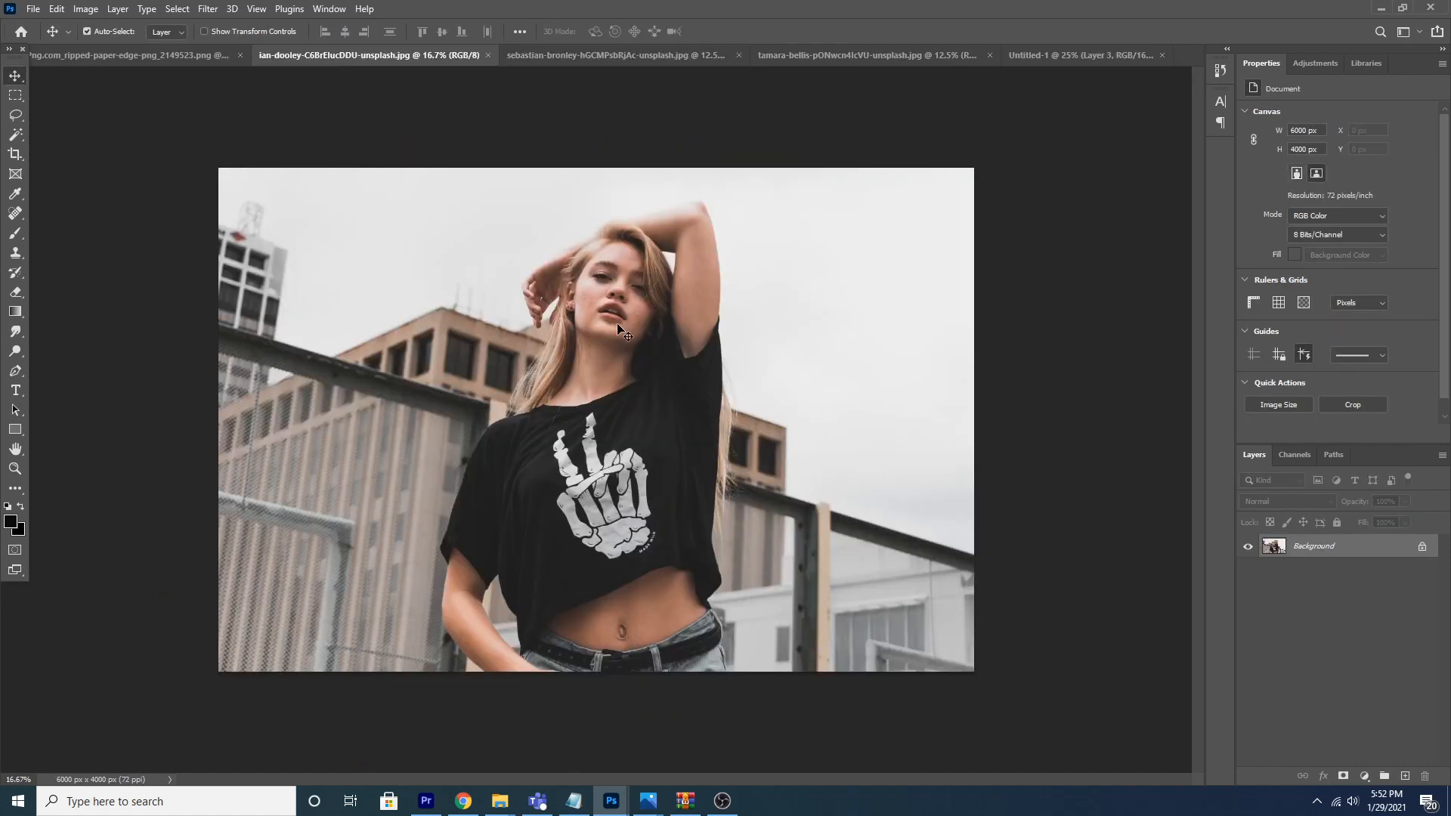
click(1061, 59)
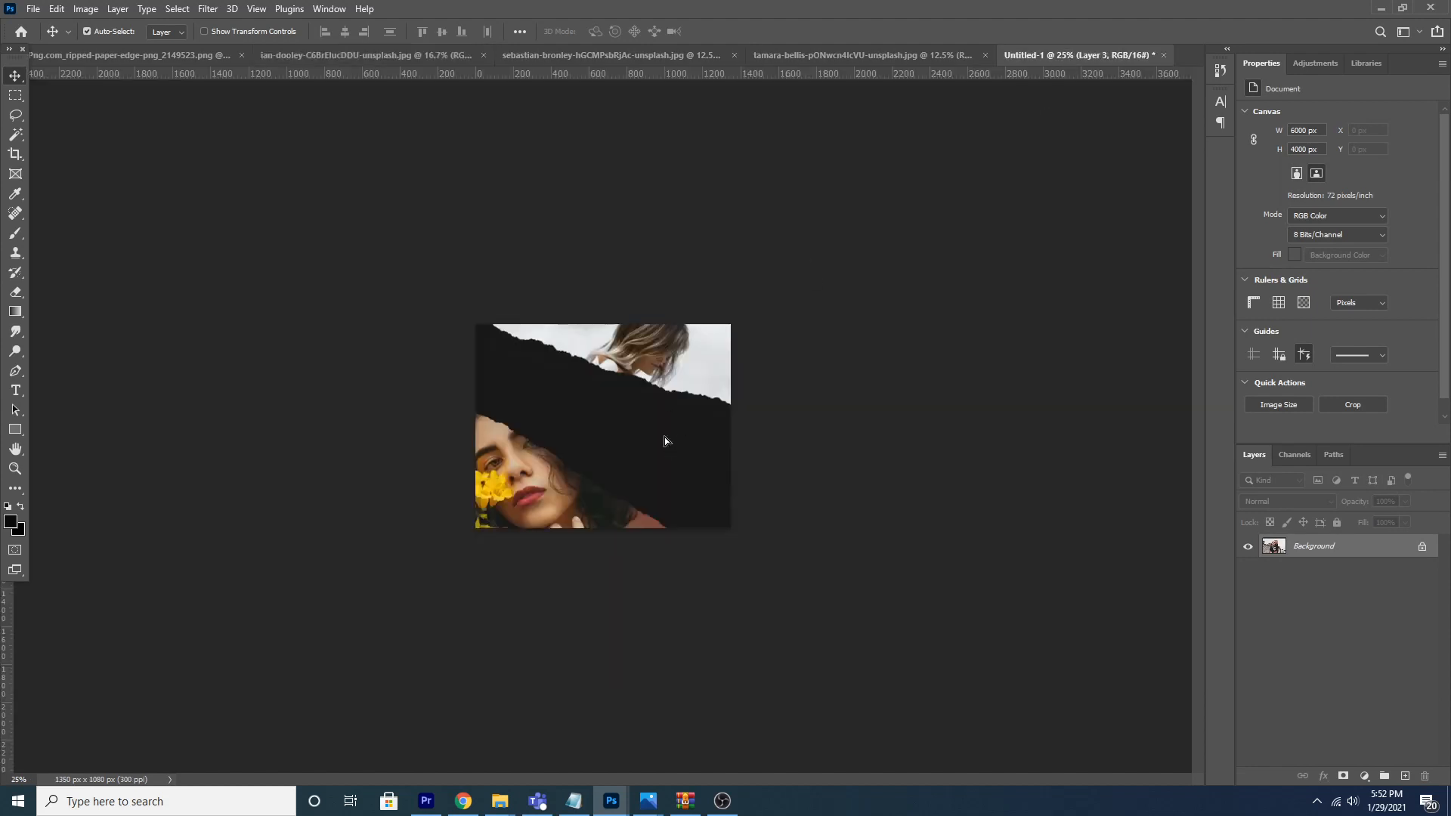
key(ctrl+v)
click(714, 311)
drag(1319, 575, 1344, 665)
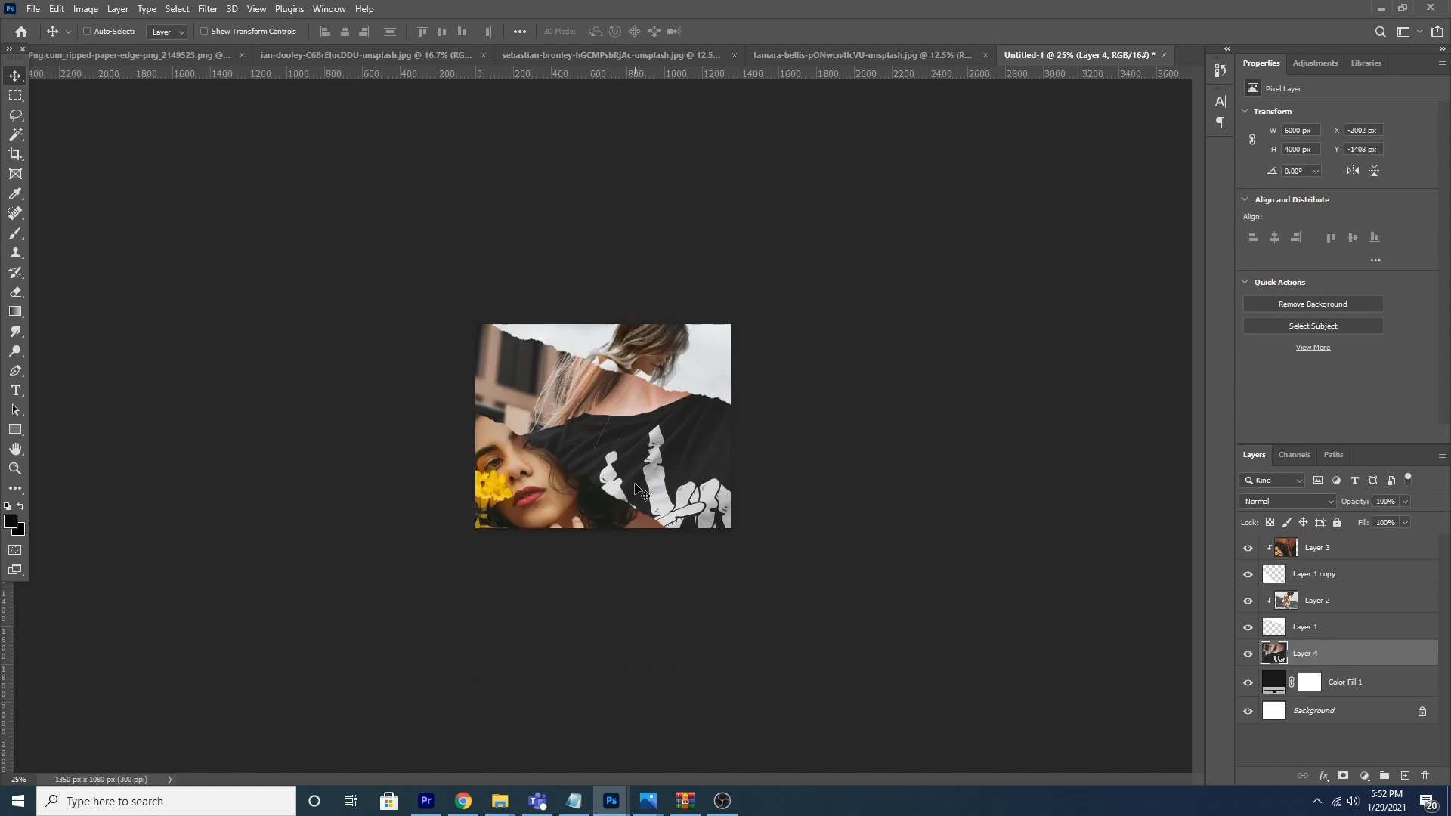
Step: Scale the black T-shirt photo to about 39% and position the woman in the gap between the two torn pieces
key(ctrl+t)
scroll(502, 499, down, 2)
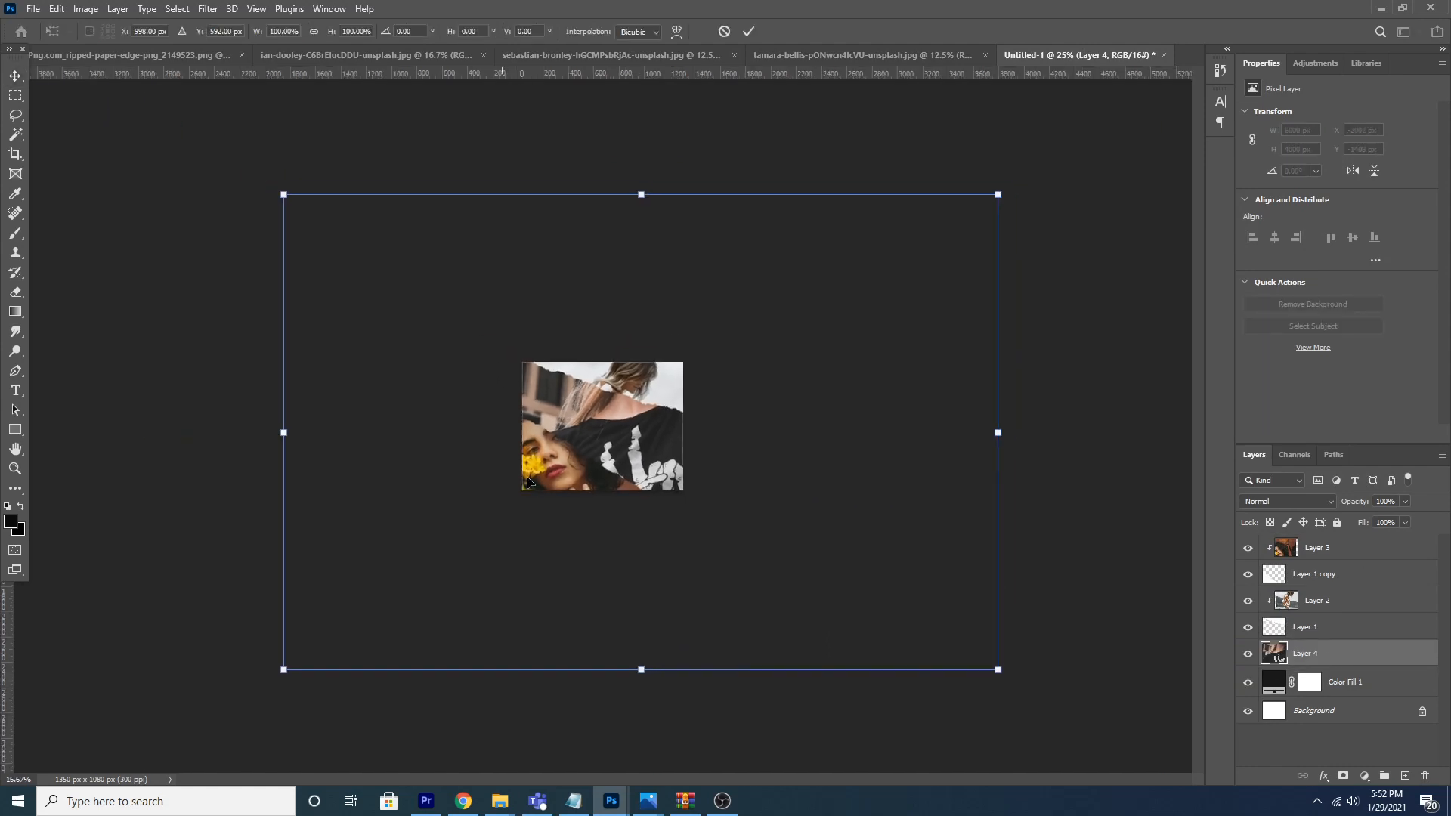
drag(912, 239, 745, 393)
scroll(822, 366, up, 3)
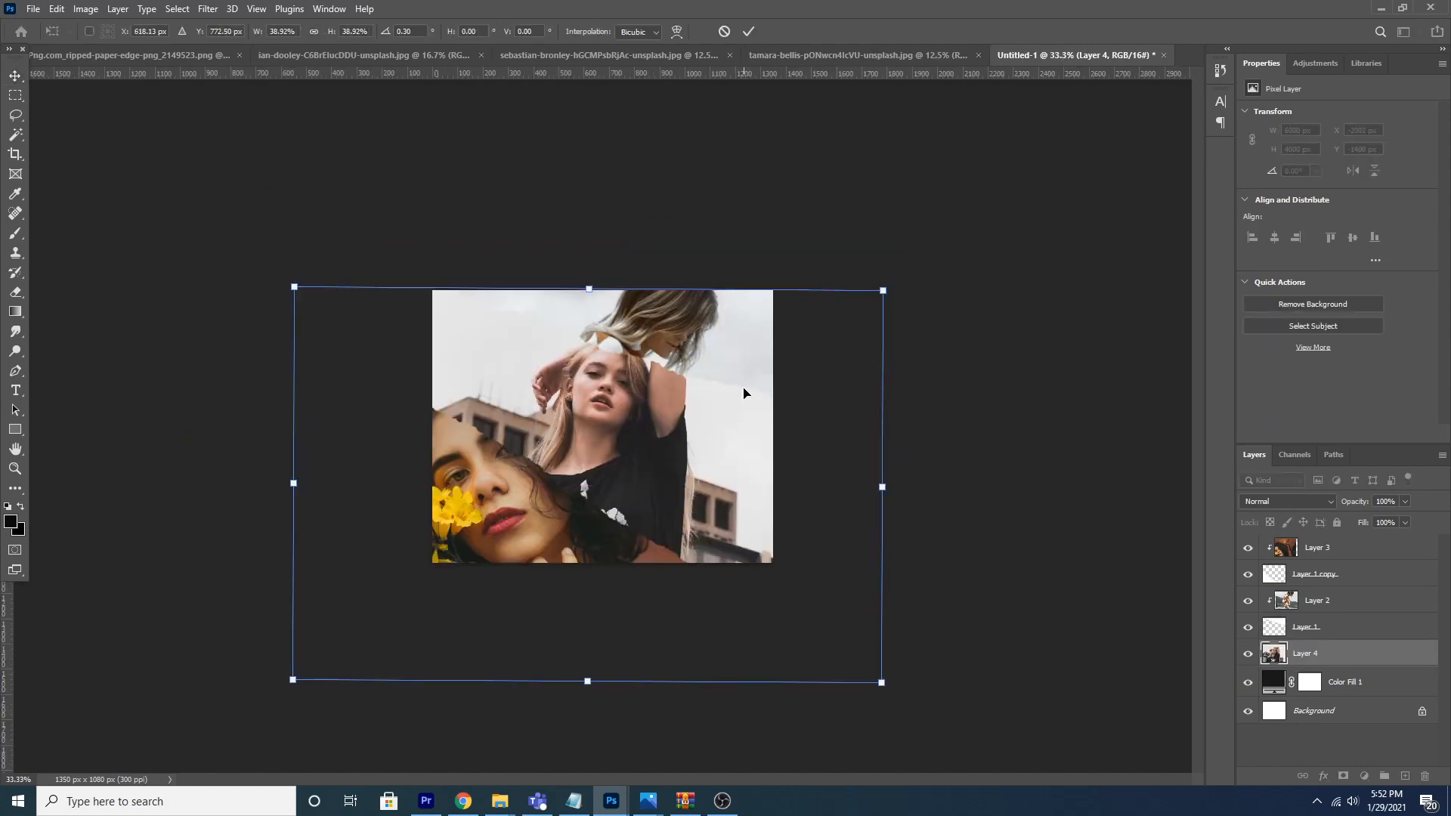
key(Return)
Step: Duplicate Layer 1 and warp the lower paper layer's bottom corners outward to expose a white torn edge under the top photo
click(1272, 634)
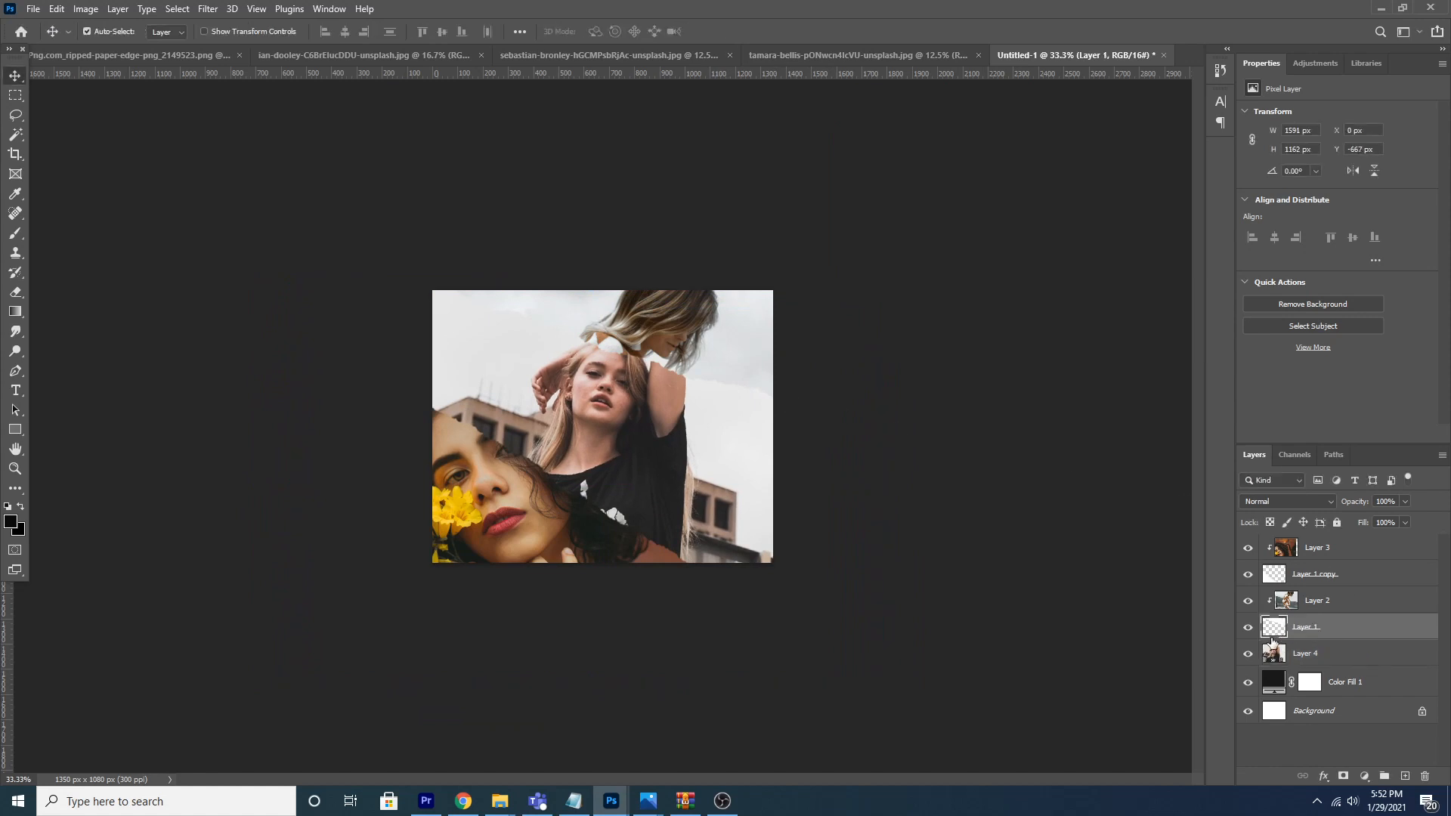
key(ctrl+j)
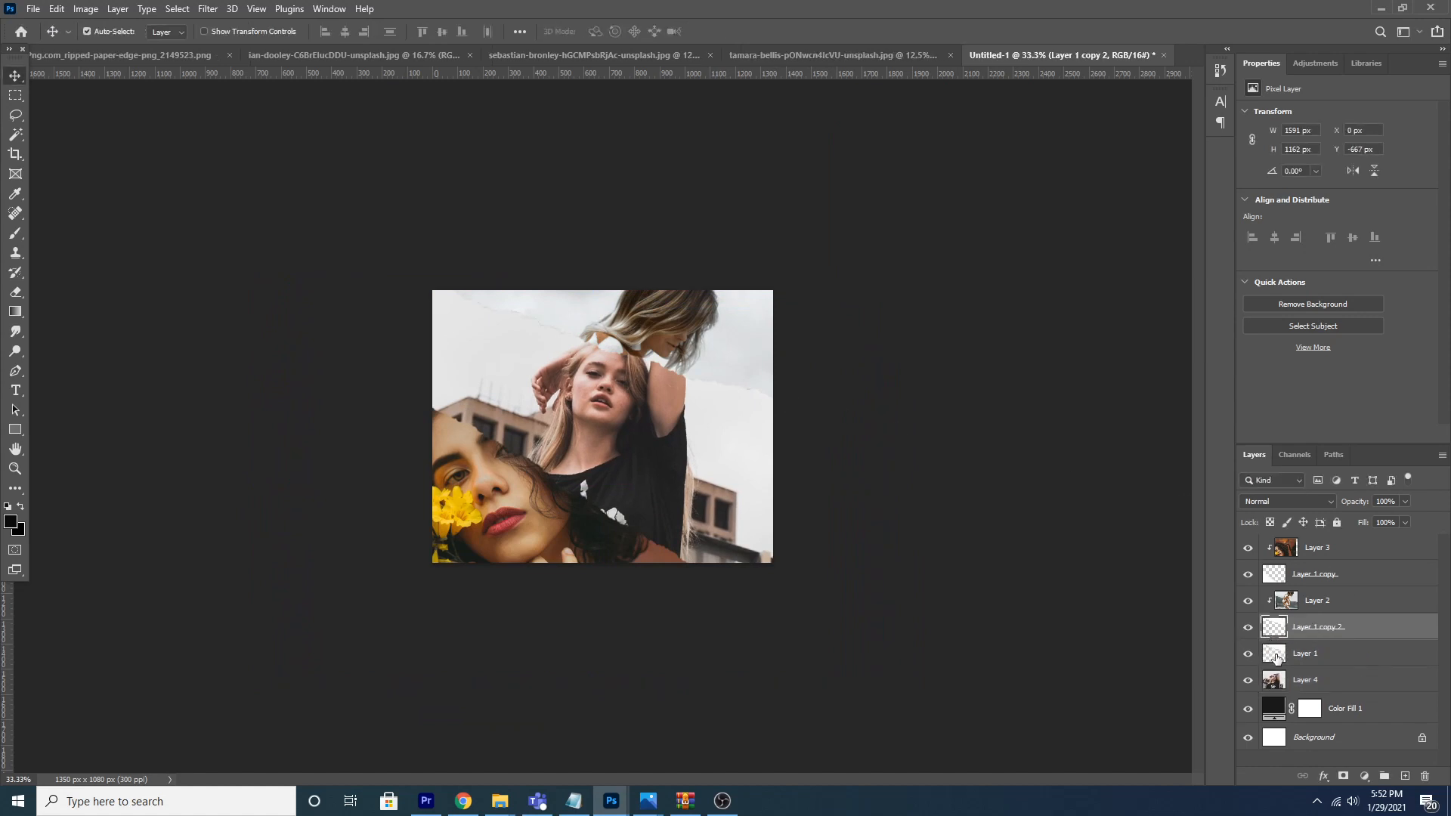
click(1276, 658)
key(ctrl+t)
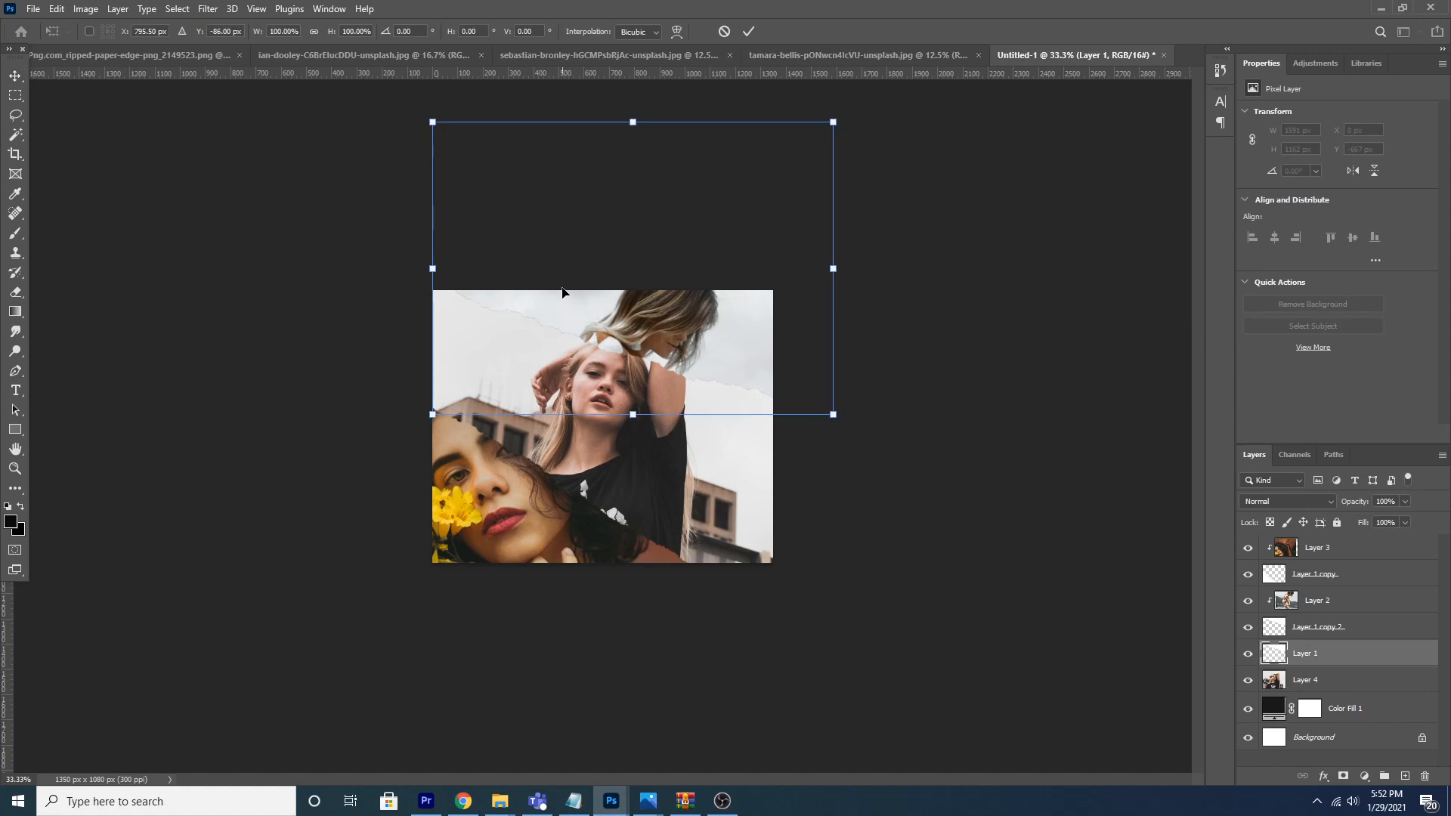
right_click(589, 324)
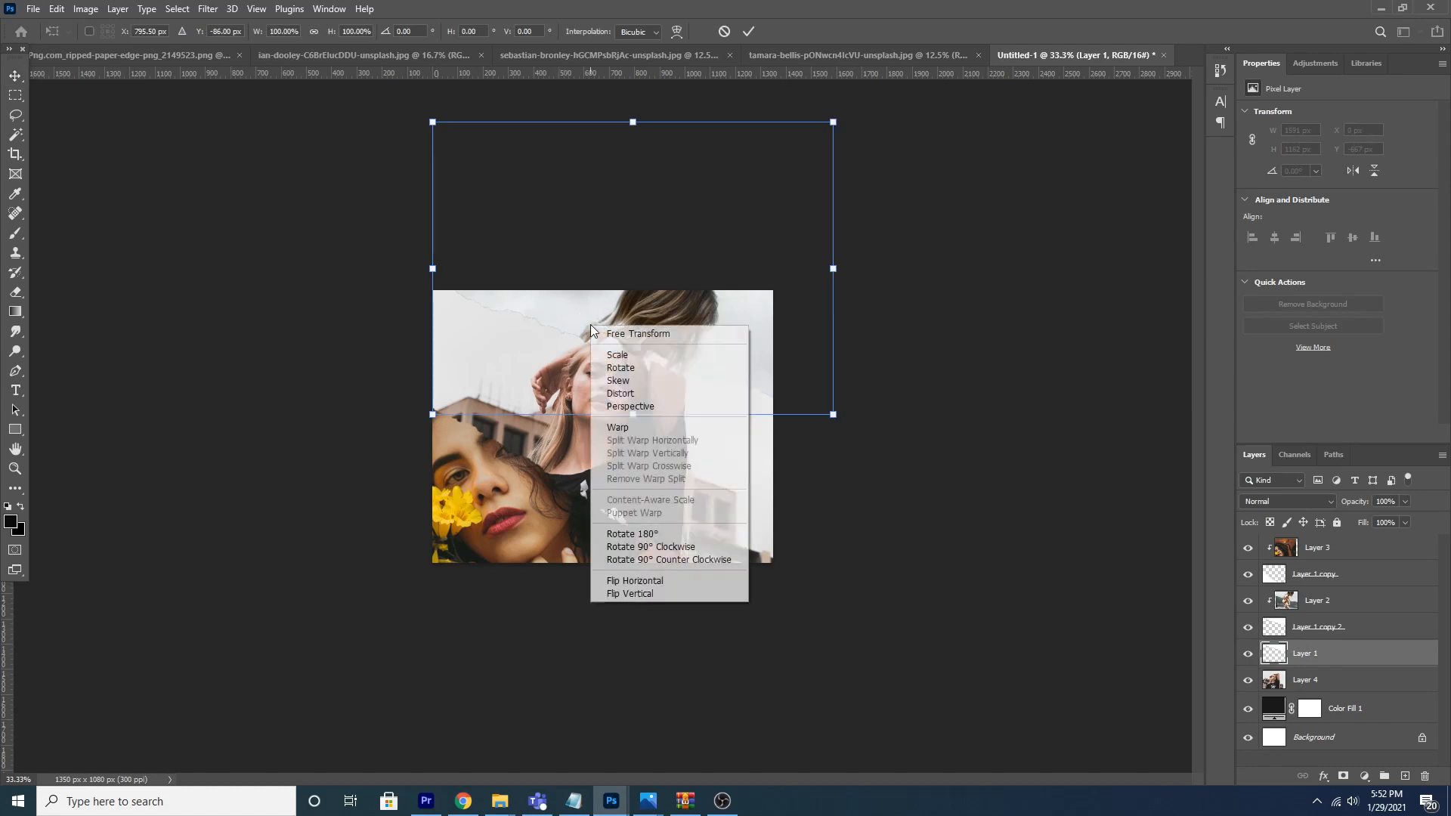
click(625, 426)
drag(434, 416, 389, 444)
drag(834, 415, 841, 457)
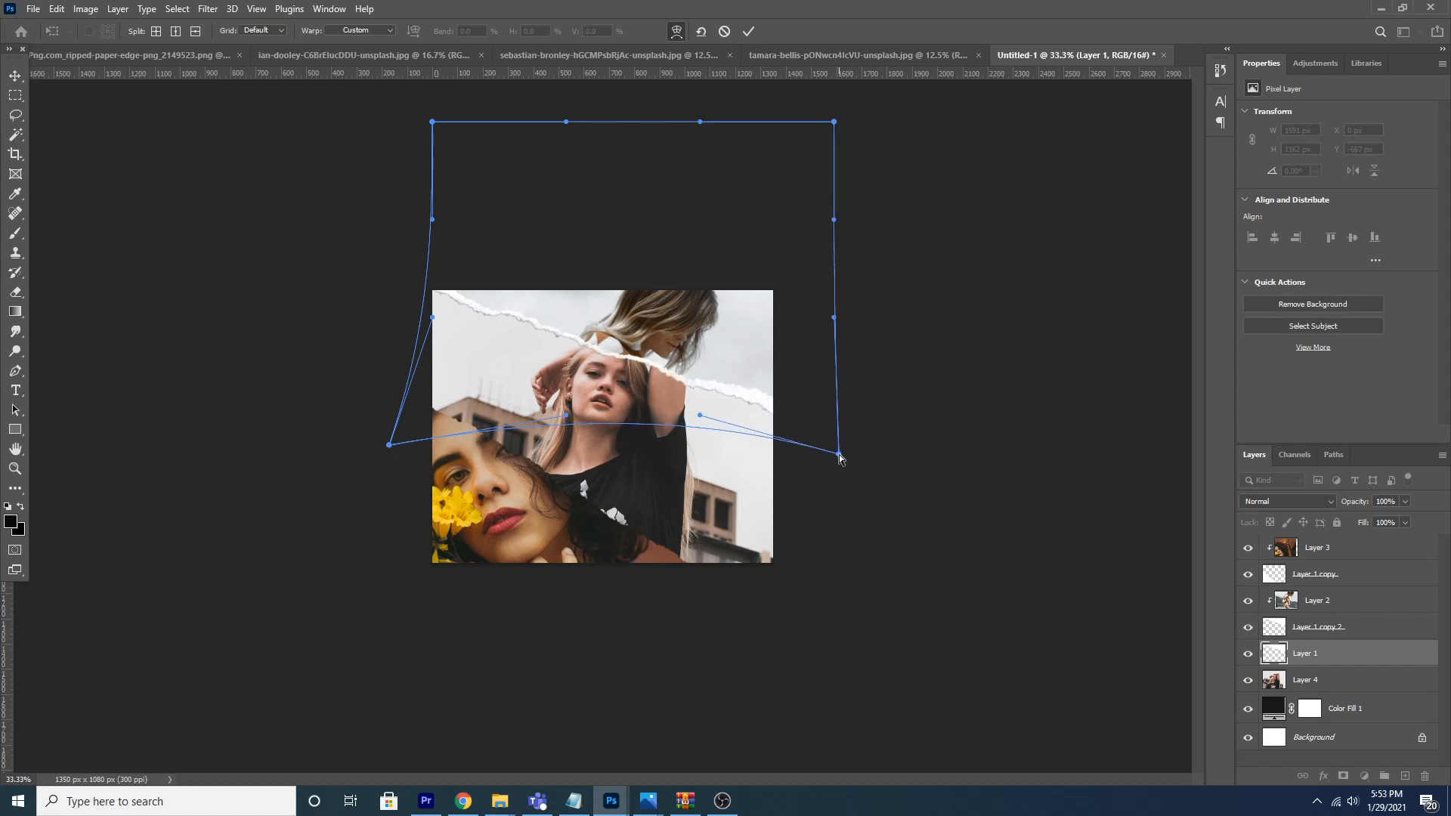
key(Return)
Step: Duplicate Layer 1 copy and warp the underlying paper's upper and right corners outward to expose a white torn edge along the portrait
click(1277, 576)
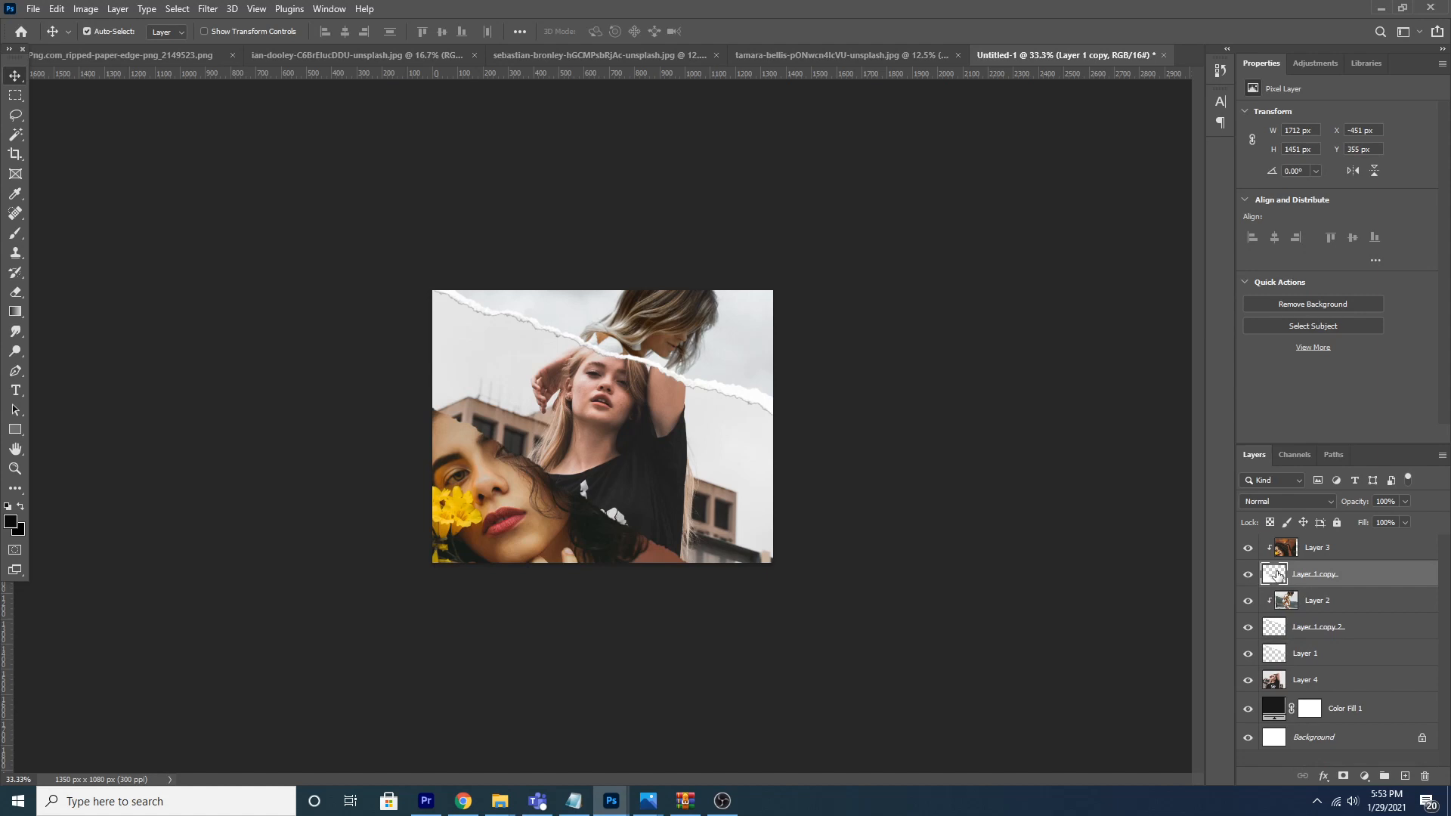
key(ctrl+j)
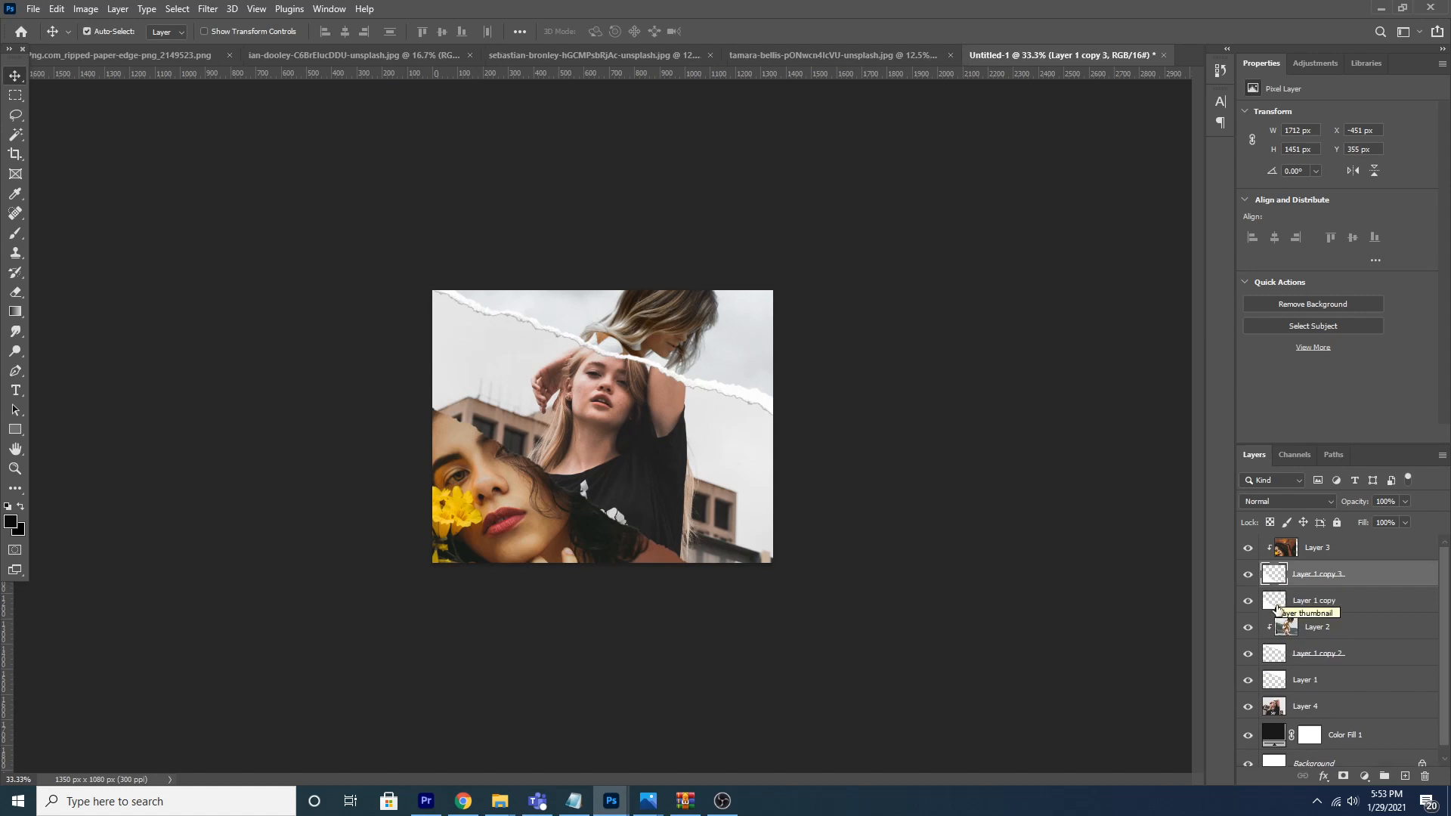
click(1276, 605)
key(ctrl+t)
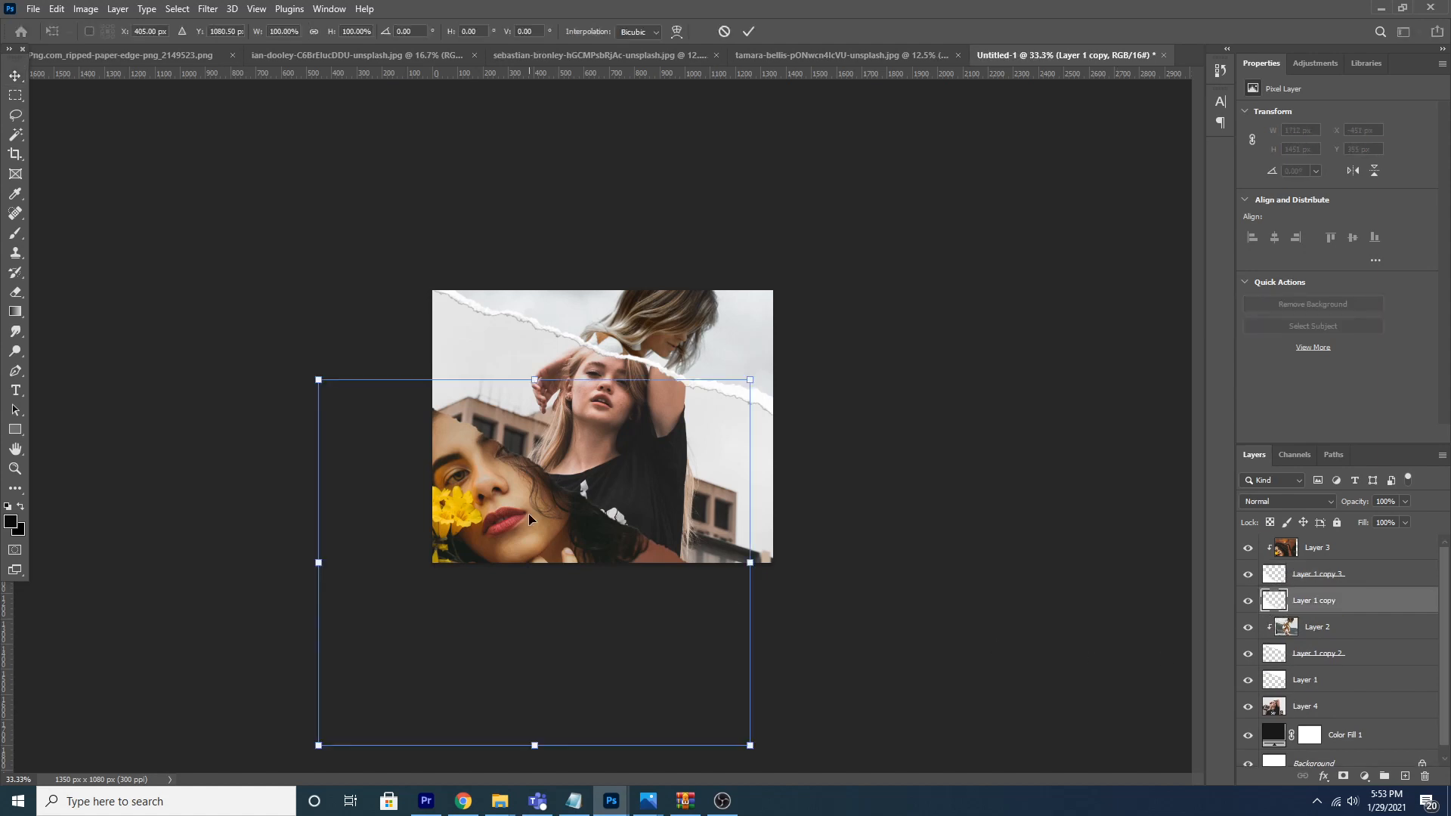
right_click(528, 514)
click(559, 339)
drag(319, 381, 319, 335)
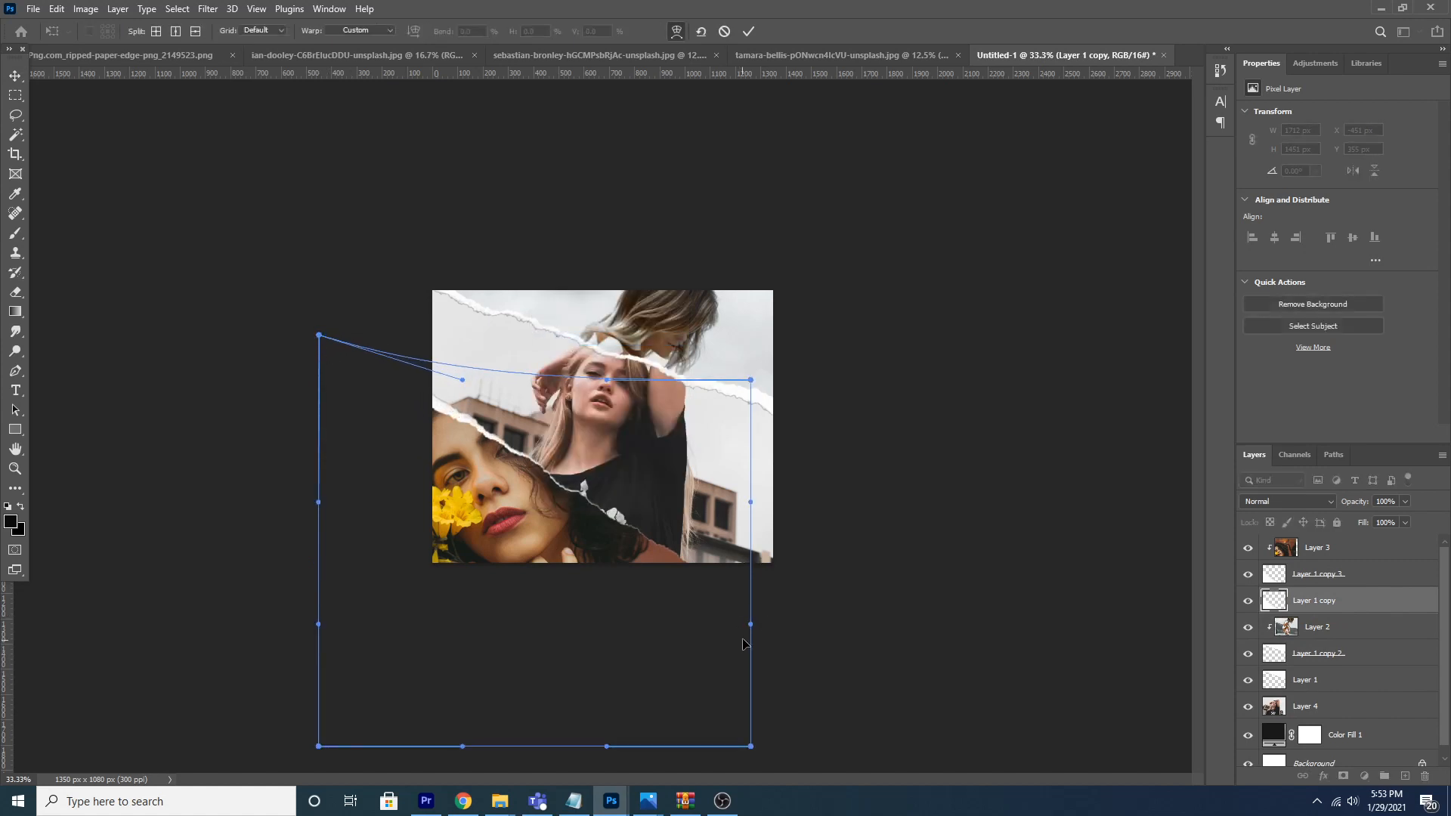
drag(752, 624, 770, 612)
drag(750, 381, 752, 354)
drag(751, 745, 809, 716)
key(Return)
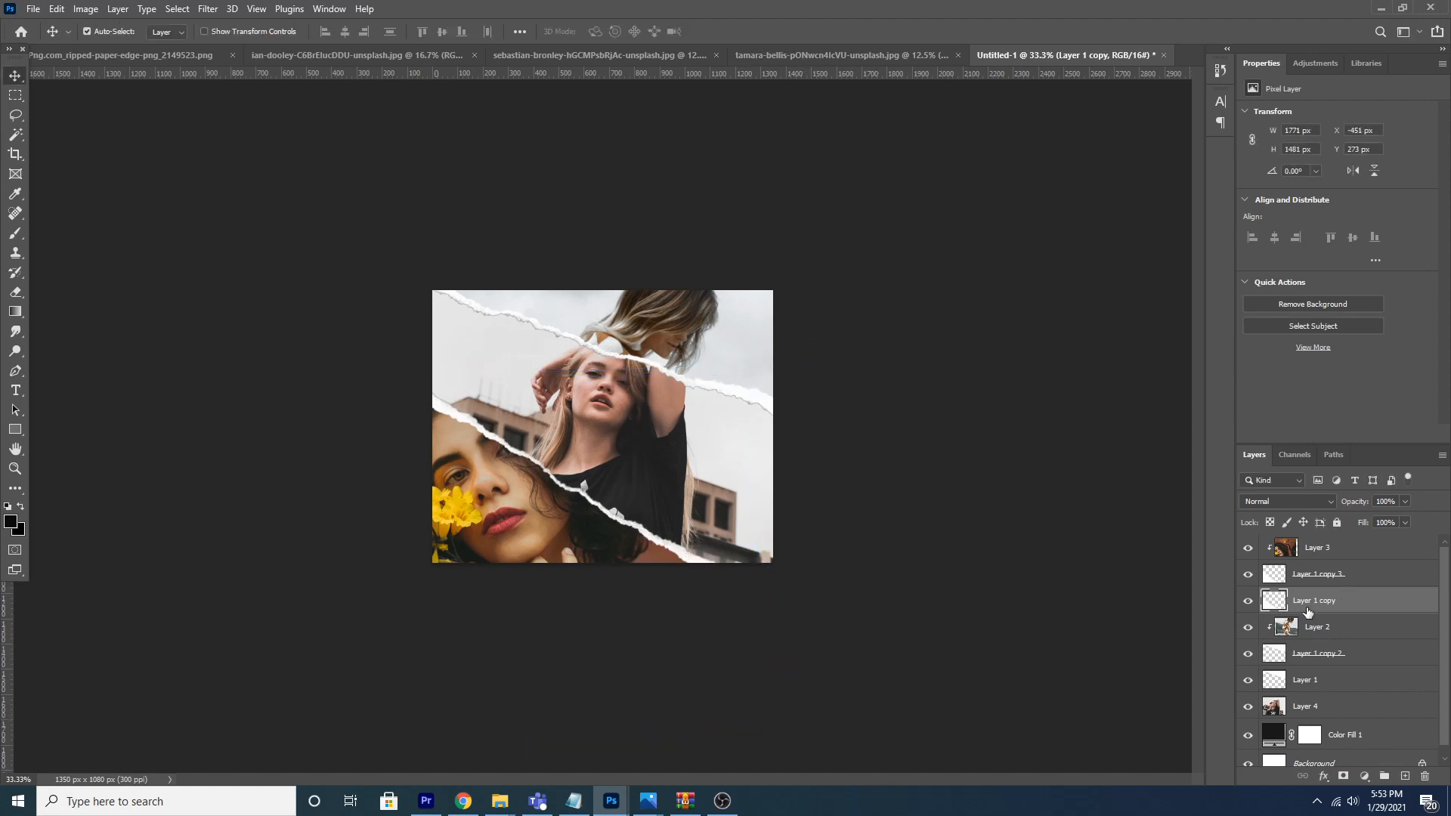
Step: Add a new empty layer above Layer 2 and set the brush's foreground colour to #181818
click(1272, 628)
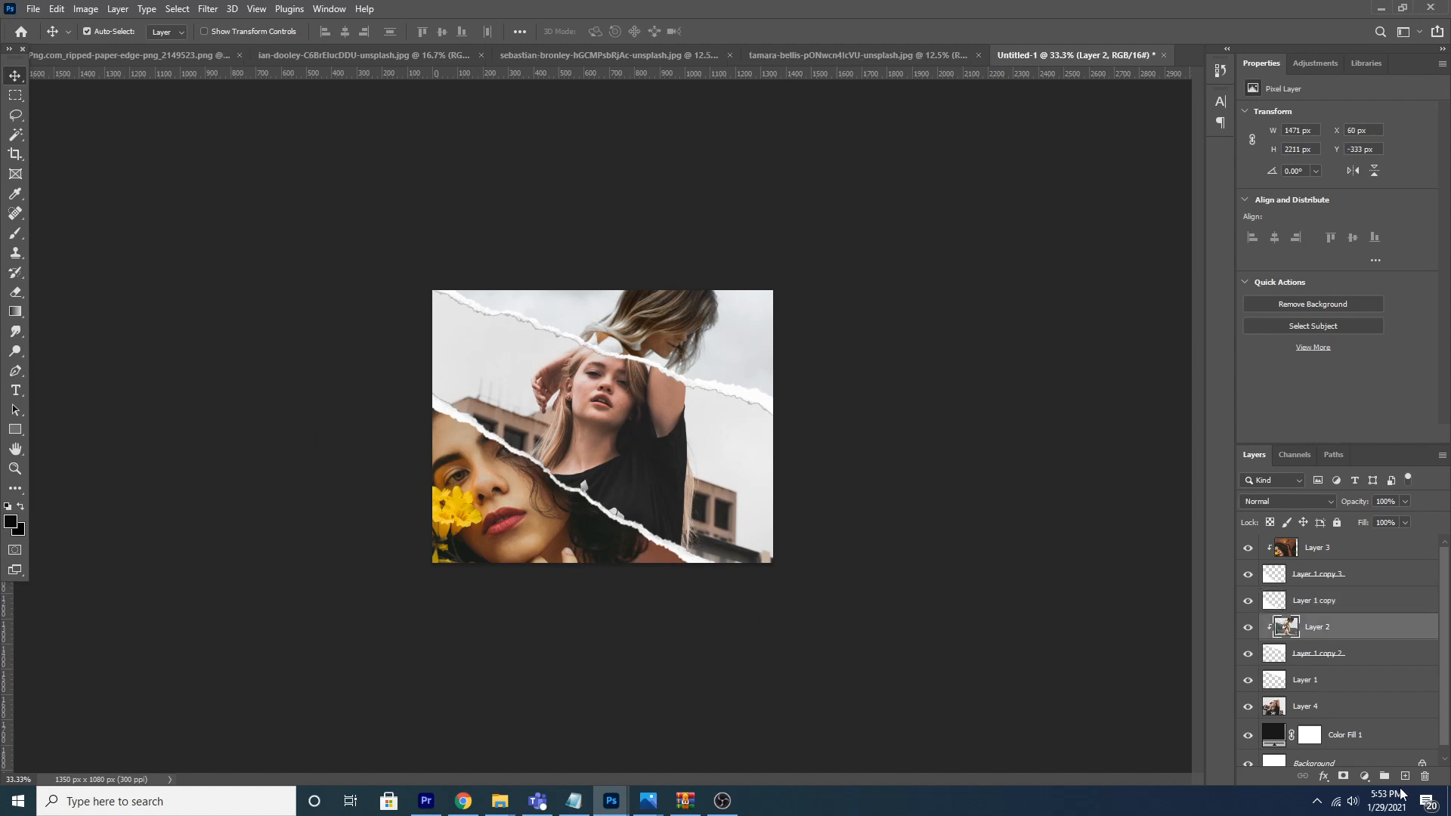
click(1405, 776)
key(b)
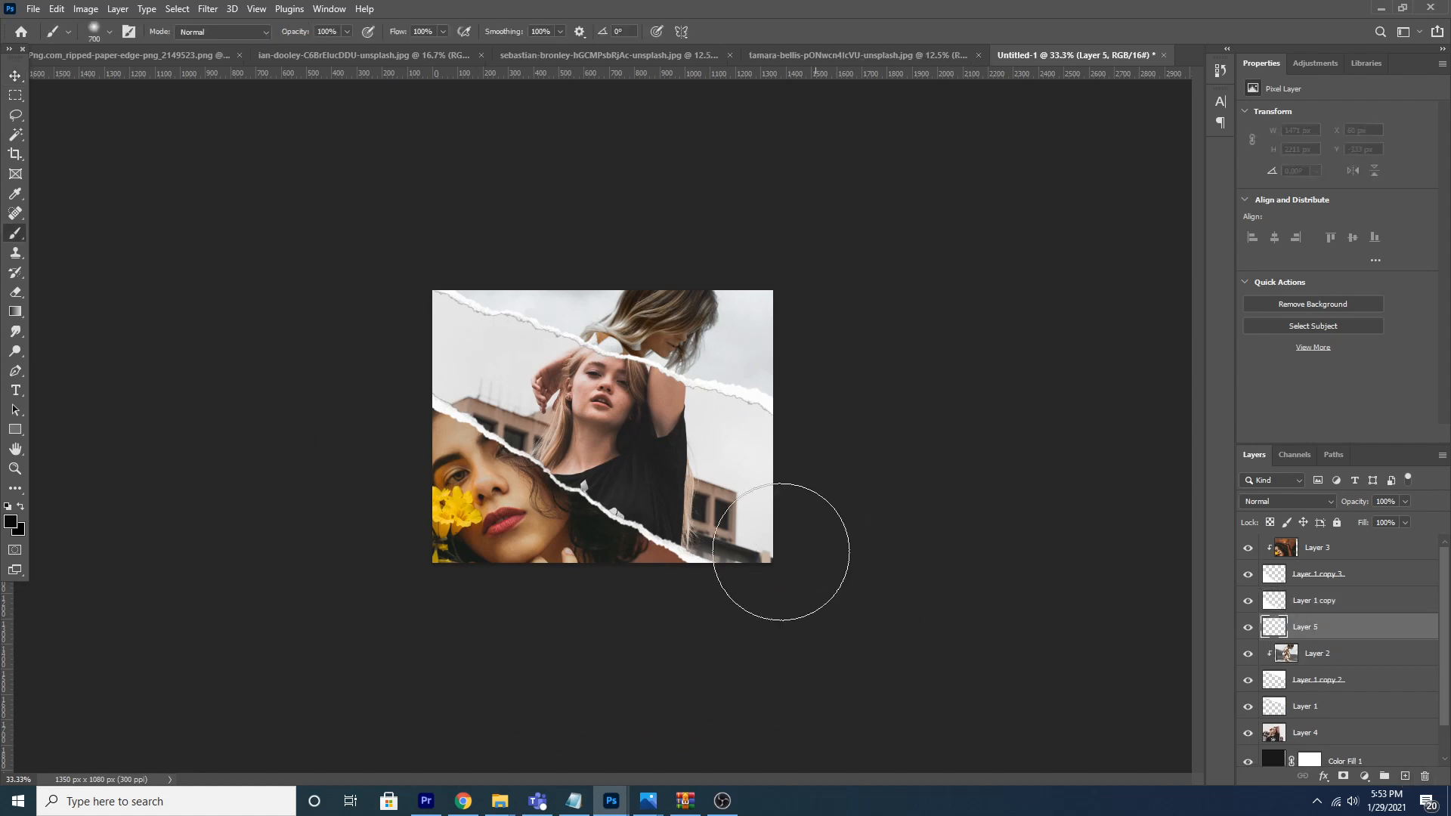
click(11, 522)
mouse_move(875, 336)
mouse_down()
mouse_move(862, 332)
mouse_move(840, 490)
mouse_up()
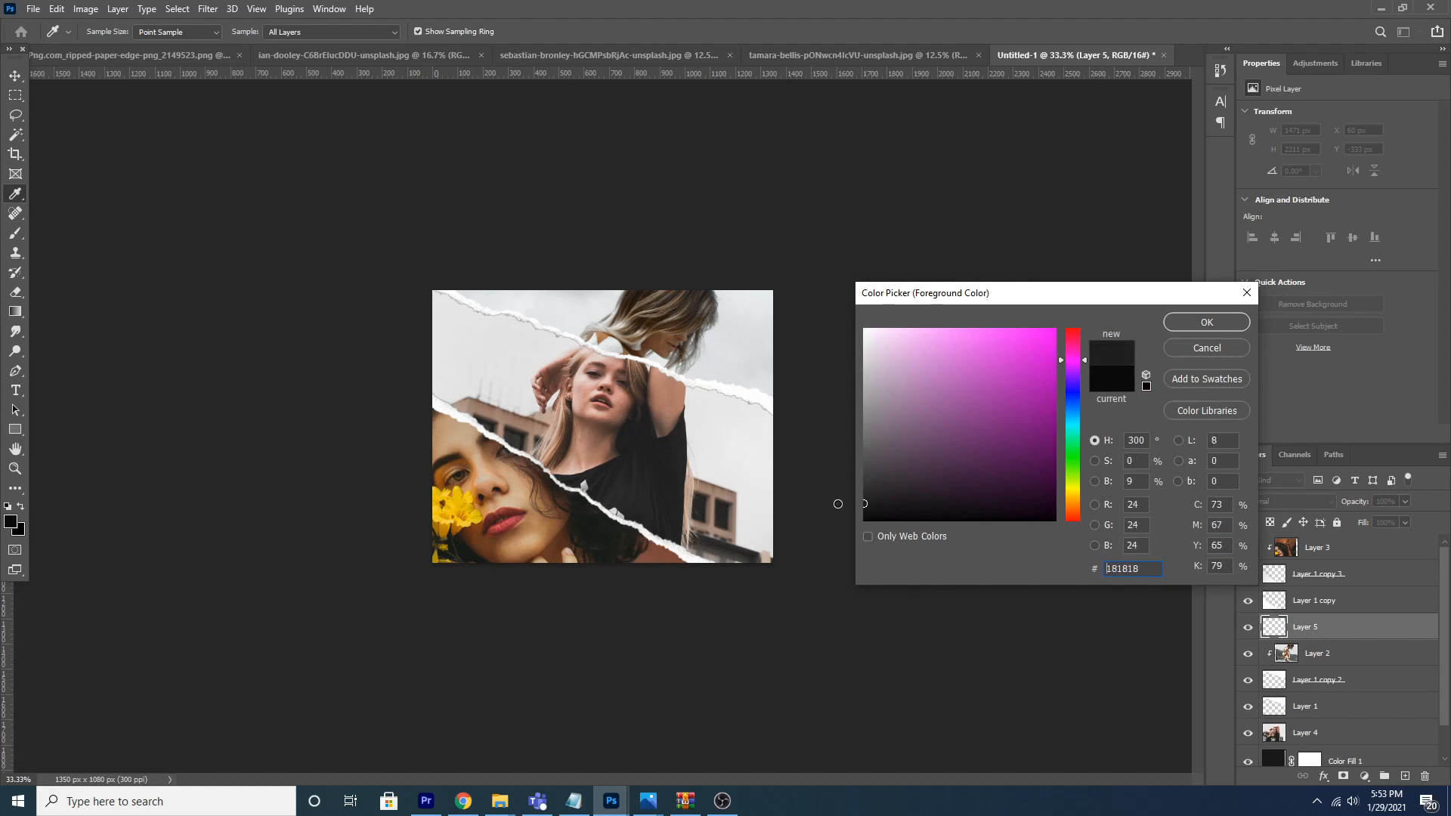
click(1207, 322)
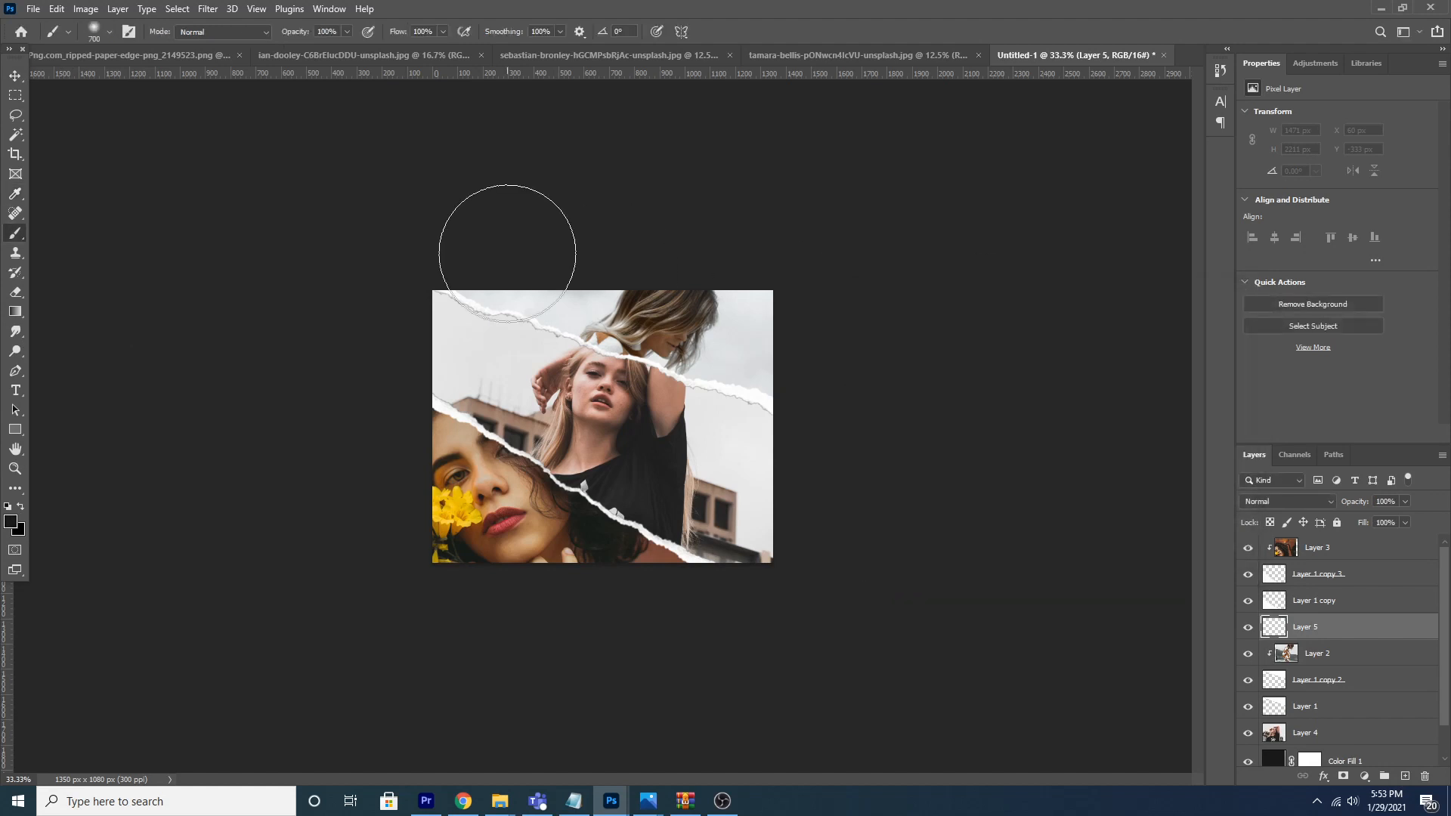
Step: Paint soft dark shadows on the new layer along both torn edges and place that layer between Layer 1 and Layer 4
mouse_move(494, 198)
mouse_down()
mouse_move(645, 230)
mouse_move(828, 313)
mouse_move(834, 338)
mouse_move(553, 204)
mouse_move(462, 178)
mouse_move(888, 292)
mouse_up()
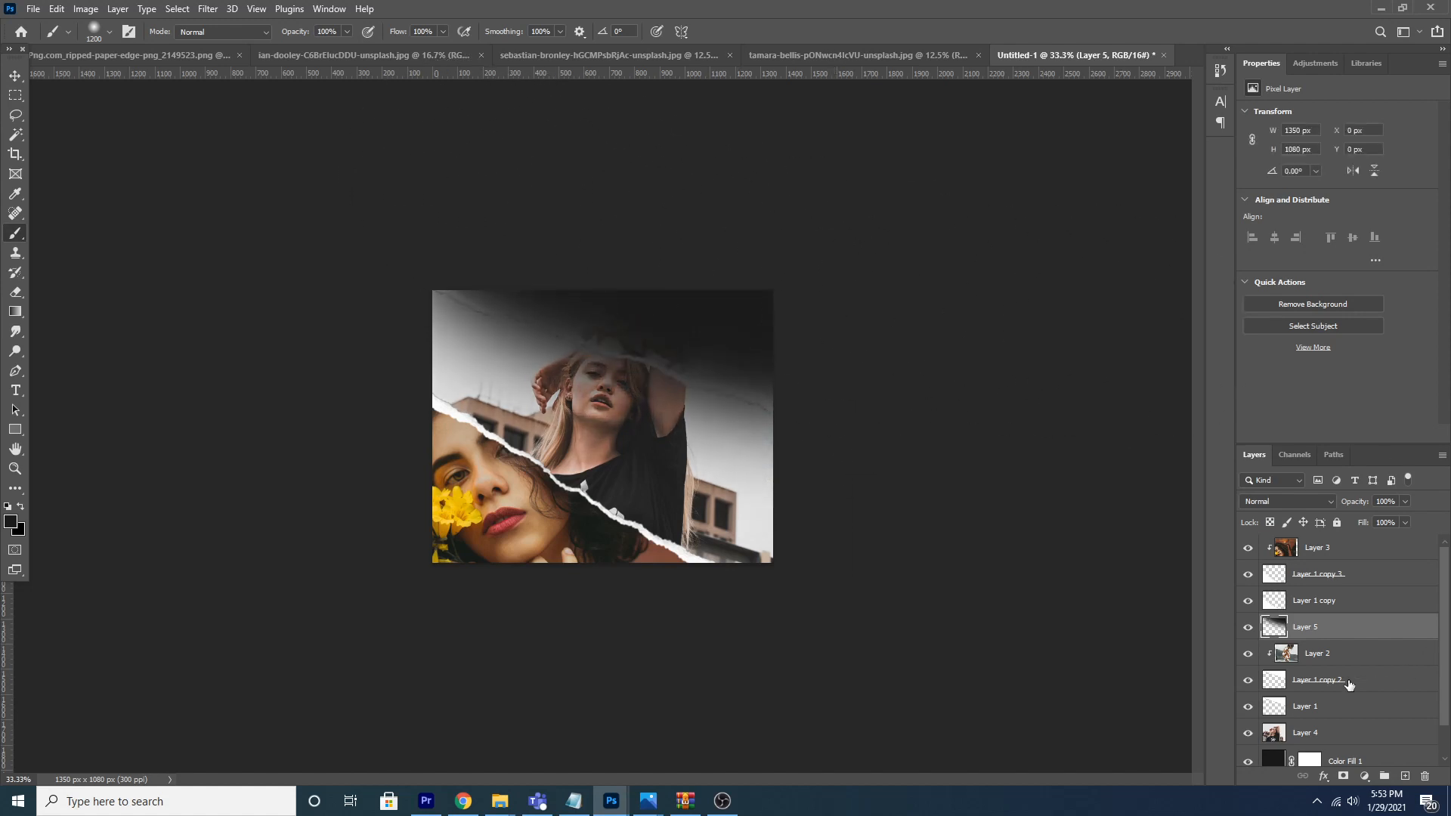
drag(1309, 635, 1328, 708)
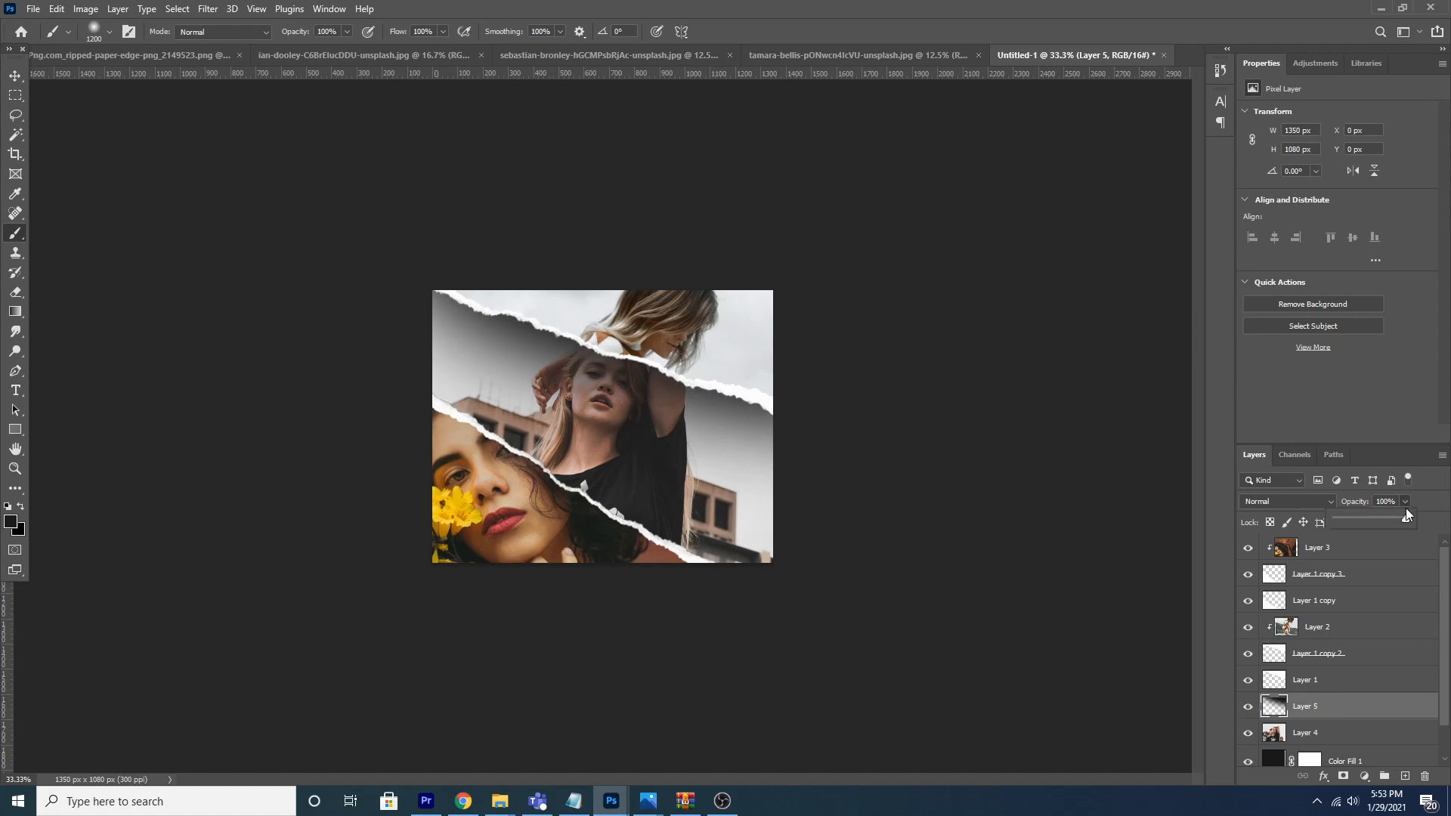
drag(606, 634, 356, 484)
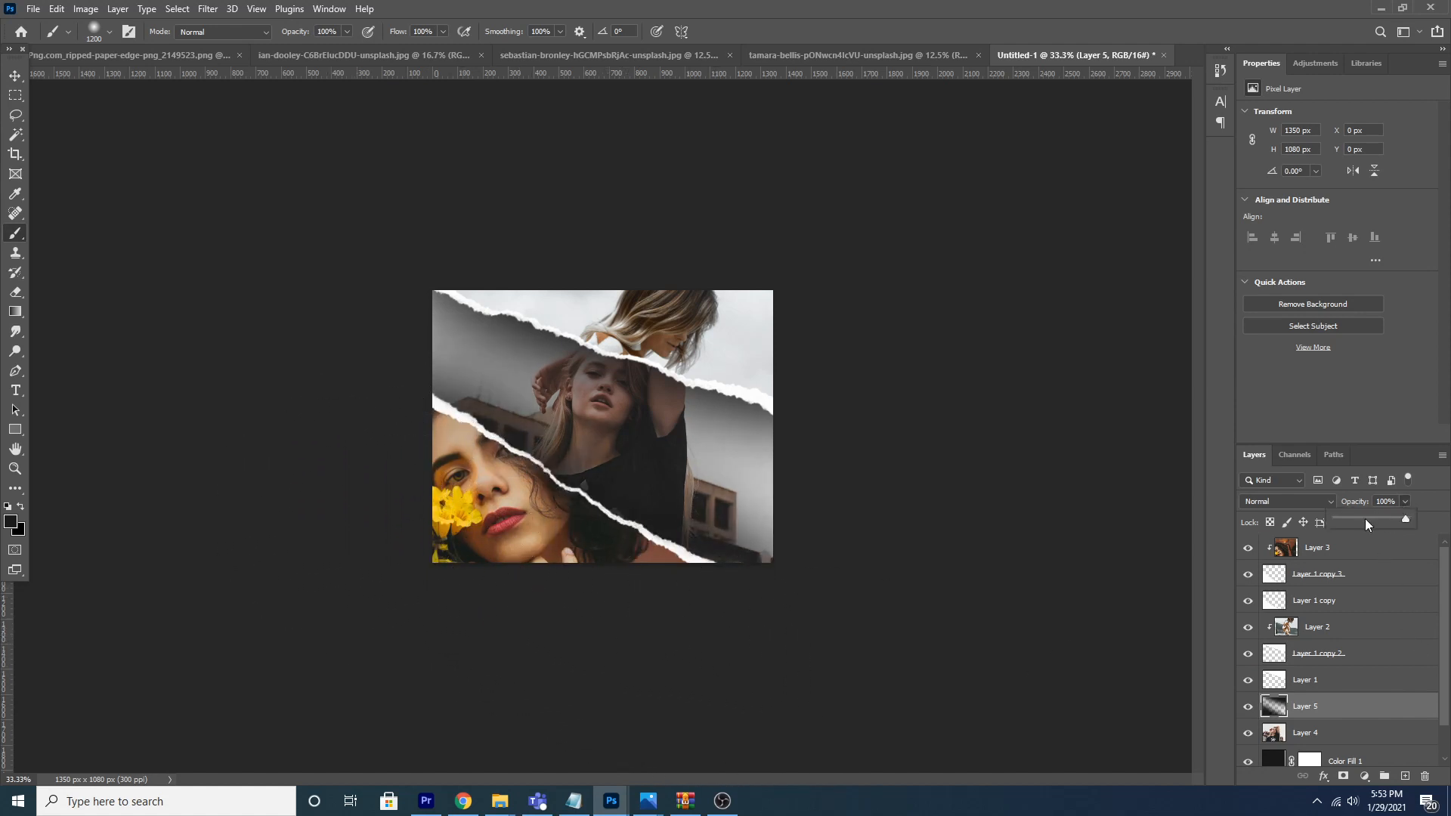
Step: Lower the opacity of the shadow layer to 42%
click(1367, 518)
drag(1370, 517, 1365, 517)
click(15, 82)
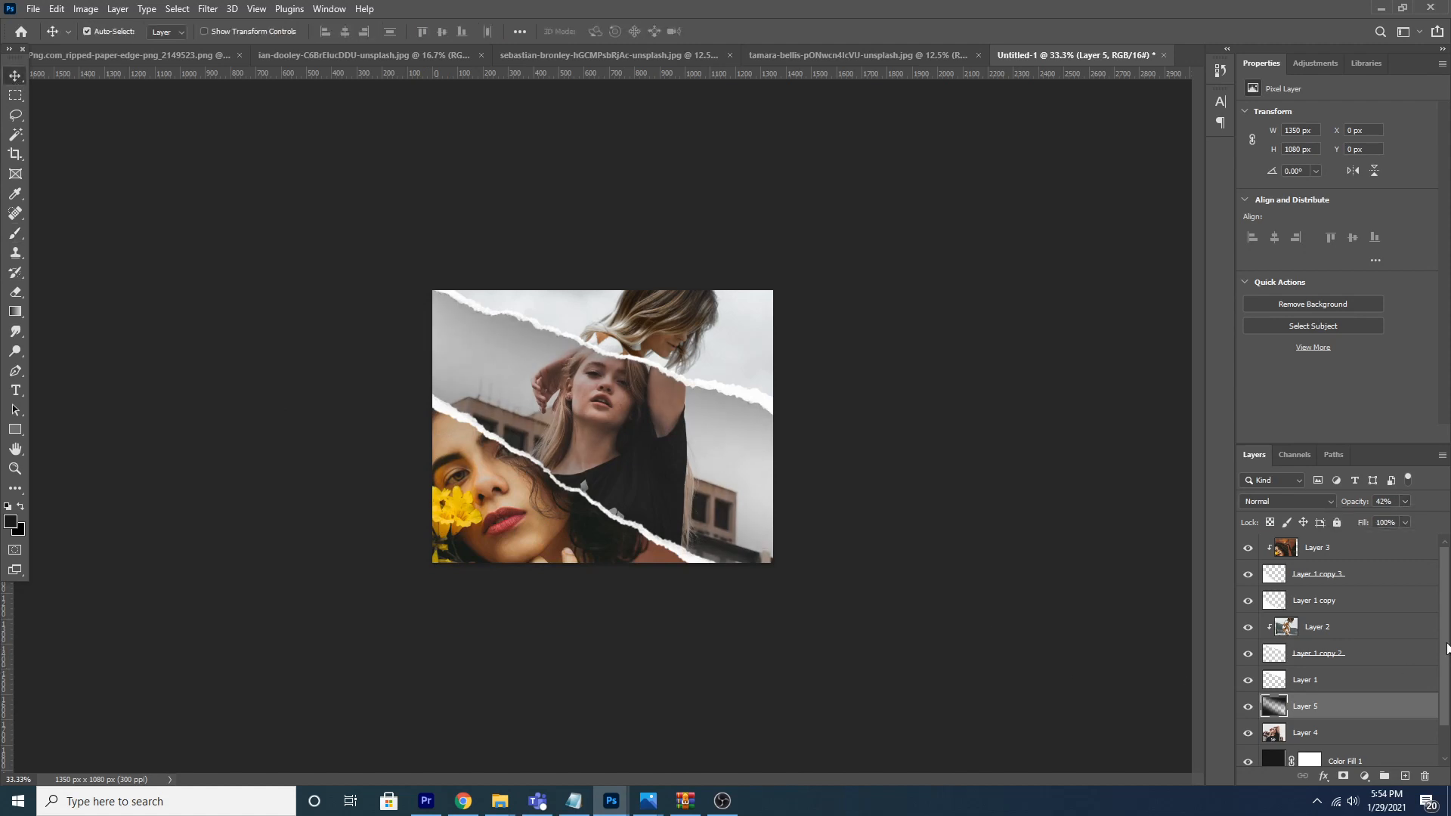
Step: Add a vertical text column "p s s" beside the middle woman's face and move its layer to the top of the stack
key(t)
click(567, 384)
key(BackSpace)
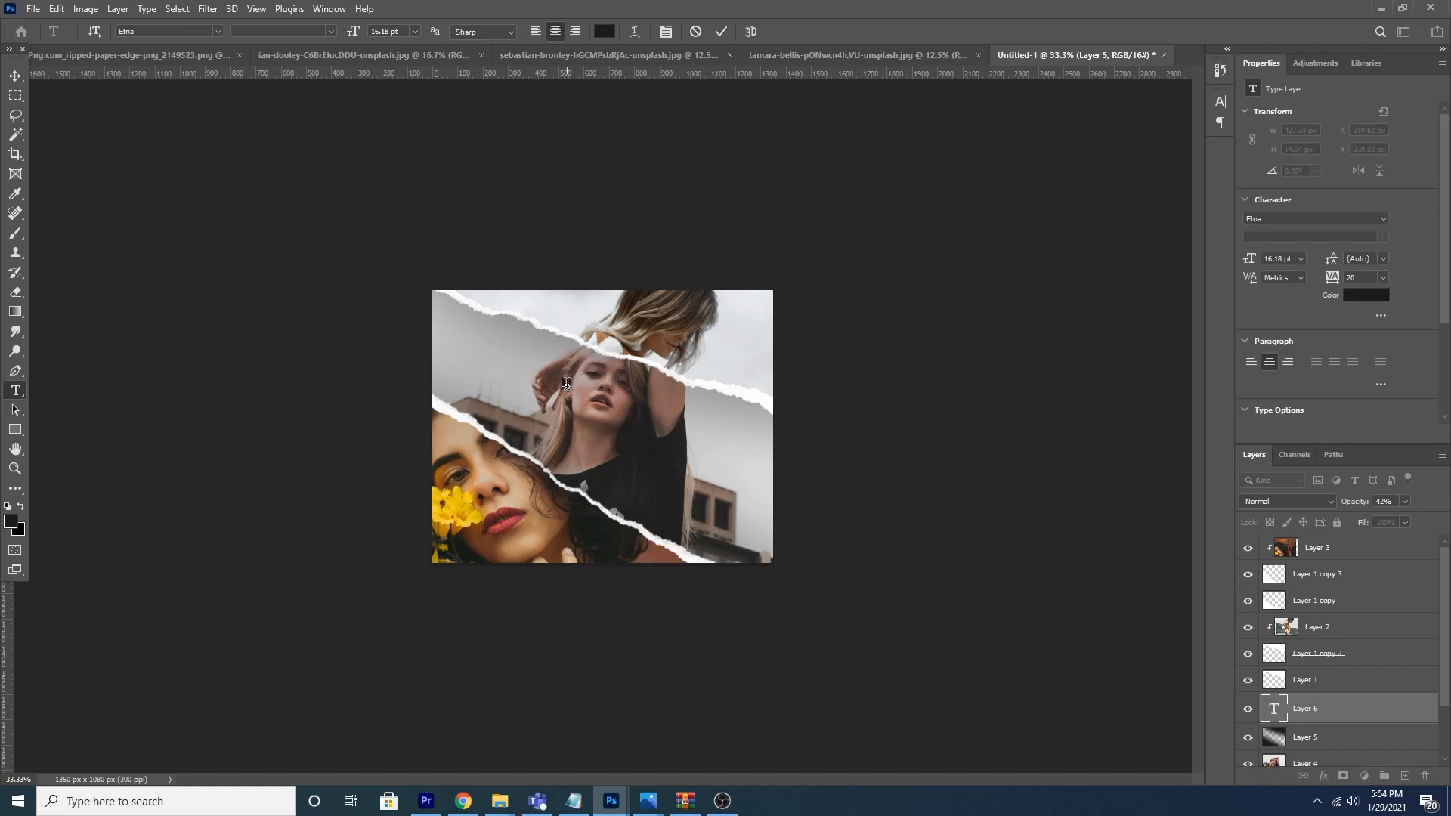
text(s)
click(15, 77)
drag(1306, 708, 1286, 541)
Step: Change the colour of the vertical text to white
double_click(1274, 551)
click(603, 31)
click(866, 328)
click(1205, 321)
click(15, 76)
Step: Correct the third letter of the vertical text so the column reads "p s d"
key(ctrl+plus)
ctrl+click(545, 418)
key(ctrl+plus)
double_click(534, 420)
drag(539, 422, 515, 420)
text(d)
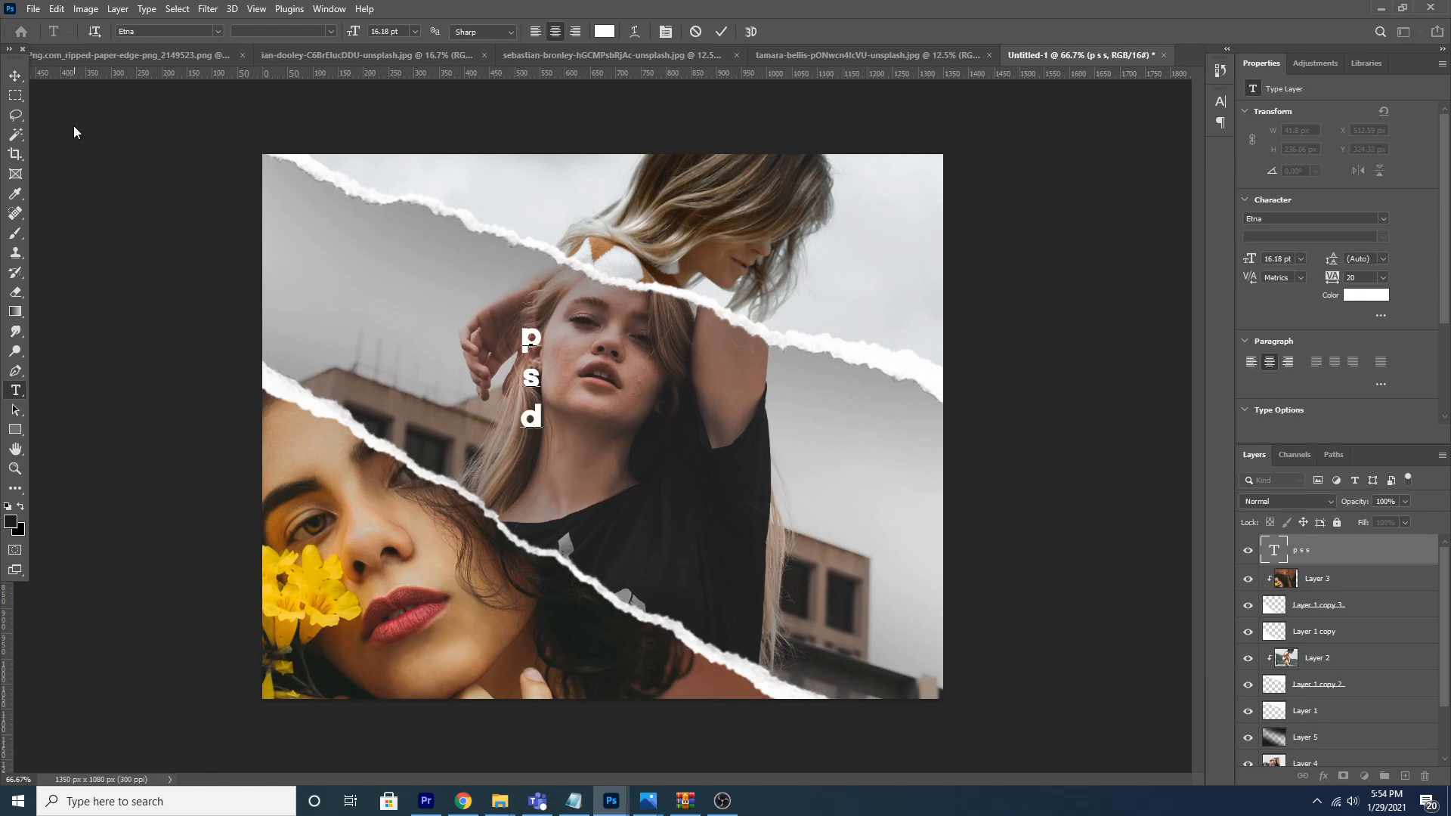
click(15, 80)
Step: Duplicate the "p s d" column to its right and change the copy's letters to "t u t"
alt+drag(536, 381, 569, 382)
double_click(1264, 558)
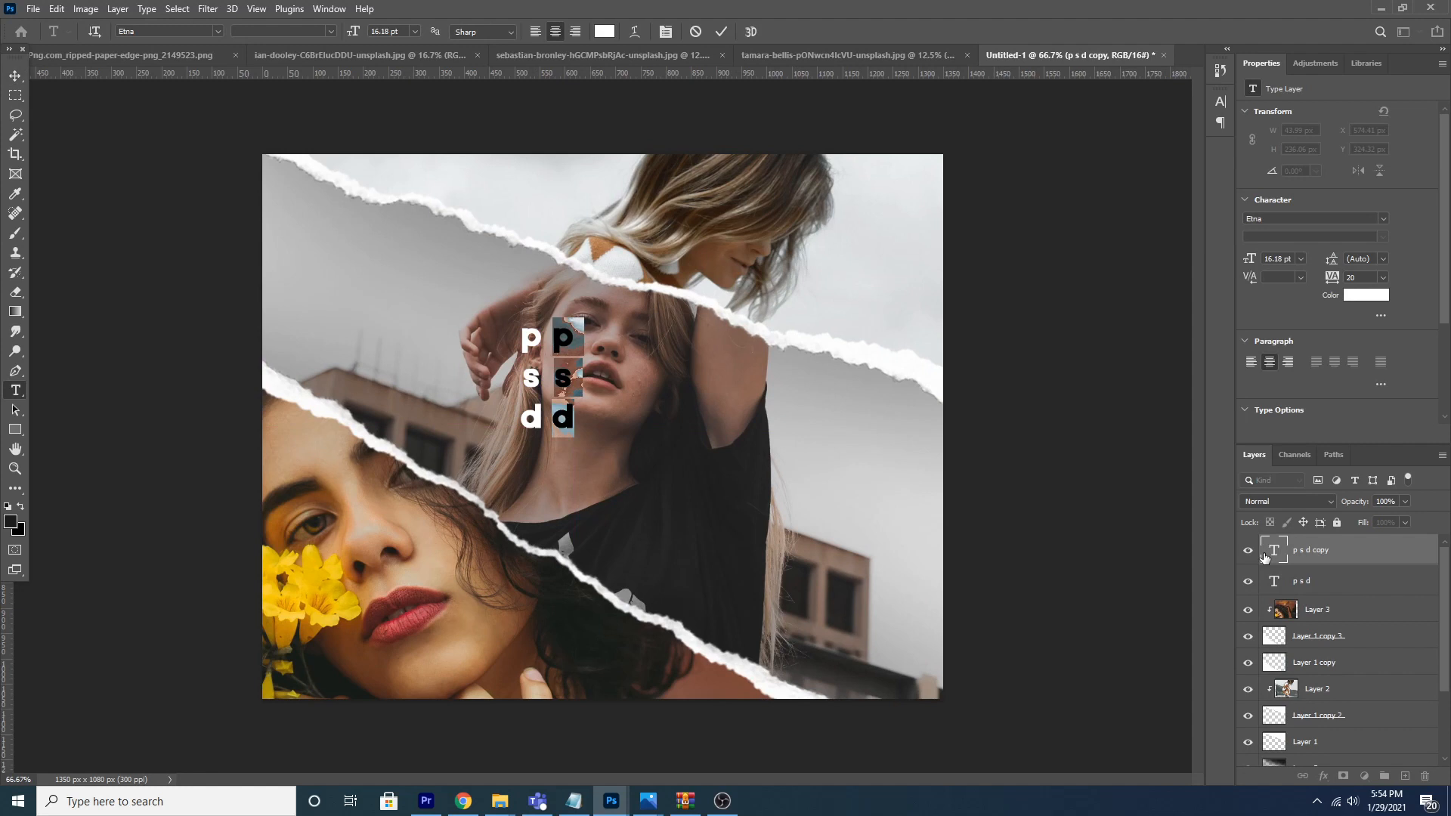
text(t )
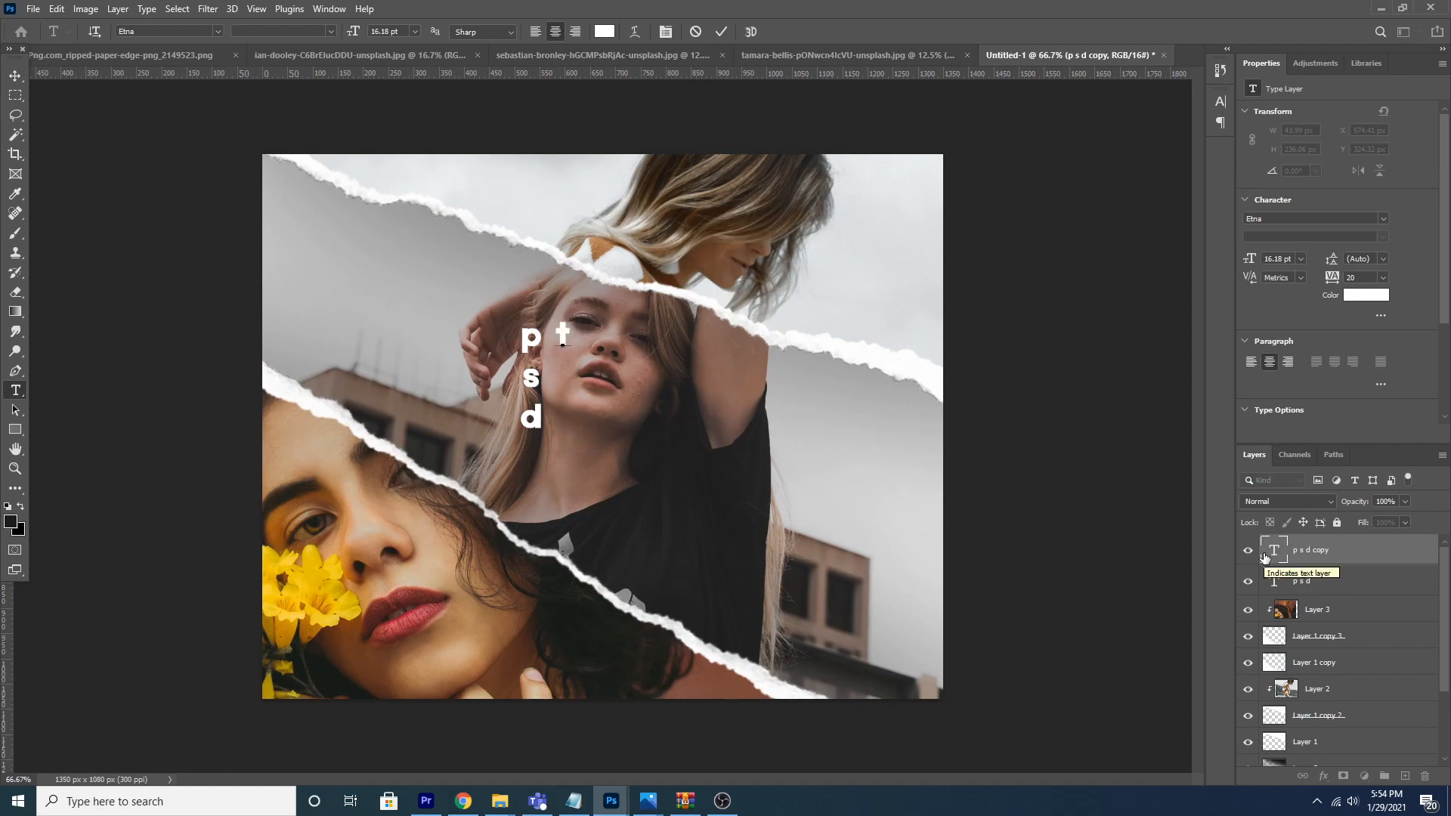
text(u)
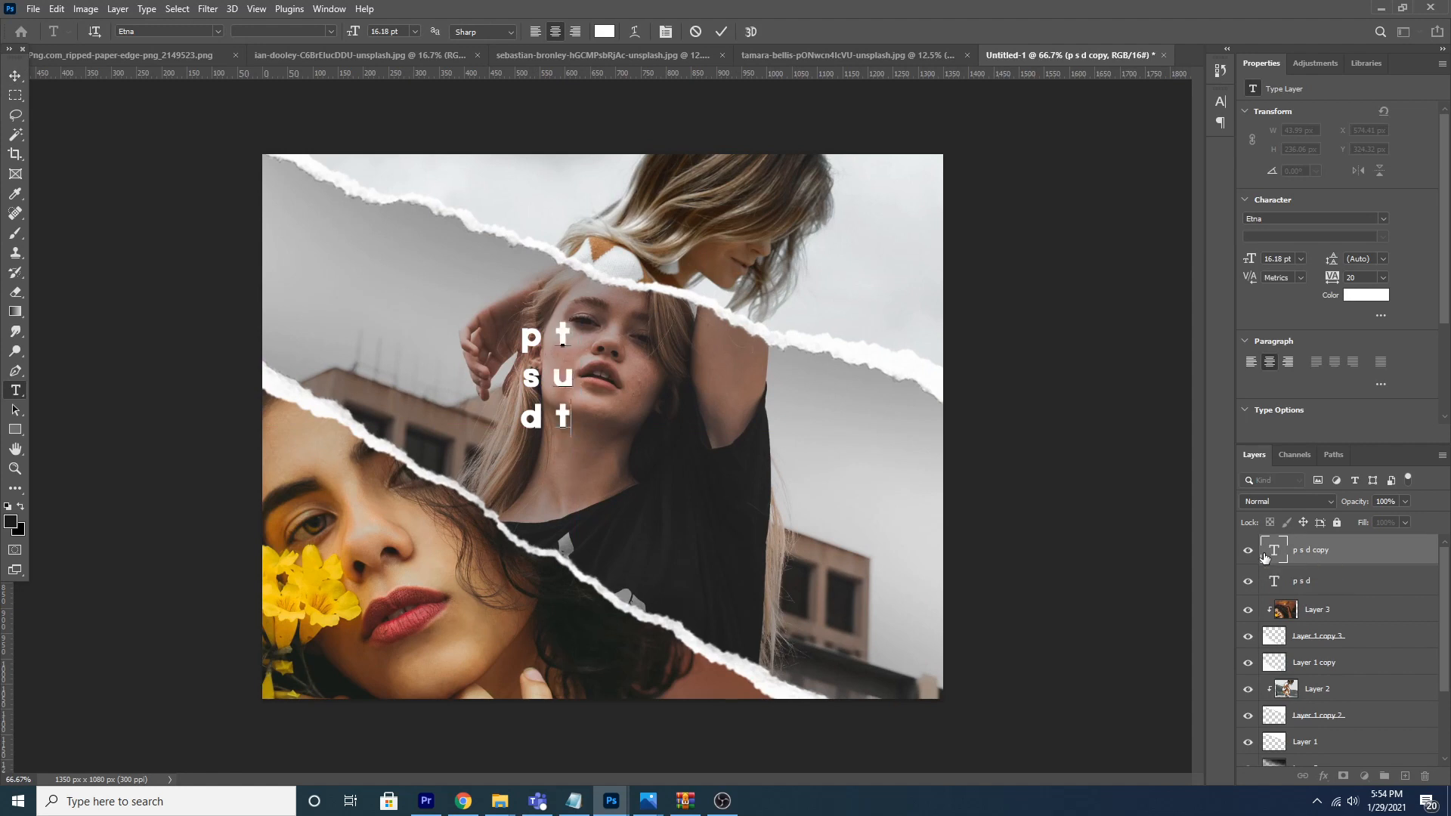
click(15, 76)
Step: Duplicate the "t u t" column to its right and change the copy's letters to "o r r"
drag(566, 382, 600, 390)
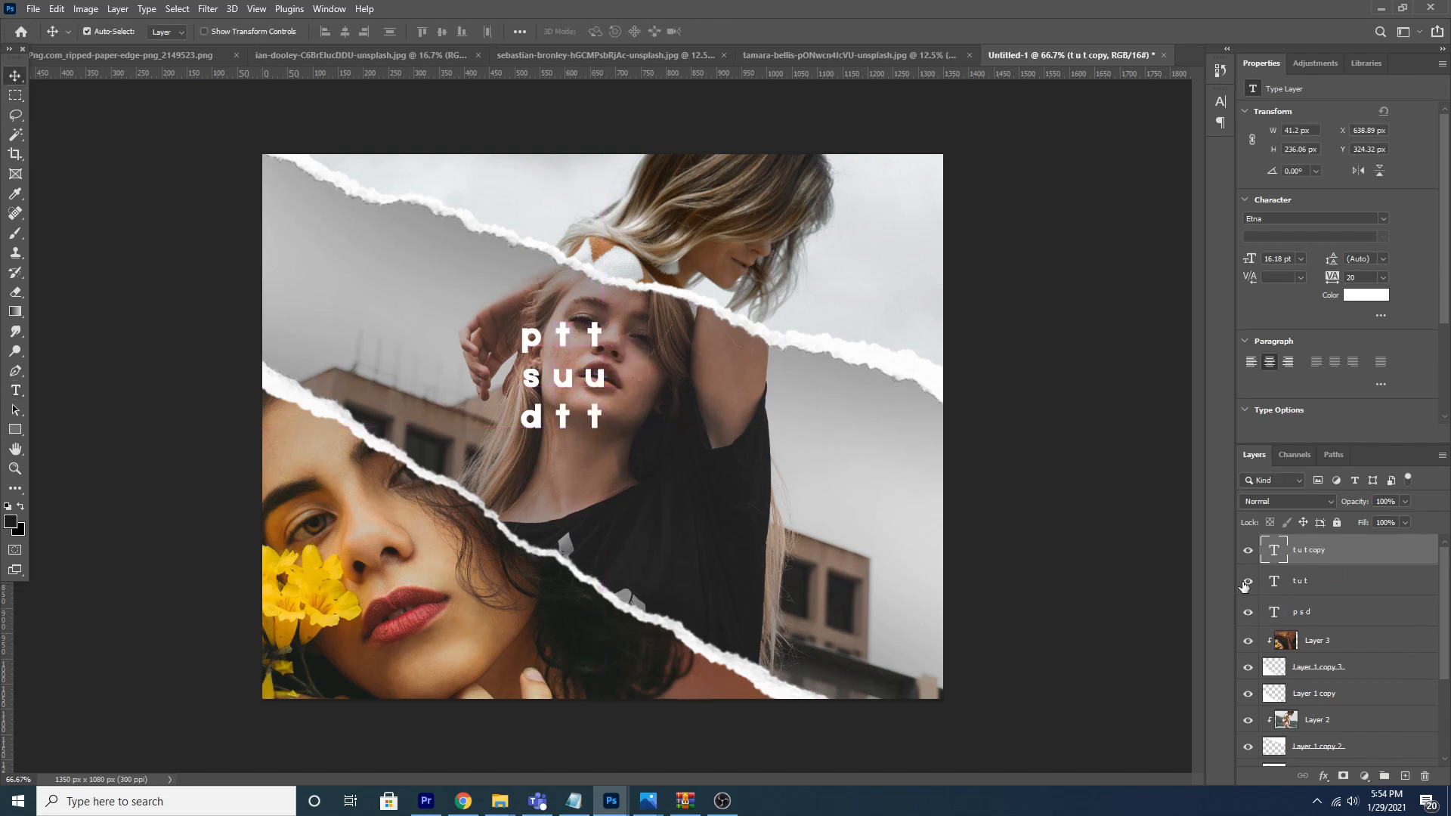
double_click(1274, 549)
drag(605, 332, 571, 327)
text(o)
mouse_move(599, 378)
mouse_down()
mouse_move(582, 392)
mouse_move(587, 423)
mouse_move(628, 384)
mouse_move(607, 346)
mouse_move(609, 374)
mouse_up()
text(r r)
click(15, 75)
Step: Change the copied fourth column to read "a l" and shift it slightly lower than the other three columns
double_click(1274, 553)
text(a )
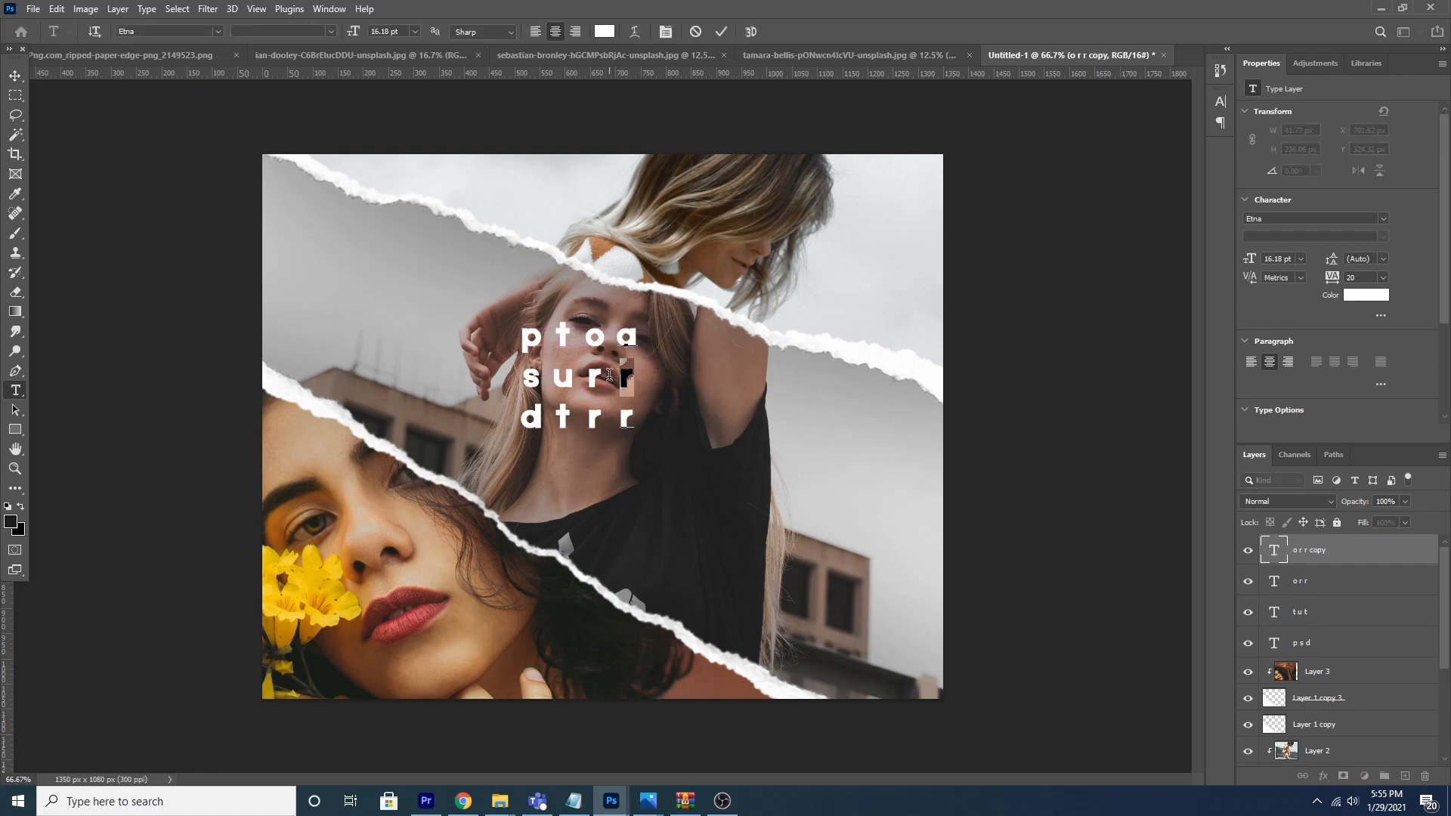
text(l)
drag(651, 422, 614, 416)
key(BackSpace)
click(15, 75)
drag(627, 345, 623, 370)
Step: Enlarge the four vertical text columns together slightly and reposition them over the middle woman's mouth and neck
click(1298, 643)
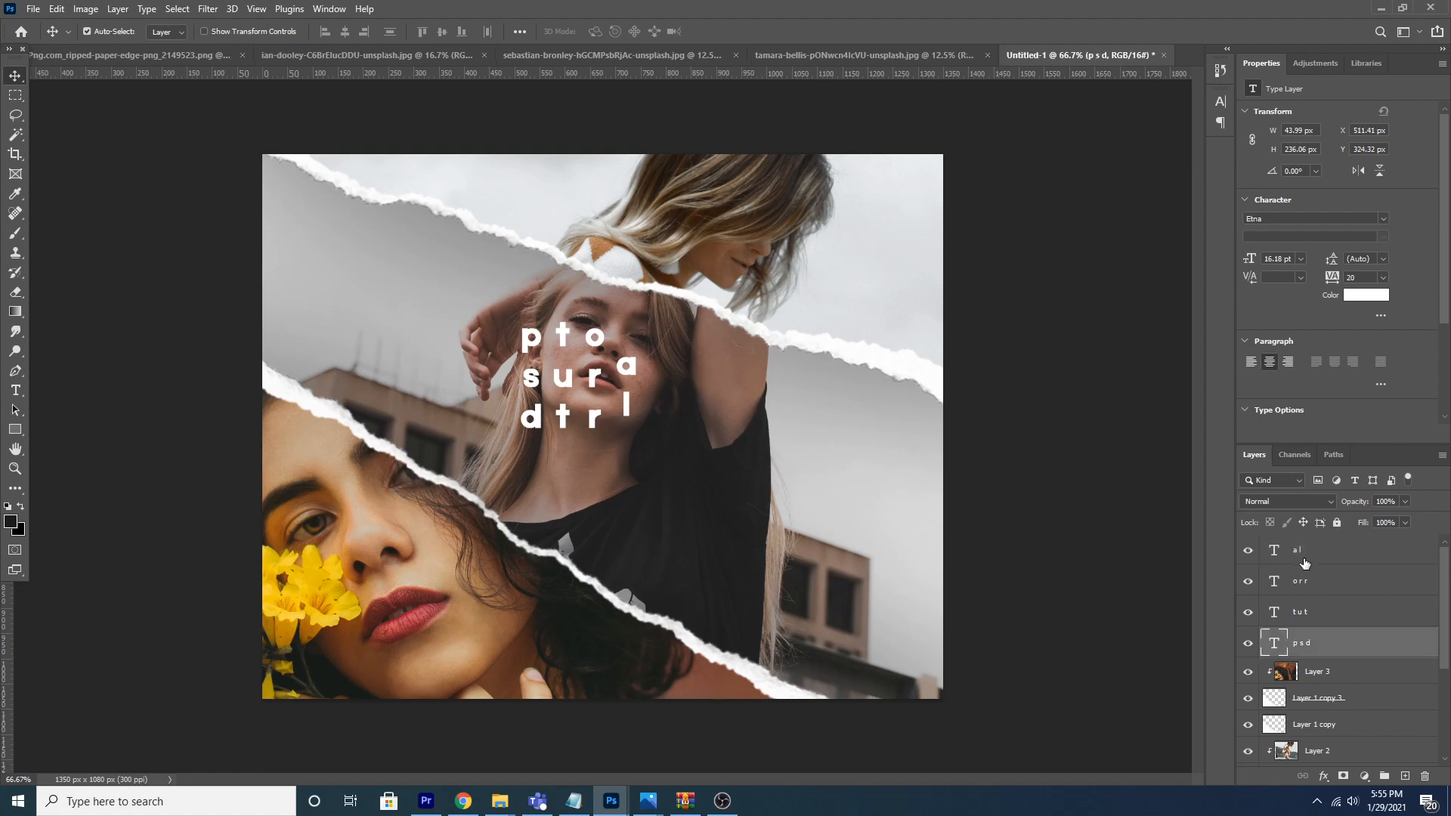
shift+click(1306, 554)
key(ctrl+t)
drag(576, 378, 597, 403)
drag(654, 451, 666, 463)
key(Return)
Step: Add the white horizontal text "COVER" over the grey sky beside the middle woman's sleeve
key(t)
click(869, 493)
text(COVER)
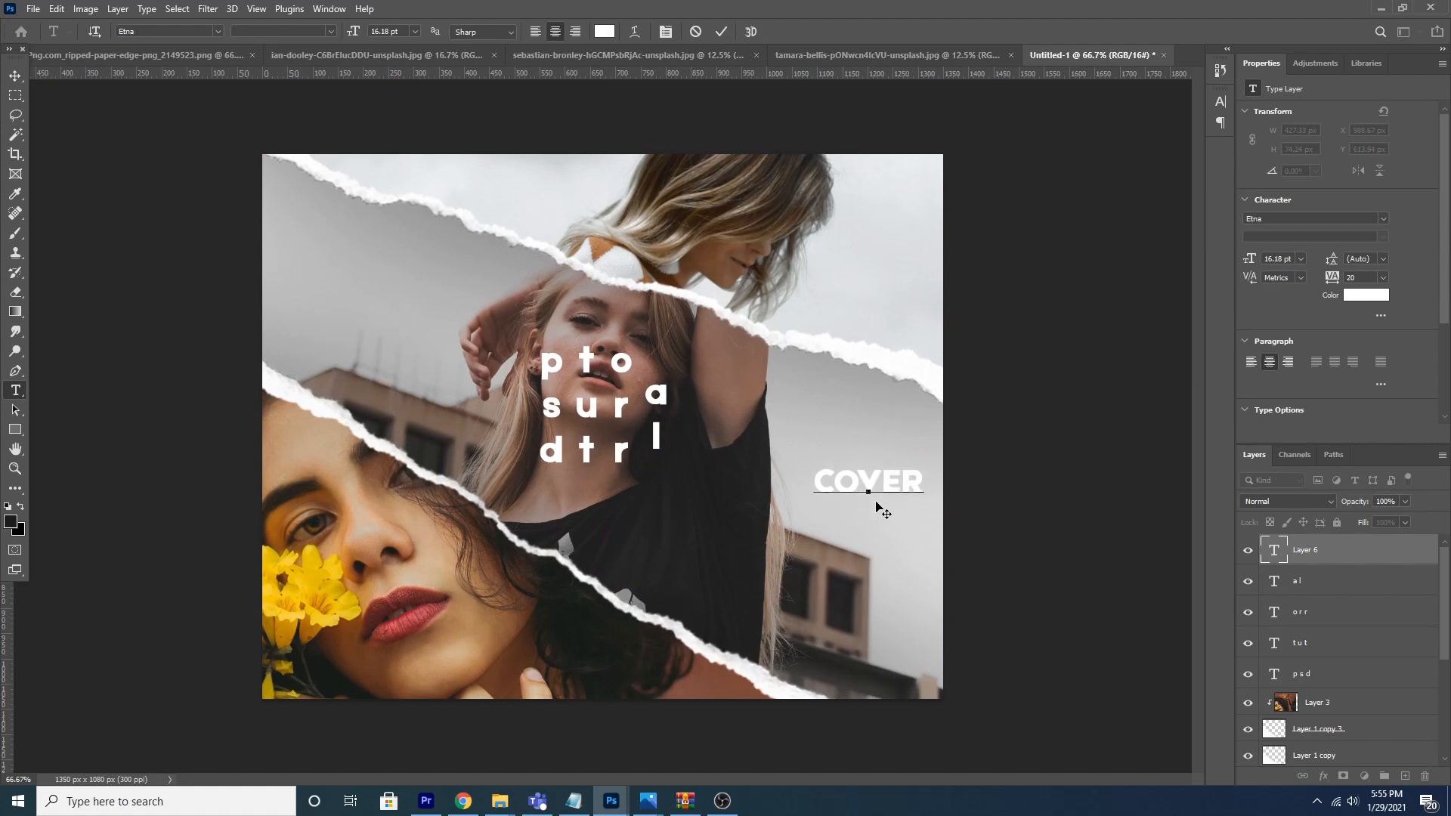
click(15, 77)
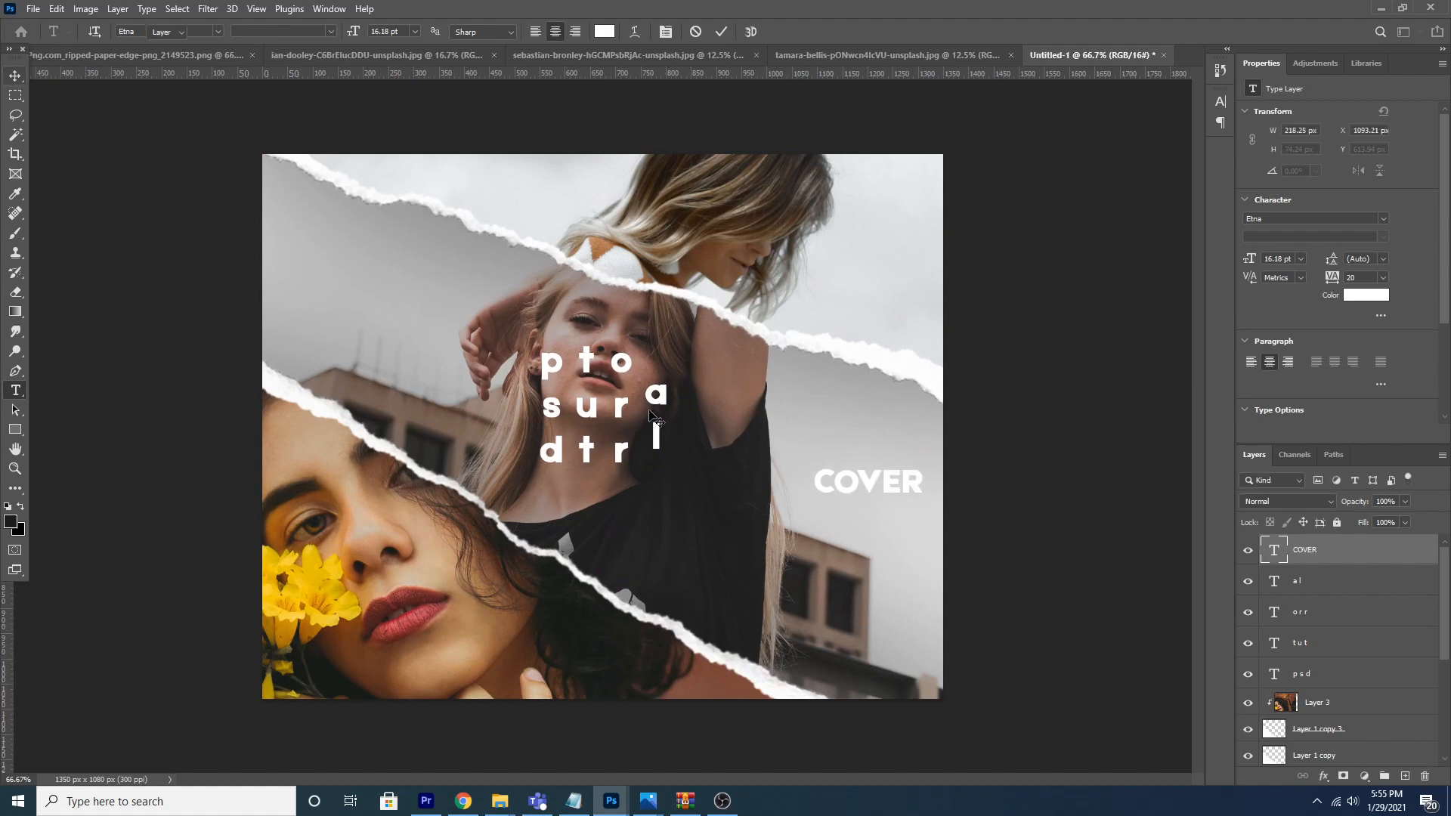
Step: Enlarge the COVER text to about 942 px wide and position it at the lower-right canvas edge so only "CO" shows
key(ctrl+t)
drag(931, 508, 1107, 635)
drag(797, 420, 961, 616)
key(Return)
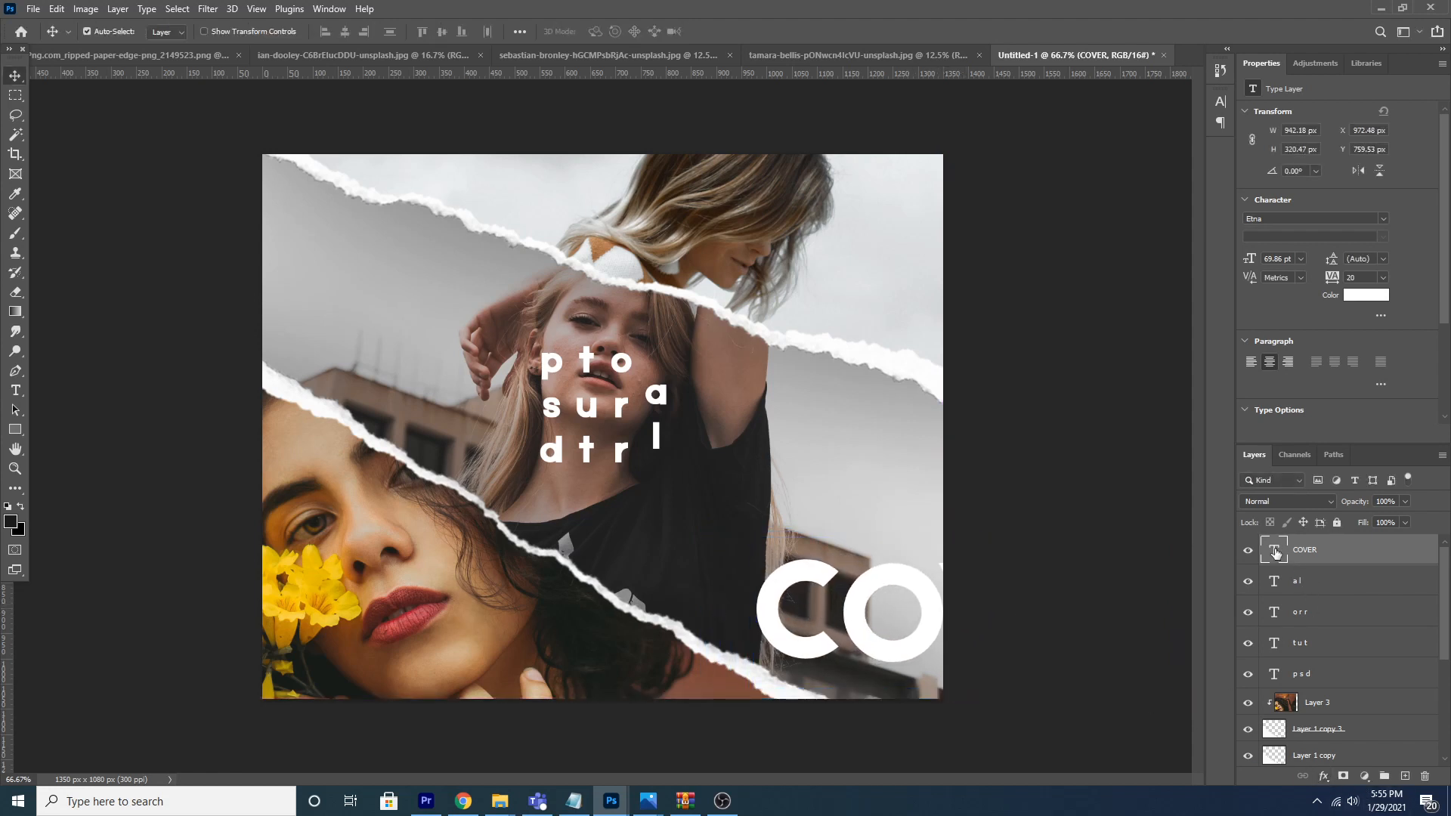
Step: Duplicate the large COVER text and place the copy at the lower-left canvas edge so "VER" shows
key(ctrl+j)
drag(782, 611, 176, 626)
drag(174, 623, 171, 614)
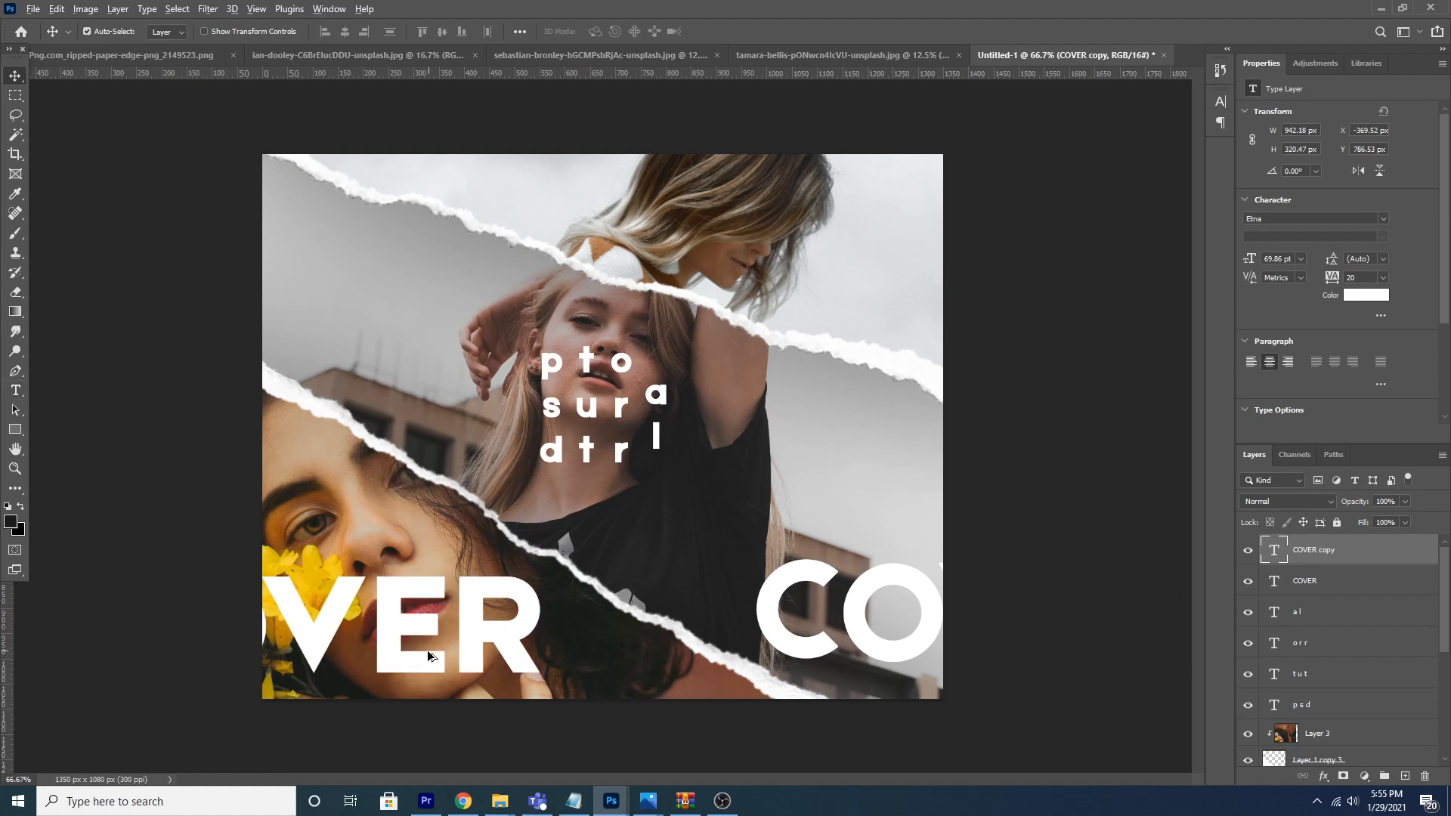
Step: Duplicate the lower-left COVER text upward and replace the copy's wording with "DESIGN"
drag(409, 629, 461, 473)
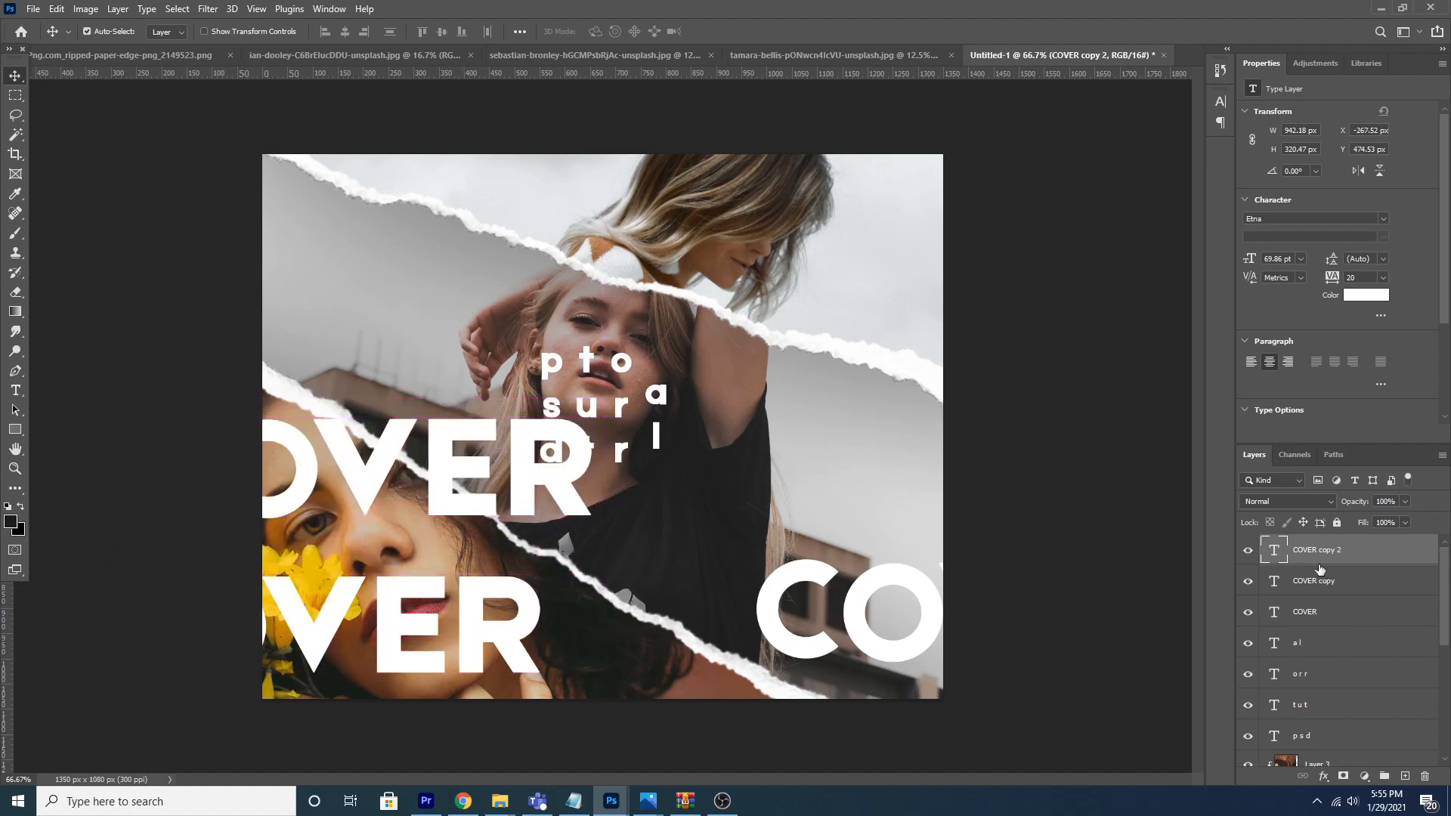
double_click(1270, 555)
key(BackSpace)
text(DESIGN)
click(16, 76)
Step: Shrink the DESIGN text and place it just above the large "VER" letters
key(ctrl+t)
drag(624, 555, 503, 518)
drag(453, 486, 519, 563)
drag(570, 595, 442, 554)
drag(415, 533, 478, 551)
key(Return)
Step: Extend the small DESIGN text so it reads "COVER DESIGN"
double_click(1274, 550)
click(387, 539)
text(COVER)
click(15, 76)
Step: Place a smaller copy of the COVER DESIGN text in the canvas's upper-right area and change it to "PSD TUTORIAL"
key(ctrl+t)
drag(564, 541, 822, 247)
key(Return)
double_click(1274, 550)
text(PSD TUTORIAL)
click(15, 75)
Step: Adjust the PSD TUTORIAL text's size and position so it sits near the canvas's right edge beside the top woman's face
key(ctrl+t)
drag(794, 244, 896, 253)
drag(922, 245, 915, 241)
key(Return)
Step: Draw a 70 × 70 px circle near the canvas's upper-left corner with a near-black fill and a 0 px stroke
drag(13, 432, 90, 459)
drag(286, 218, 319, 252)
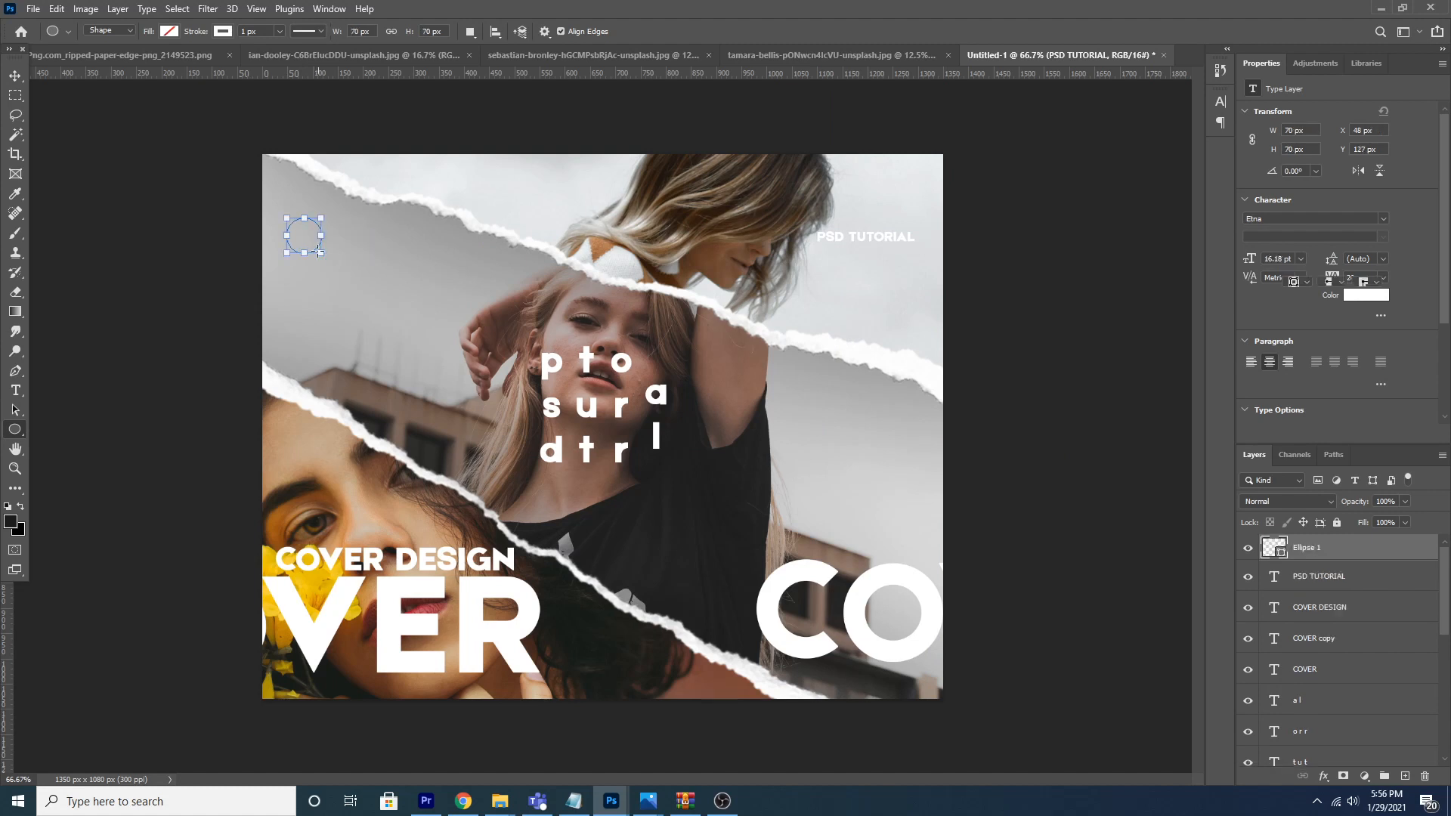
click(168, 31)
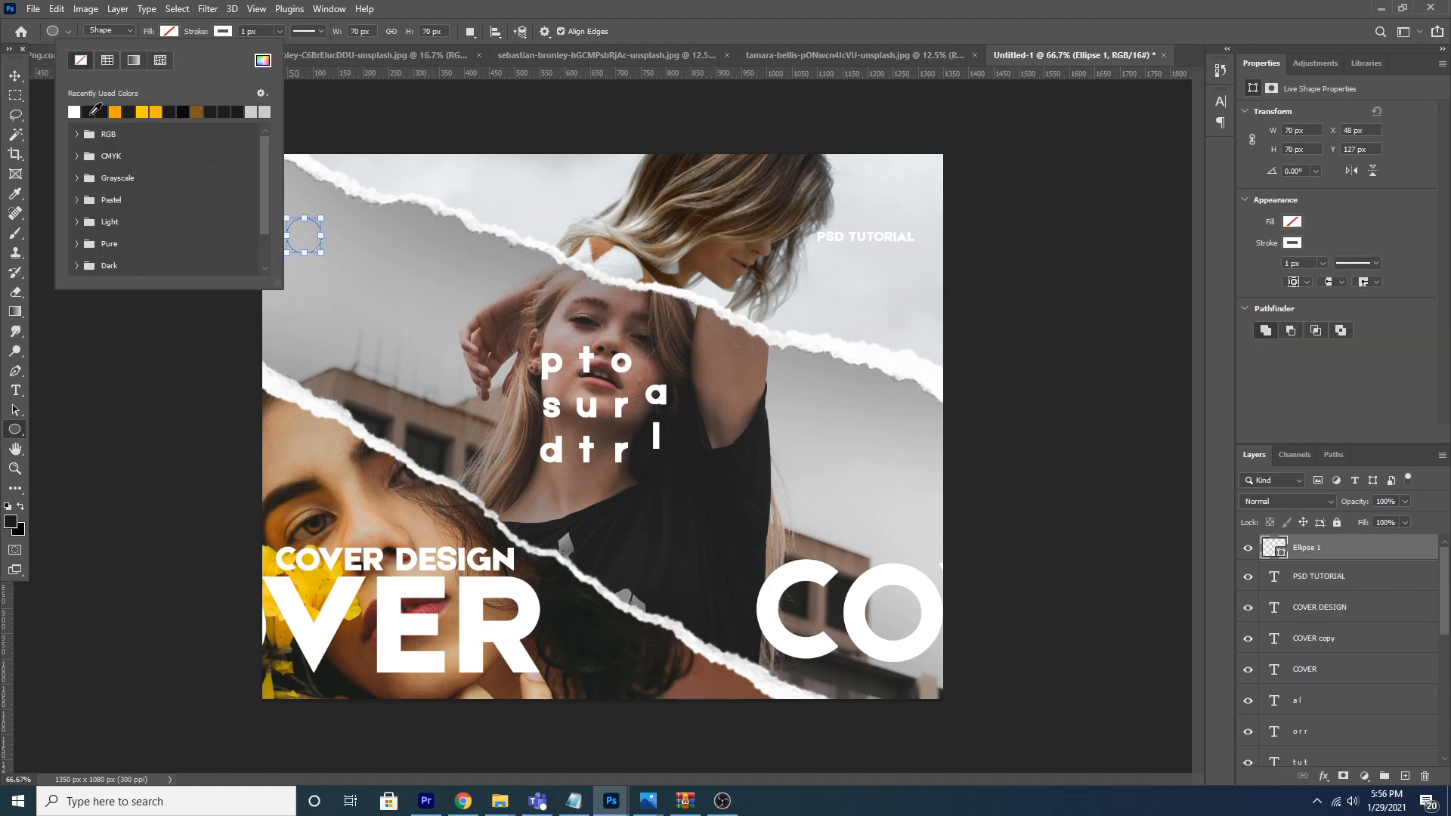
click(91, 112)
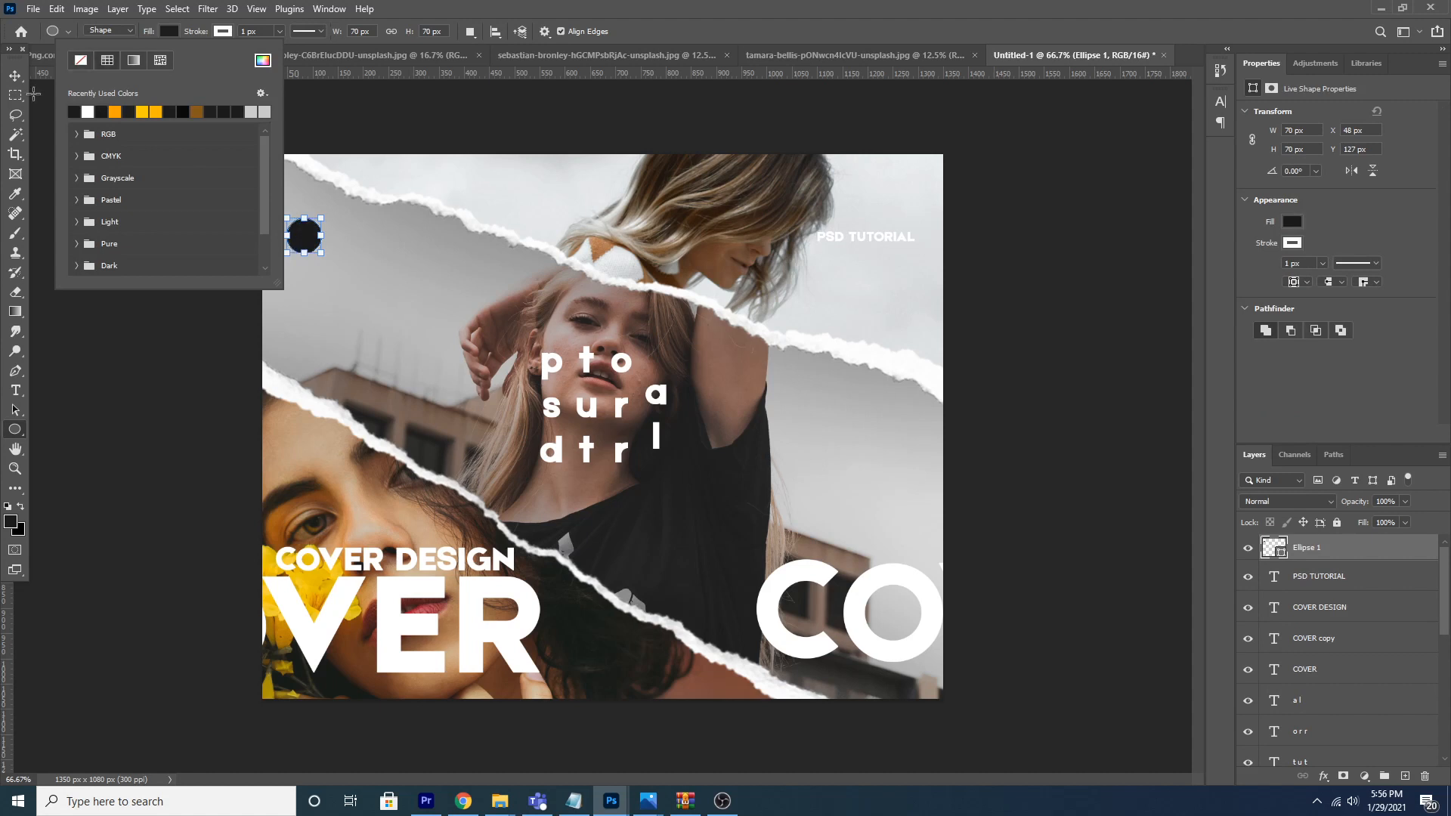
click(15, 76)
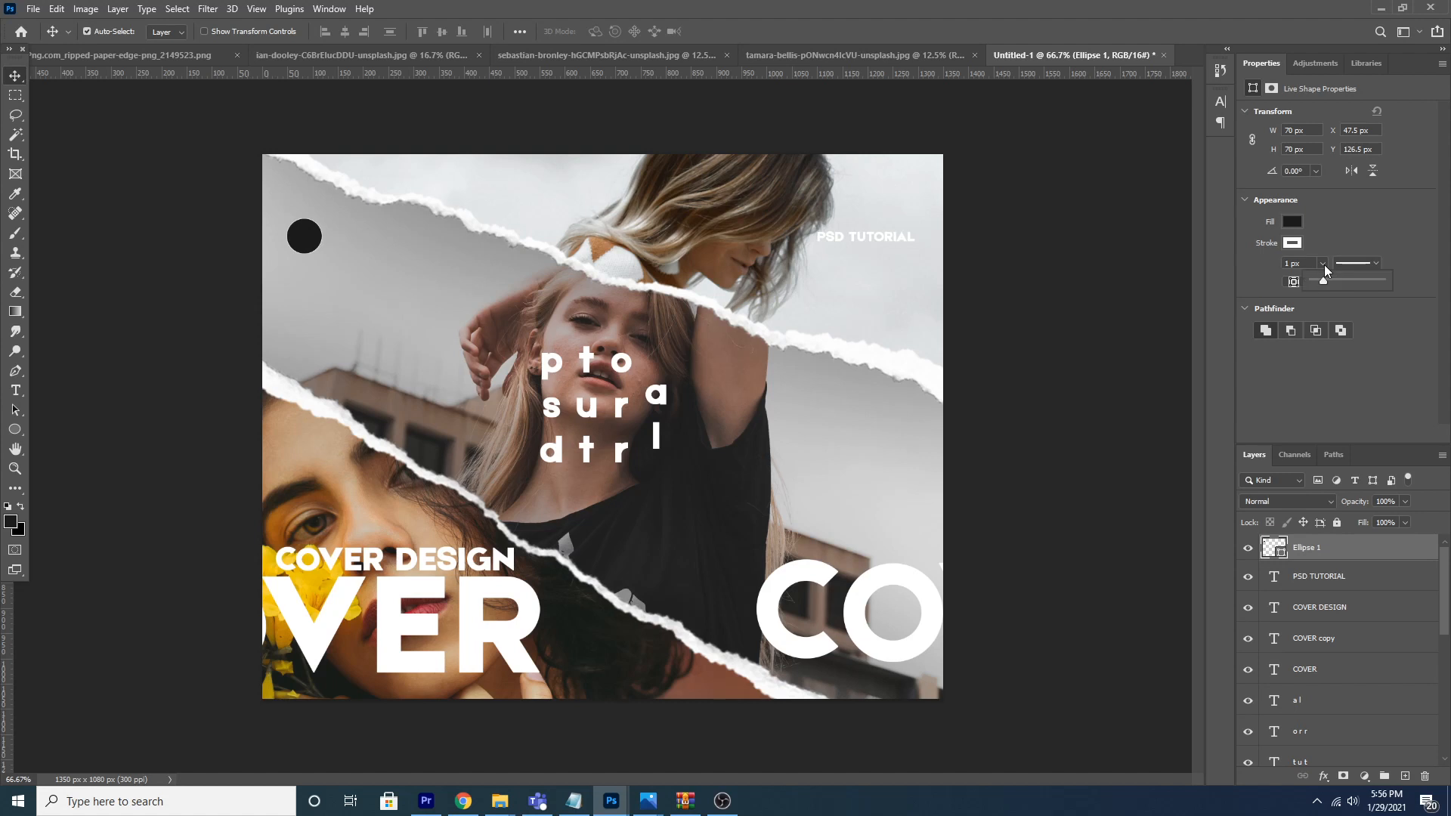
mouse_move(1320, 285)
mouse_down()
mouse_move(365, 254)
mouse_move(57, 121)
mouse_move(31, 87)
mouse_up()
Step: Duplicate the circle into an evenly spaced grid of four columns by three rows
drag(314, 242, 313, 325)
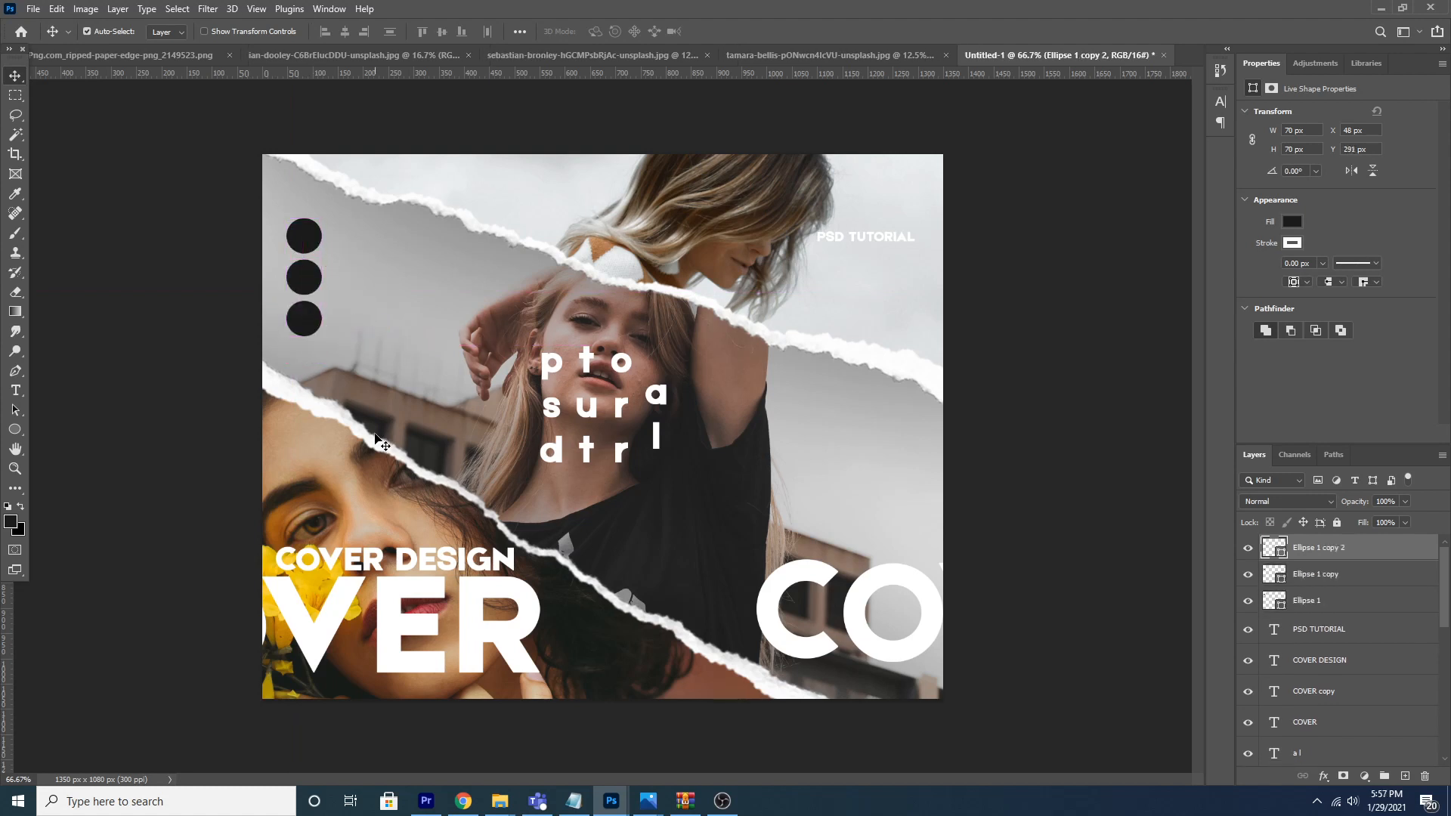
shift+click(1298, 601)
drag(317, 325, 355, 324)
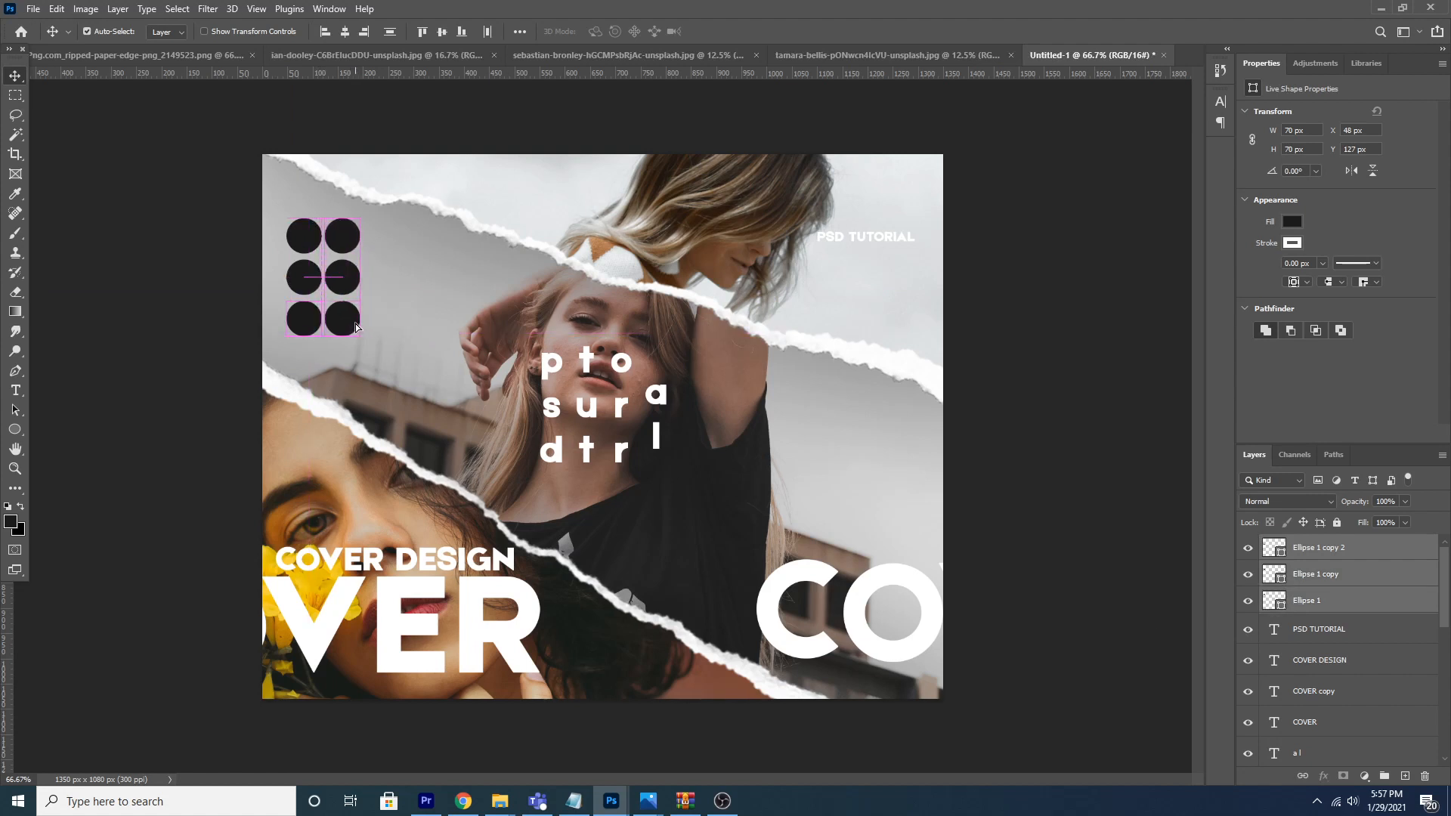
click(1294, 681)
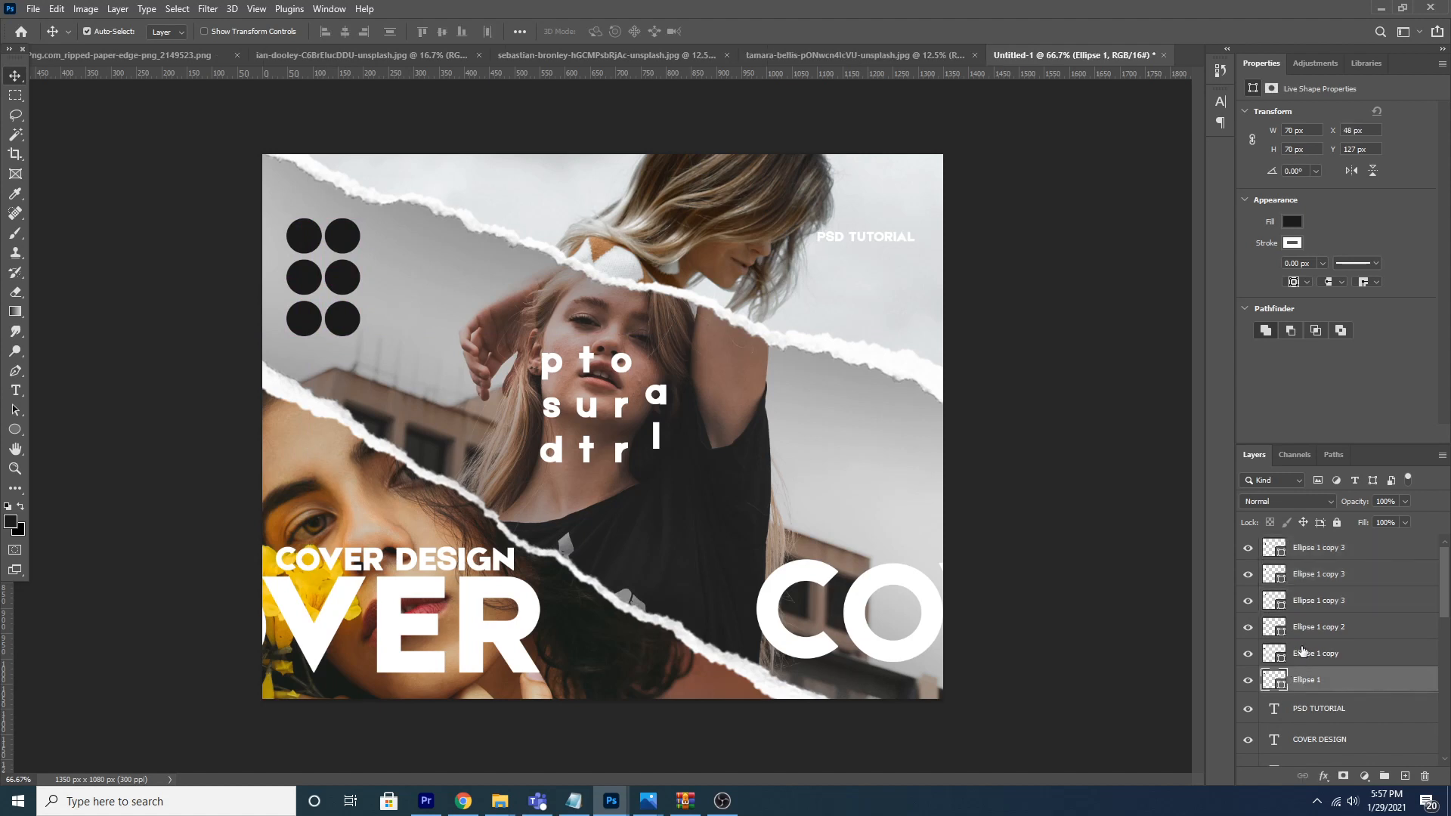
shift+click(1301, 553)
drag(344, 335, 424, 333)
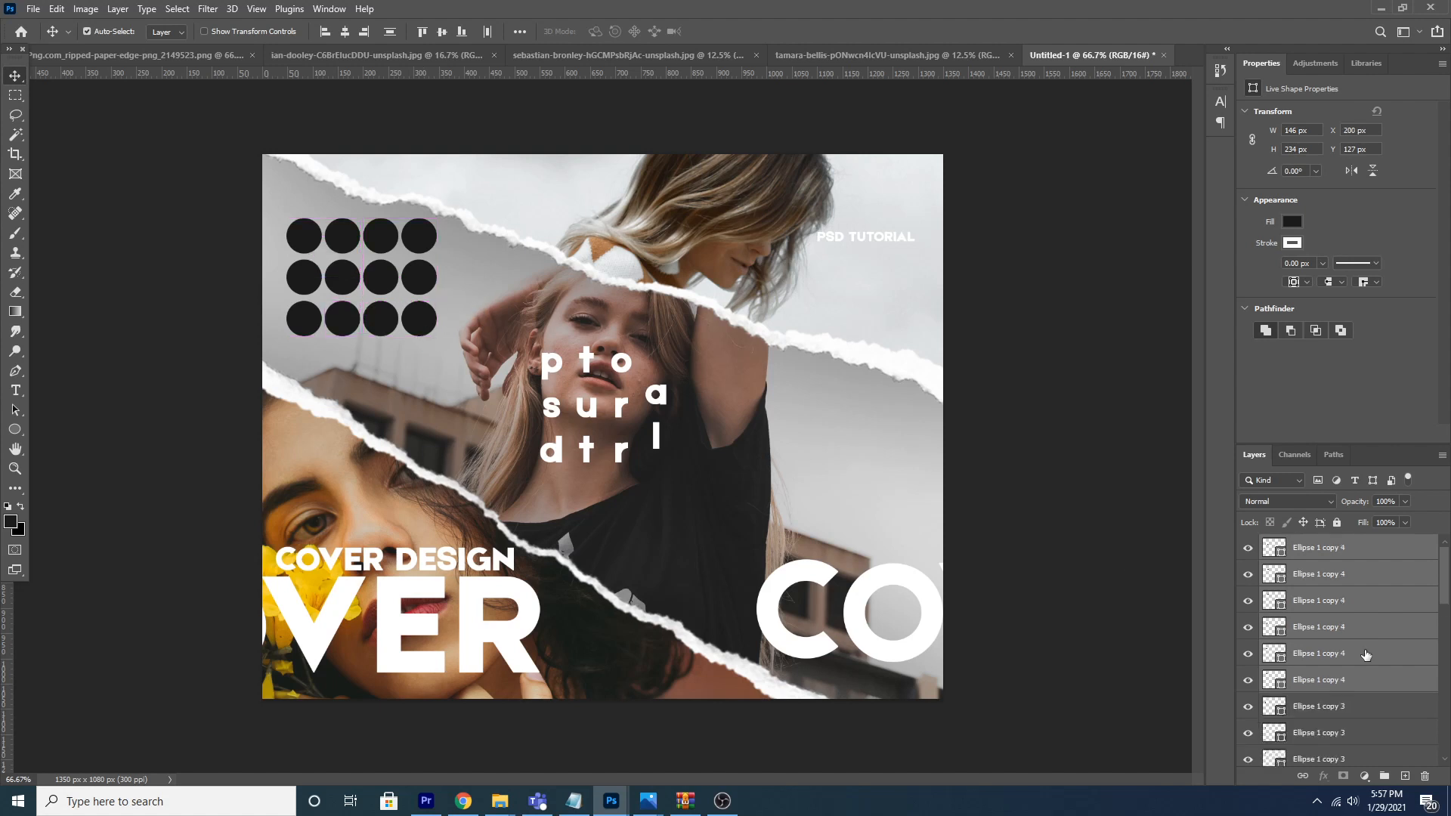
Step: Select all twelve circle layers and group them
click(1327, 552)
drag(1447, 601, 1446, 661)
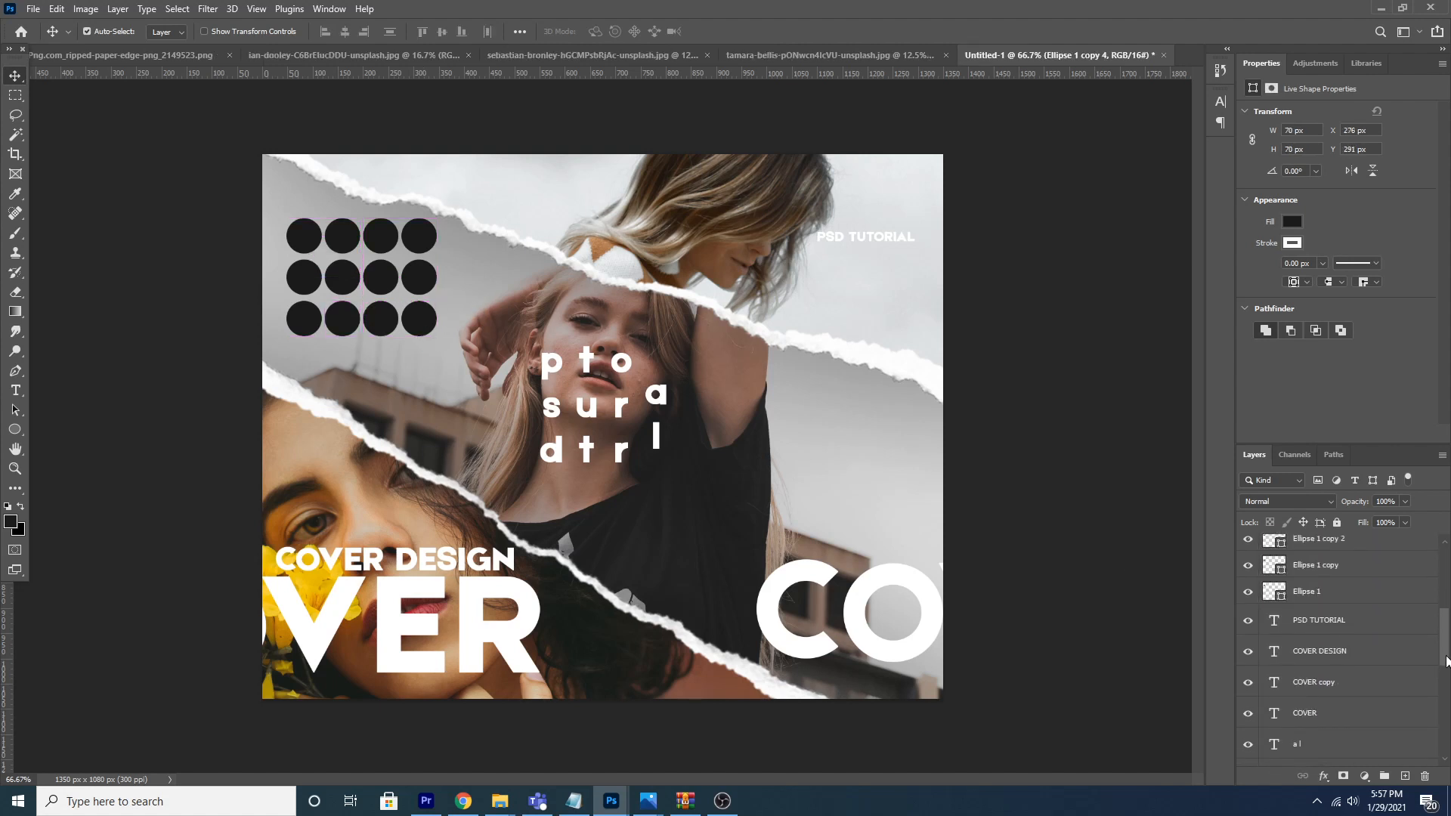
shift+click(1277, 595)
key(ctrl+g)
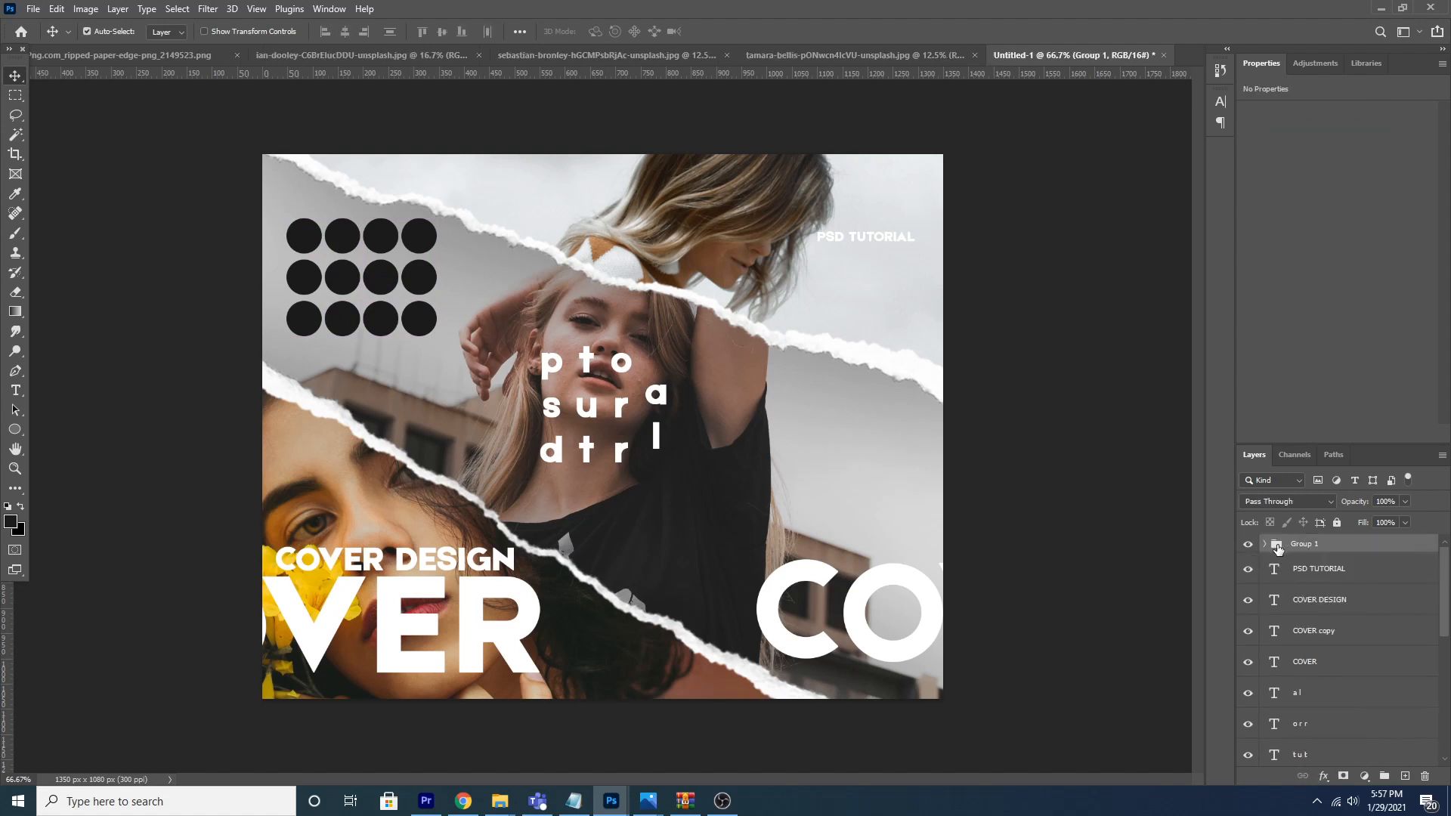
Step: Place a much smaller copy of the circle grid above the large "CO" letters and lower both grids' opacity to 28%
key(ctrl+j)
key(ctrl+t)
drag(439, 335, 914, 523)
key(Return)
drag(1368, 519, 1372, 517)
key(alt+bracketleft)
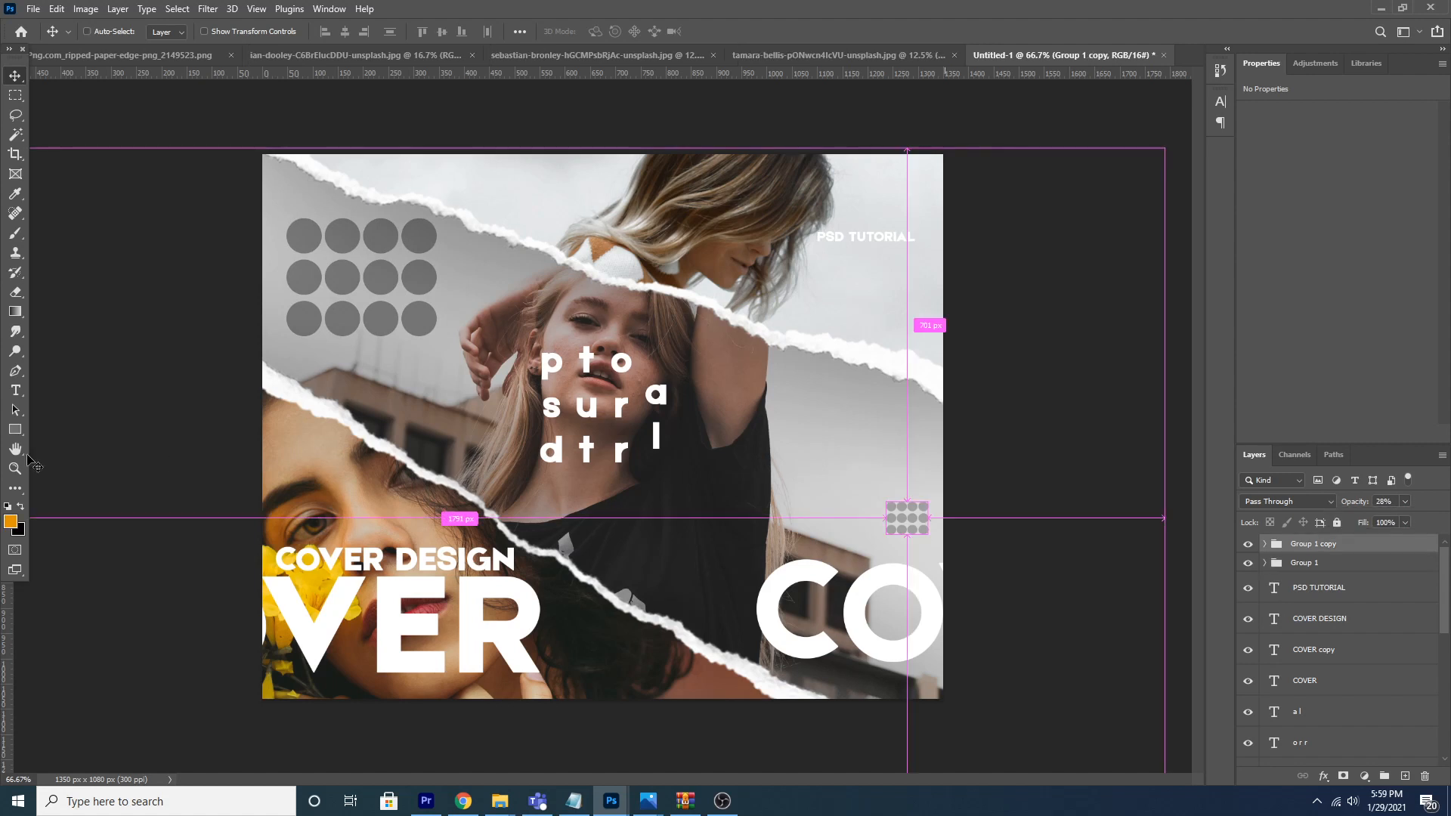
Step: Draw a horizontal bar about 791 × 12 px across the canvas's middle, with a near-black fill and a 0 px stroke
click(15, 429)
drag(15, 435, 62, 436)
drag(289, 377, 687, 383)
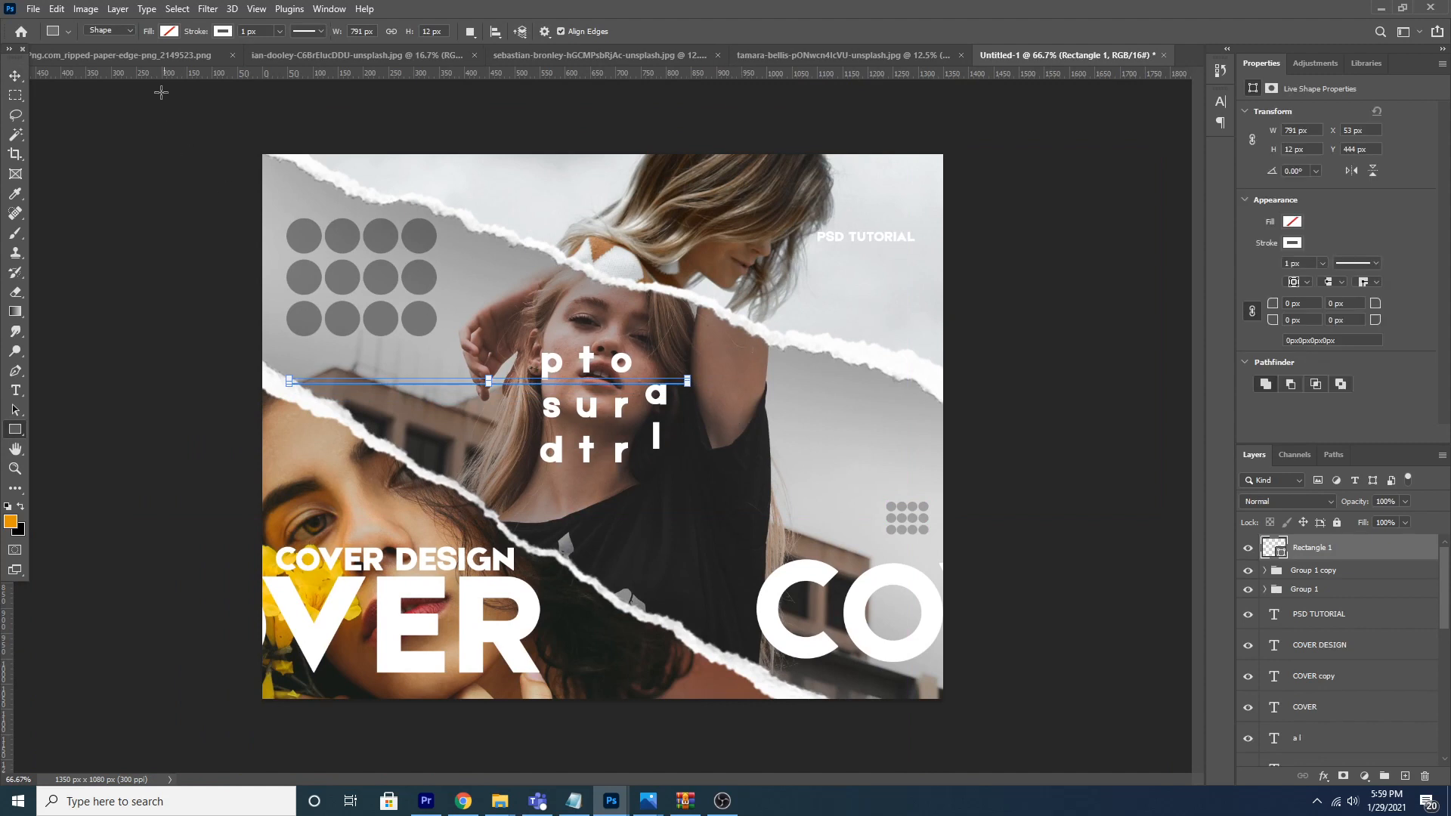
click(168, 31)
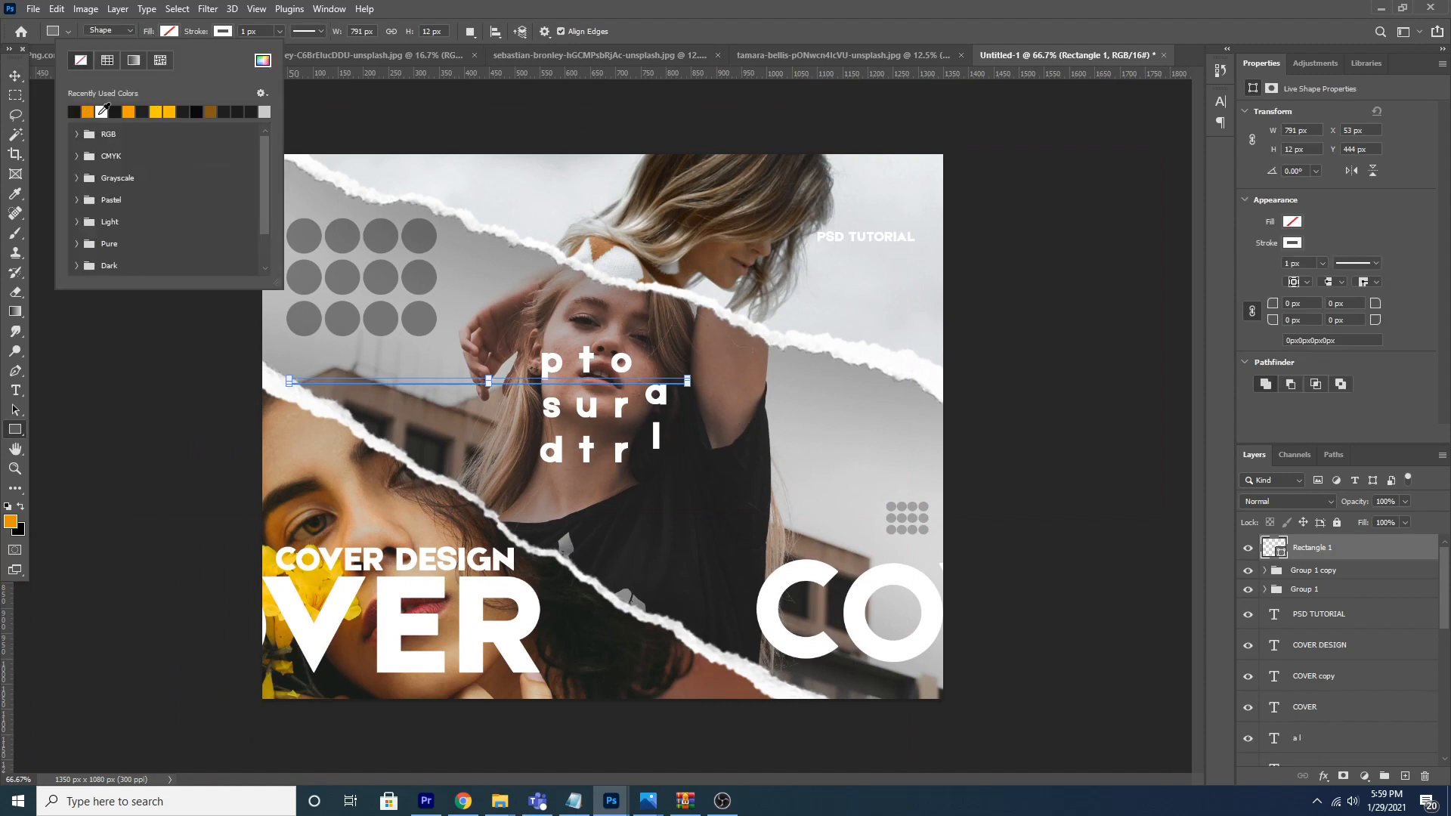
click(77, 110)
click(225, 32)
click(279, 31)
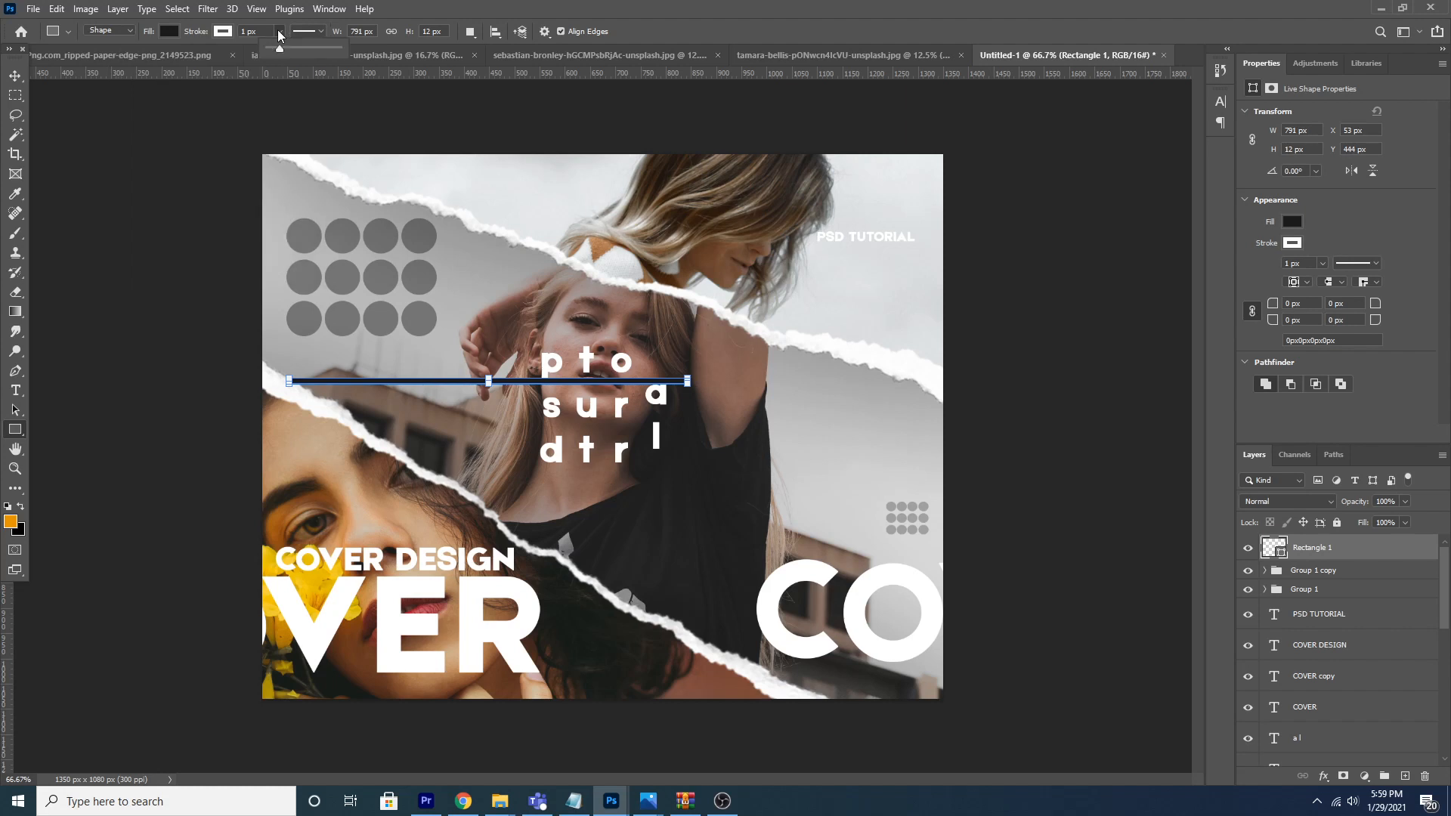
Step: Duplicate the bar downward into a stack of eight evenly spaced horizontal bars
click(16, 75)
key(ctrl+plus)
key(ctrl+plus)
drag(258, 355, 886, 447)
drag(407, 388, 416, 493)
drag(416, 492, 415, 529)
drag(416, 529, 417, 568)
drag(417, 568, 428, 599)
drag(473, 597, 476, 628)
key(ctrl+minus)
key(ctrl+minus)
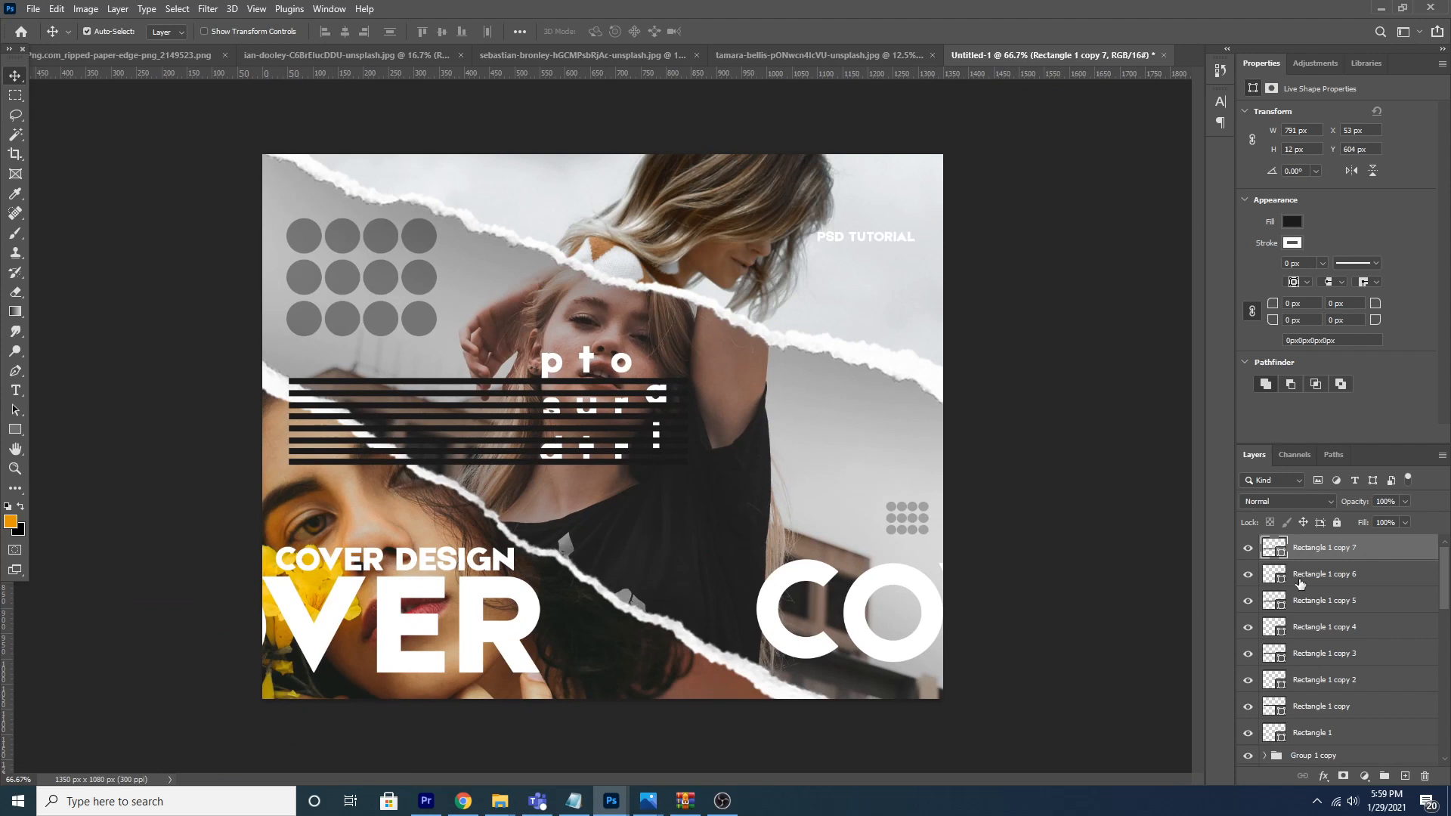
Step: Select all eight bar layers and group them
shift+click(1321, 733)
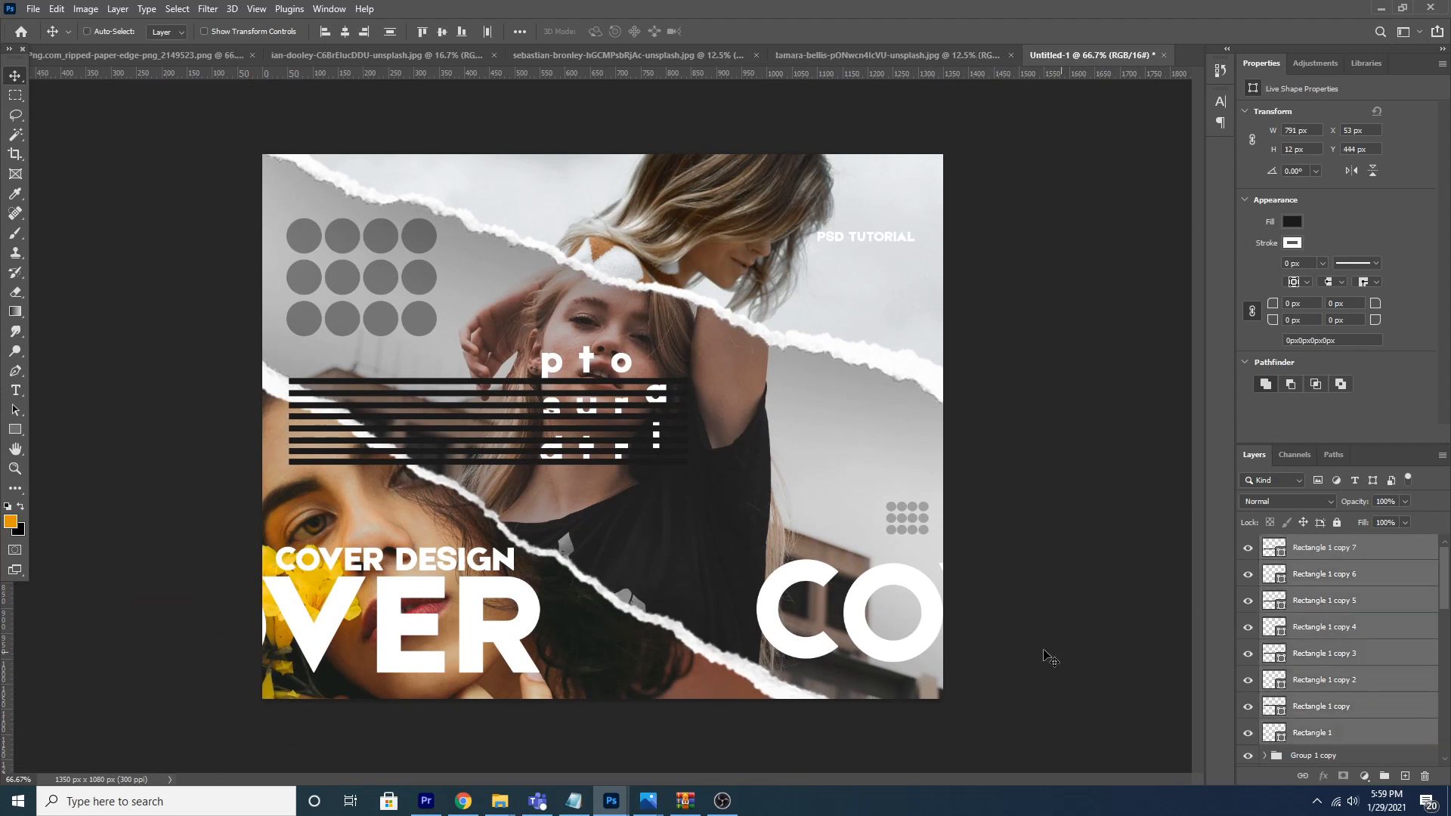
key(ctrl)
key(ctrl+g)
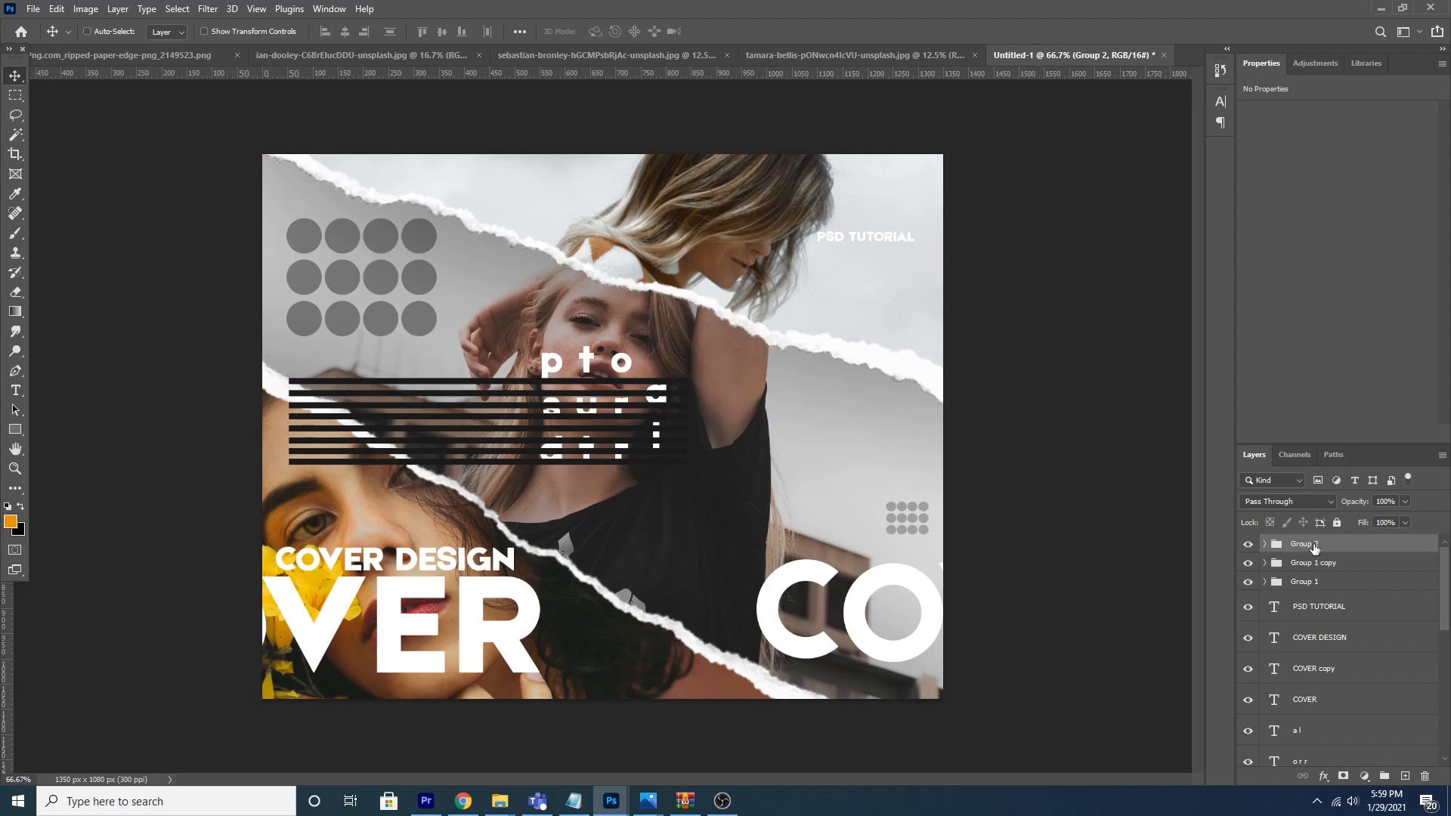
Step: Duplicate the bar group, hide the original and merge the copy into a single layer
key(ctrl+j)
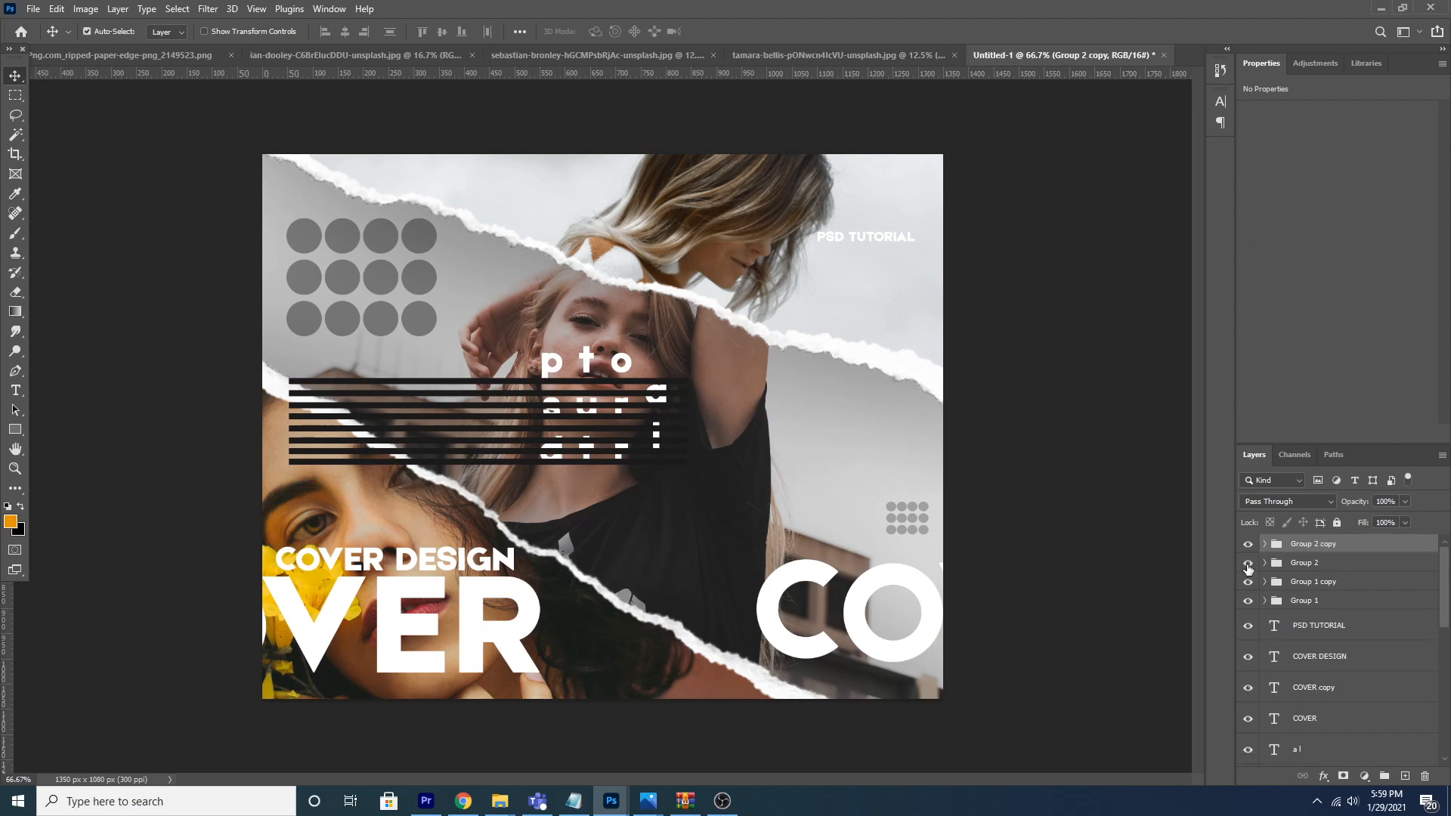
right_click(1348, 544)
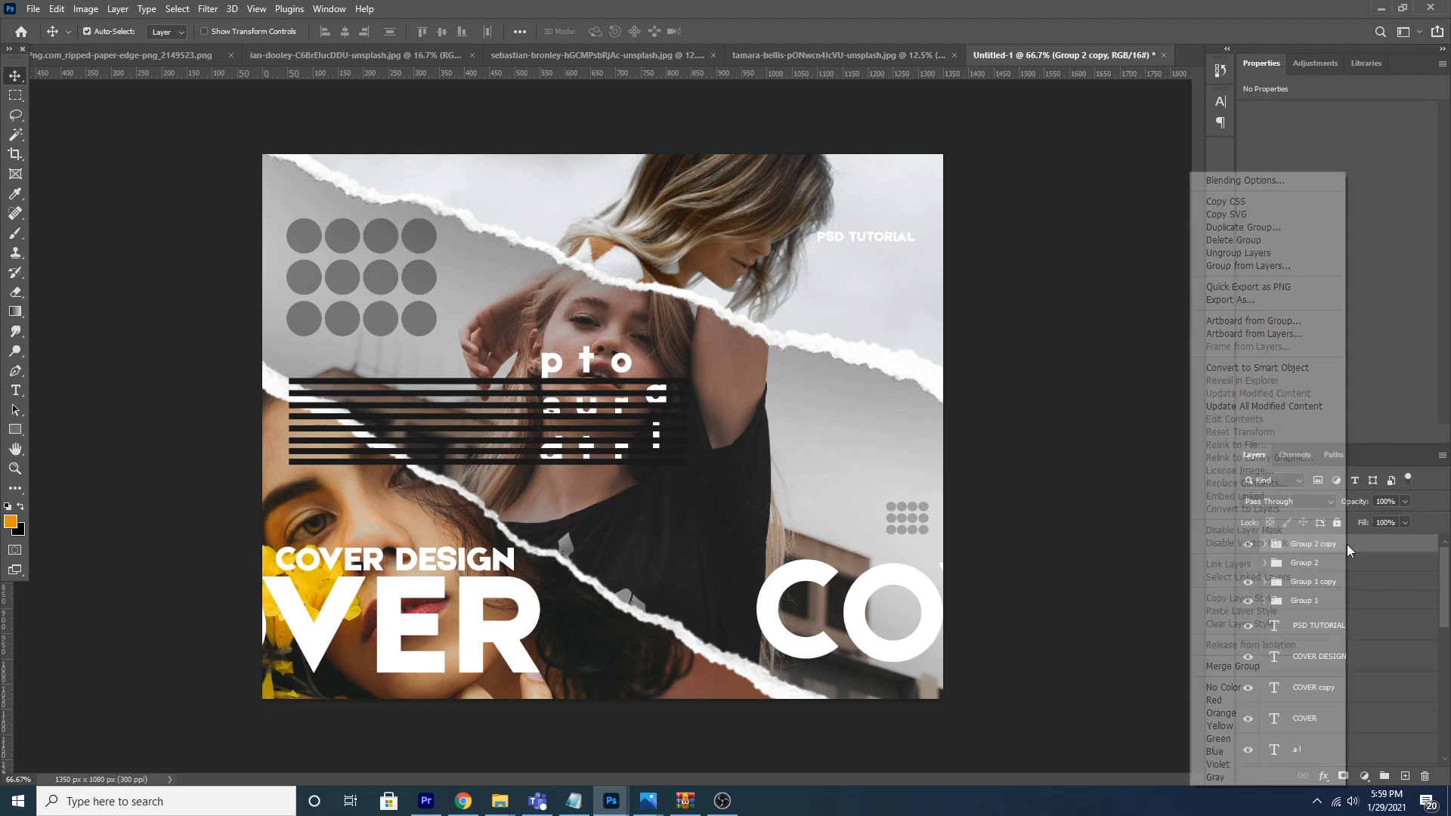
click(1251, 665)
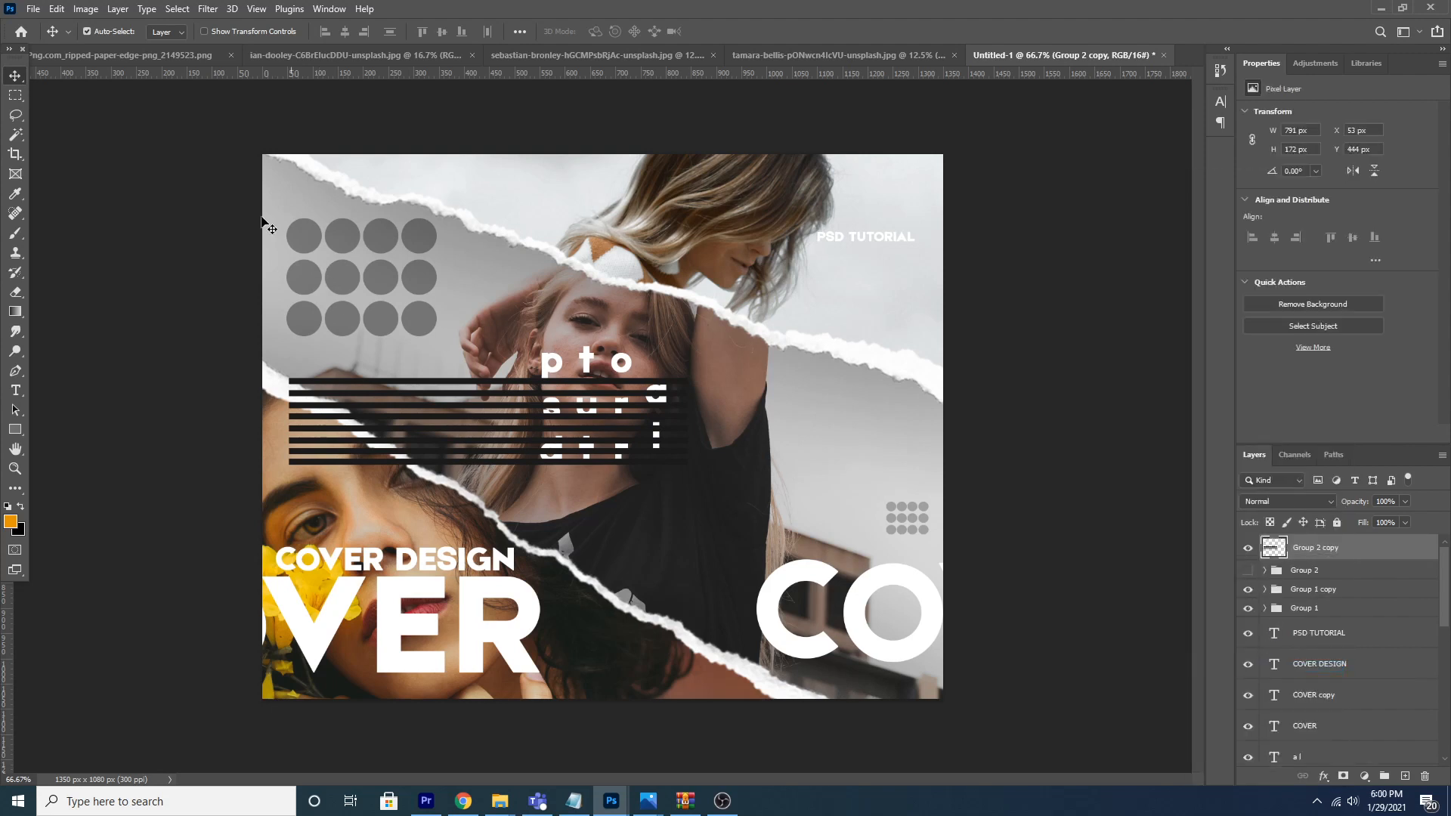
Step: Liquify the merged bars with a large forward-warp brush, pulling their middle down and both ends up
click(217, 9)
click(231, 152)
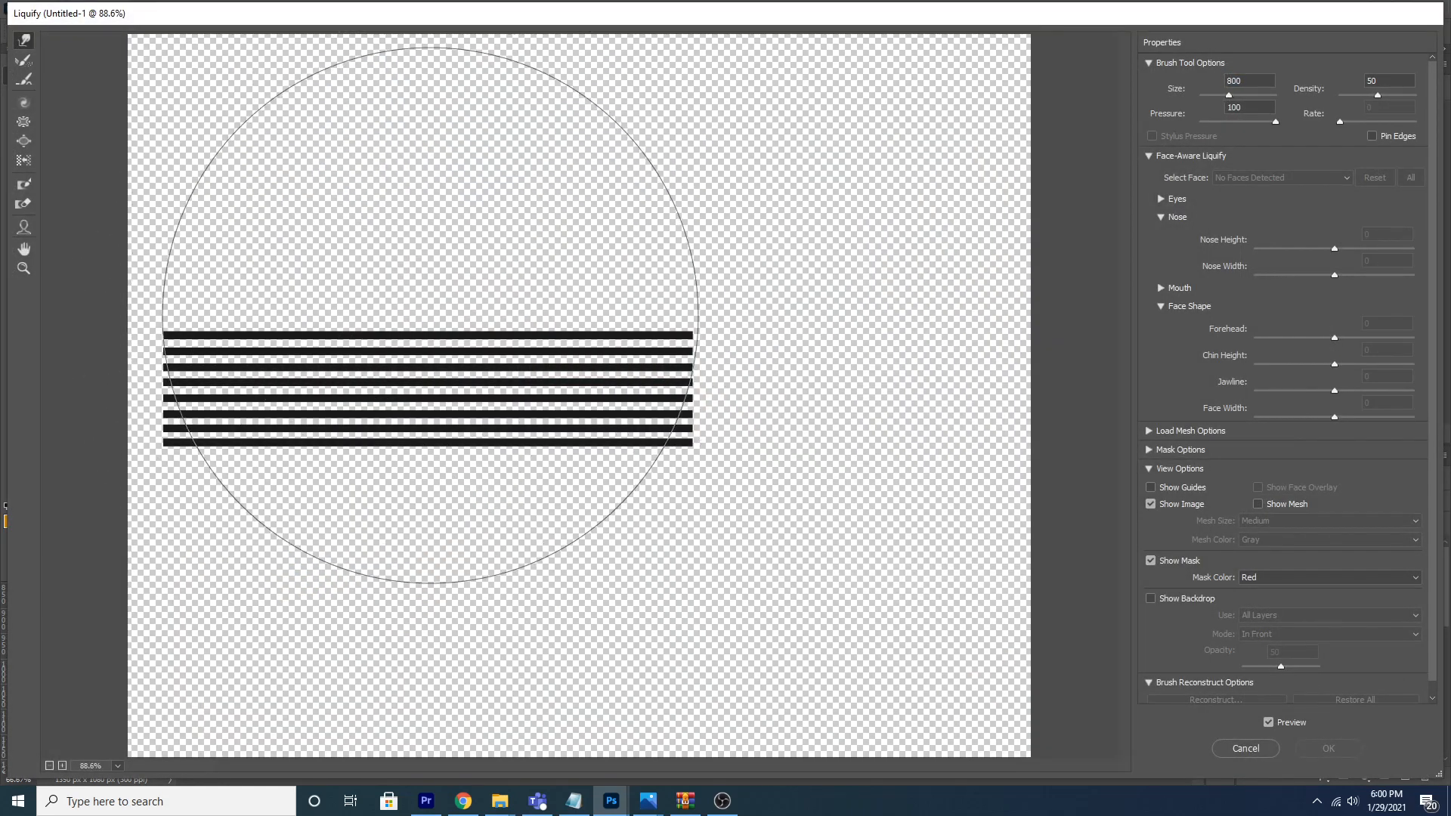
drag(461, 321, 446, 449)
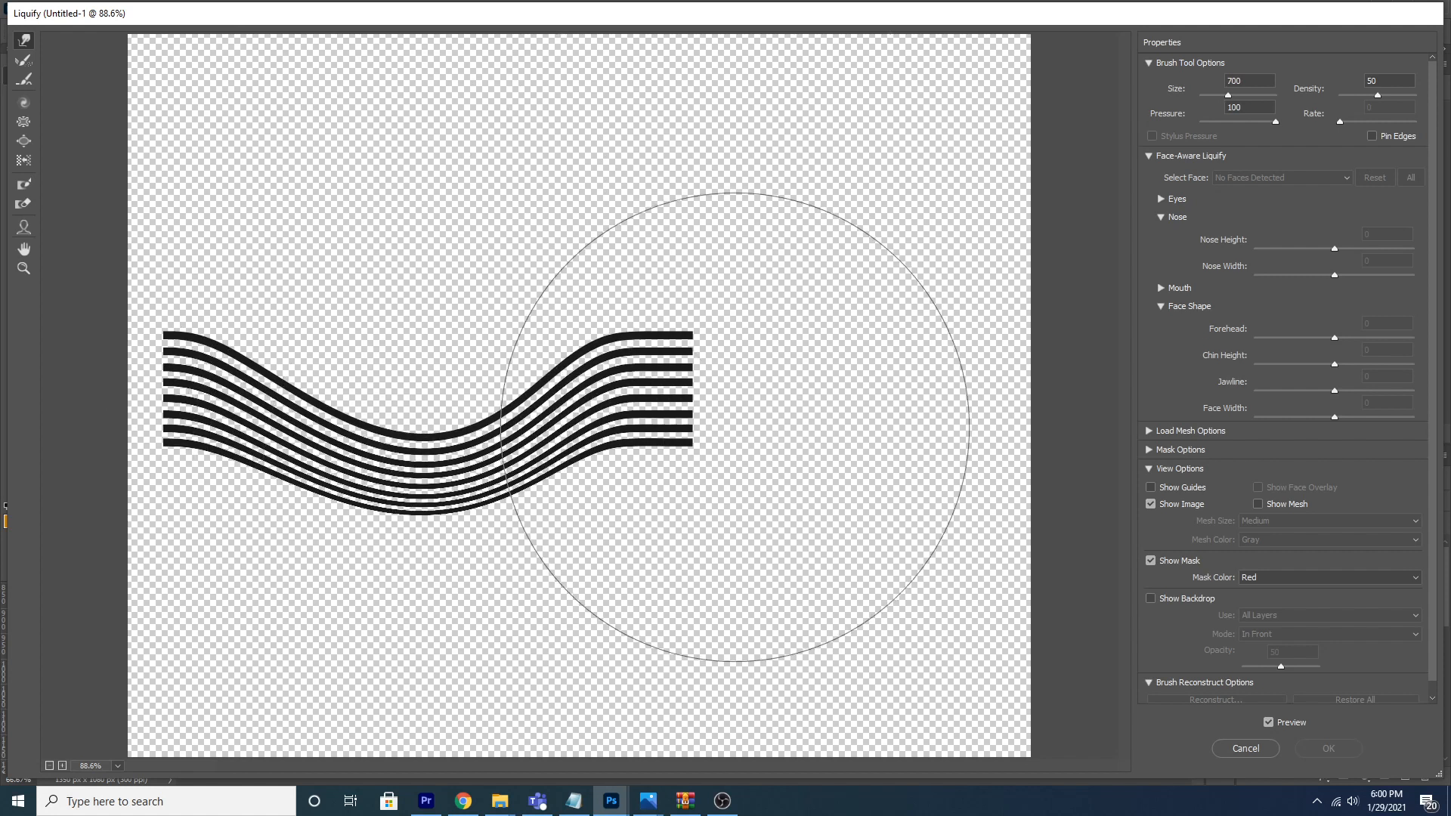
drag(738, 378, 602, 168)
drag(159, 421, 181, 250)
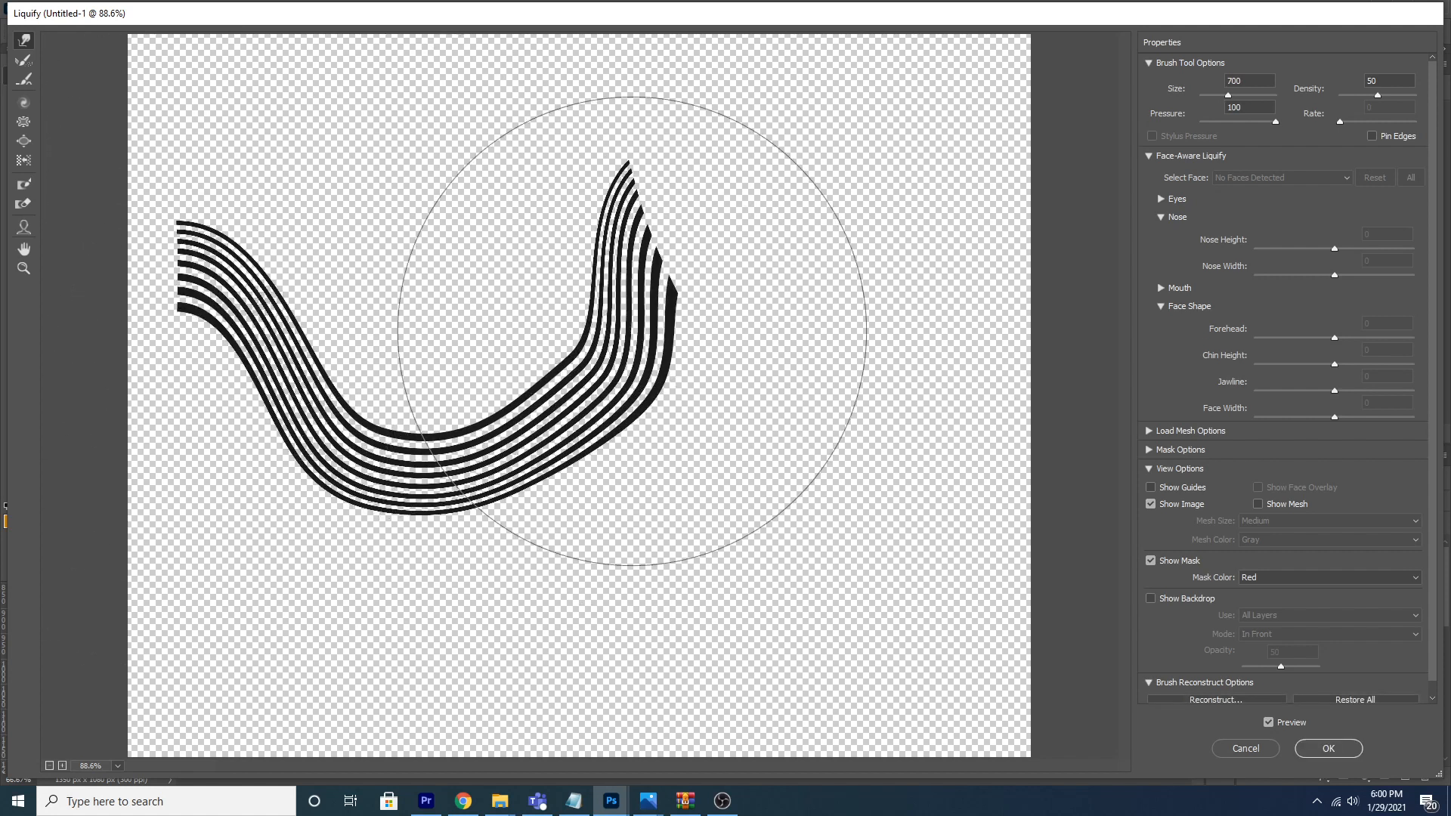
Step: Shape the bars into a flowing wave with smaller Liquify brush sizes up to 500, and apply the distortion
key(bracketleft)
key(bracketleft)
key(bracketleft)
key(bracketleft)
key(bracketleft)
mouse_move(609, 438)
mouse_down()
mouse_move(530, 286)
mouse_move(517, 377)
mouse_up()
key(bracketright)
key(bracketright)
mouse_move(330, 407)
mouse_down()
mouse_move(338, 375)
mouse_move(252, 259)
mouse_move(265, 242)
mouse_up()
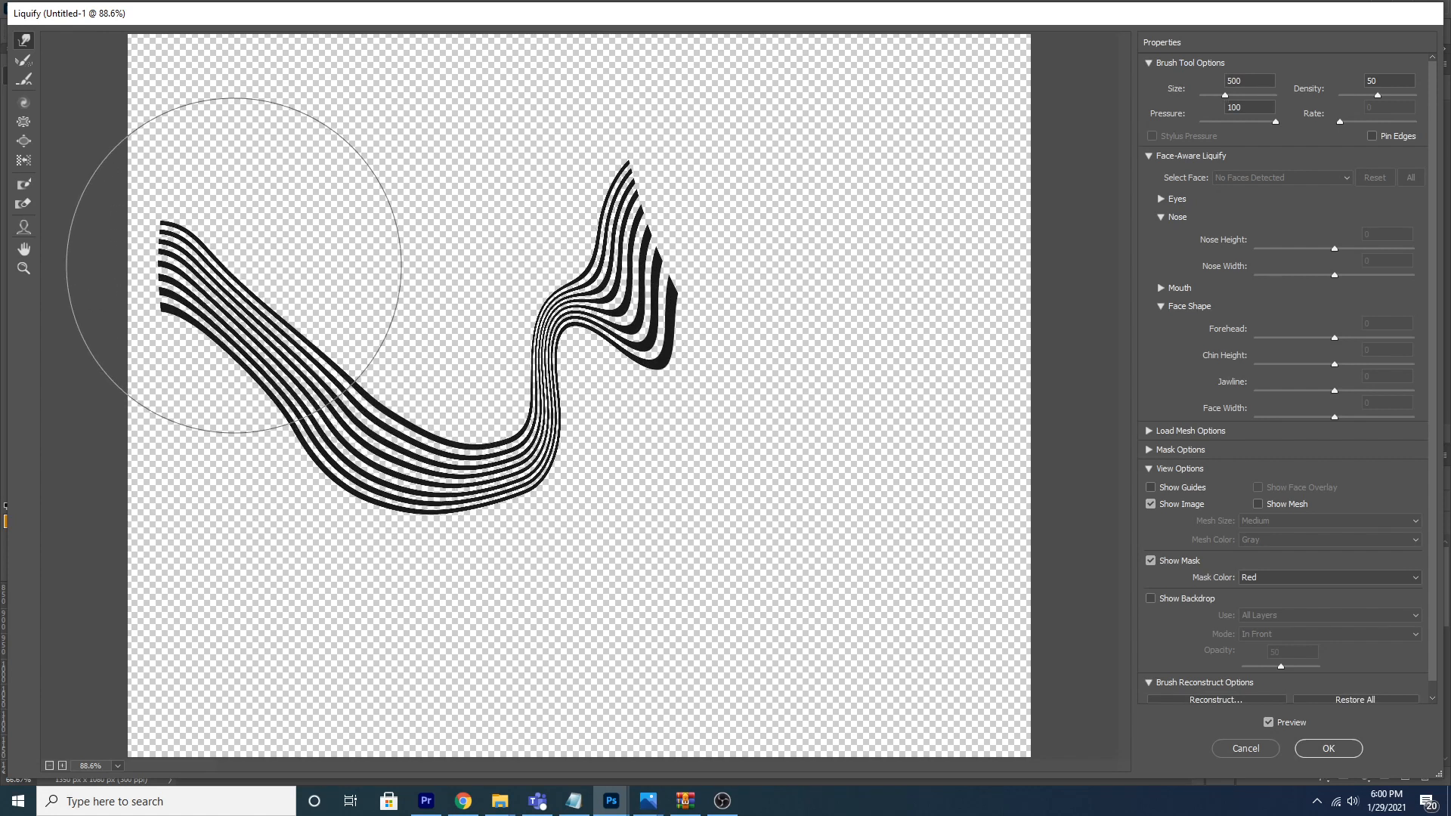
drag(724, 295, 745, 259)
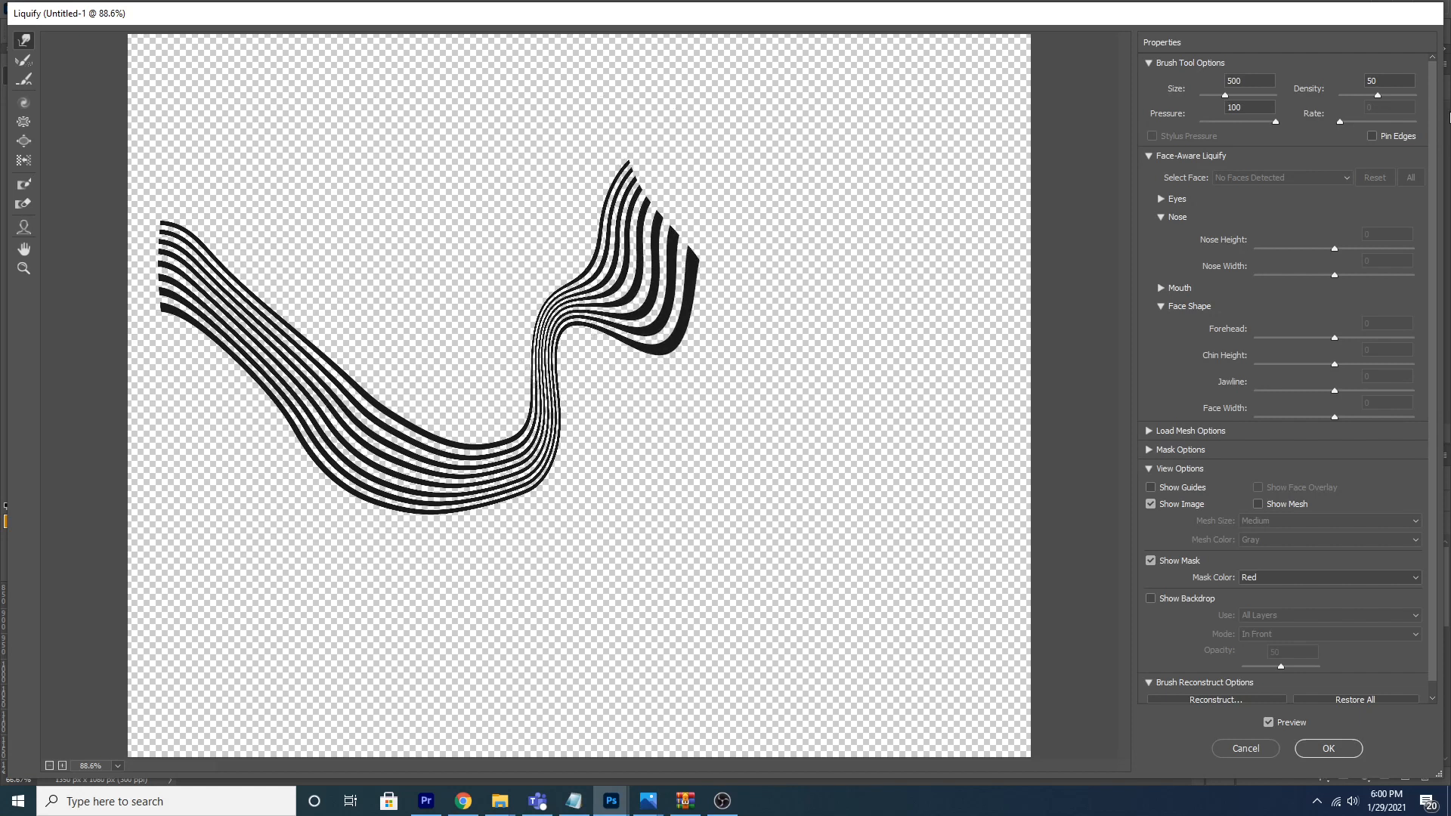
click(1328, 748)
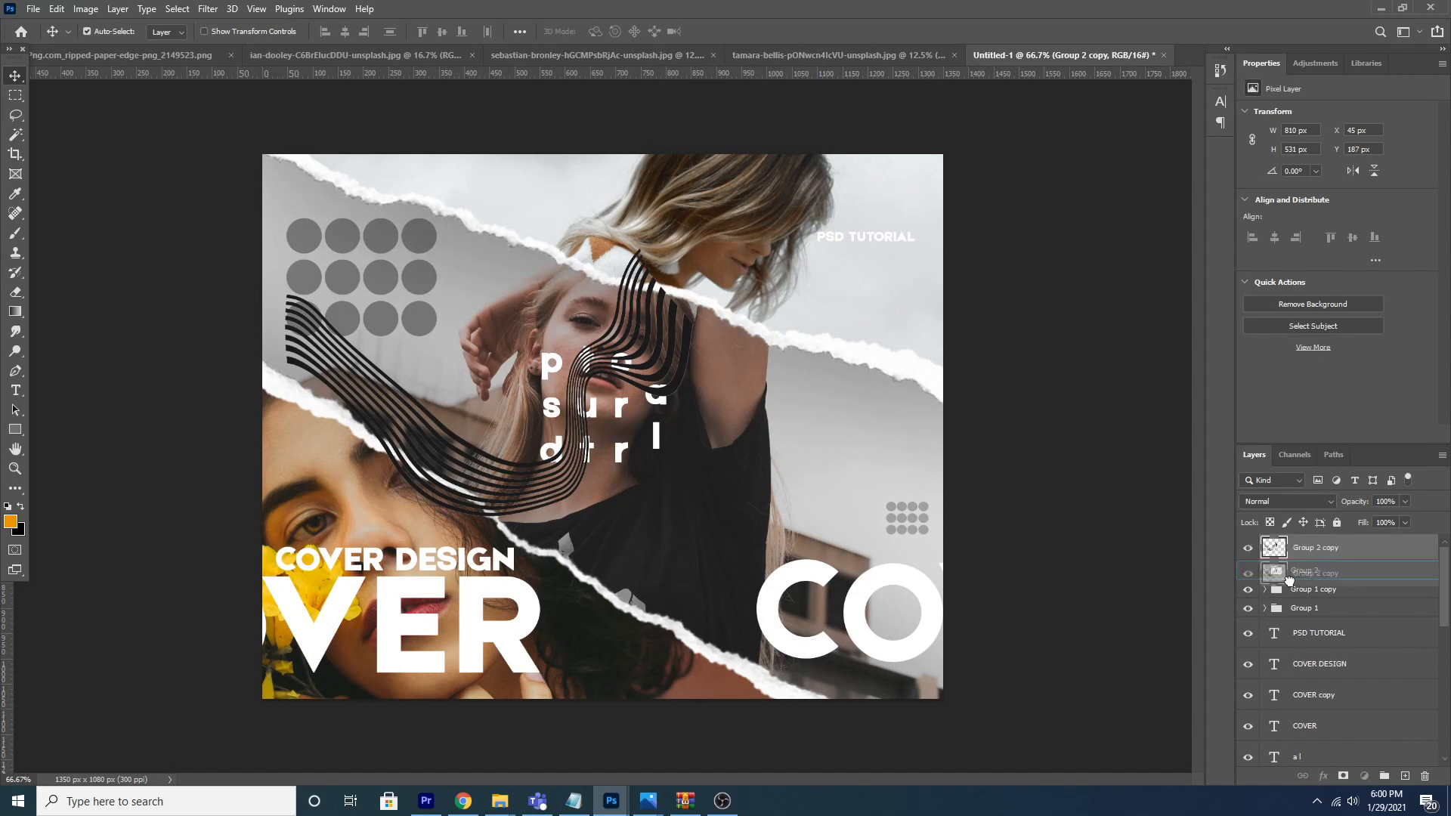
Step: Place the wave layer between Layer 1 and Layer 5, and reposition it over the canvas's upper-left area
scroll(1320, 606, down, 5)
drag(1334, 801, 1330, 680)
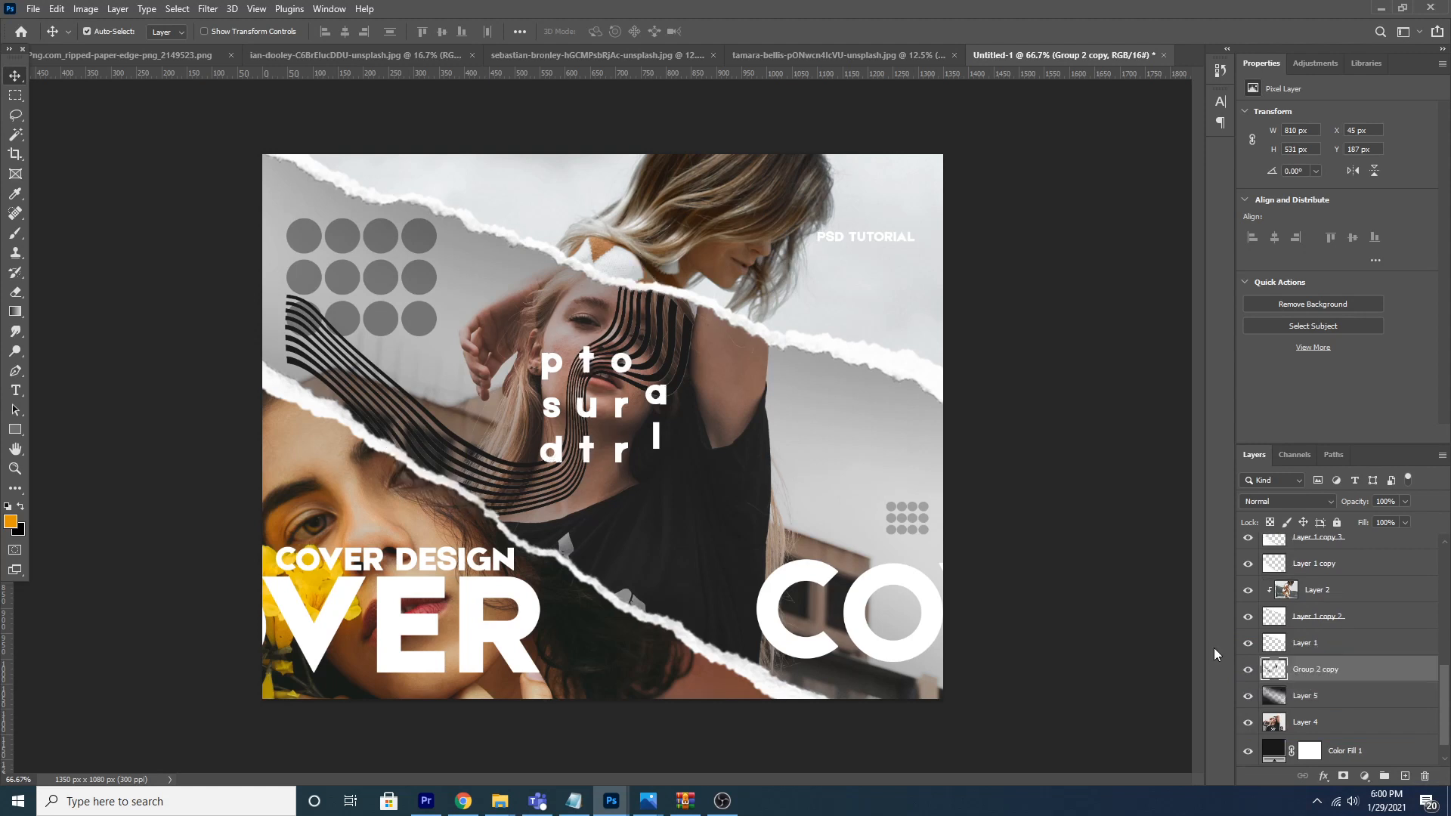
key(ctrl+t)
drag(601, 429, 506, 349)
key(Return)
Step: Apply a Color Overlay to the wave layer using the grey #555555
click(1324, 776)
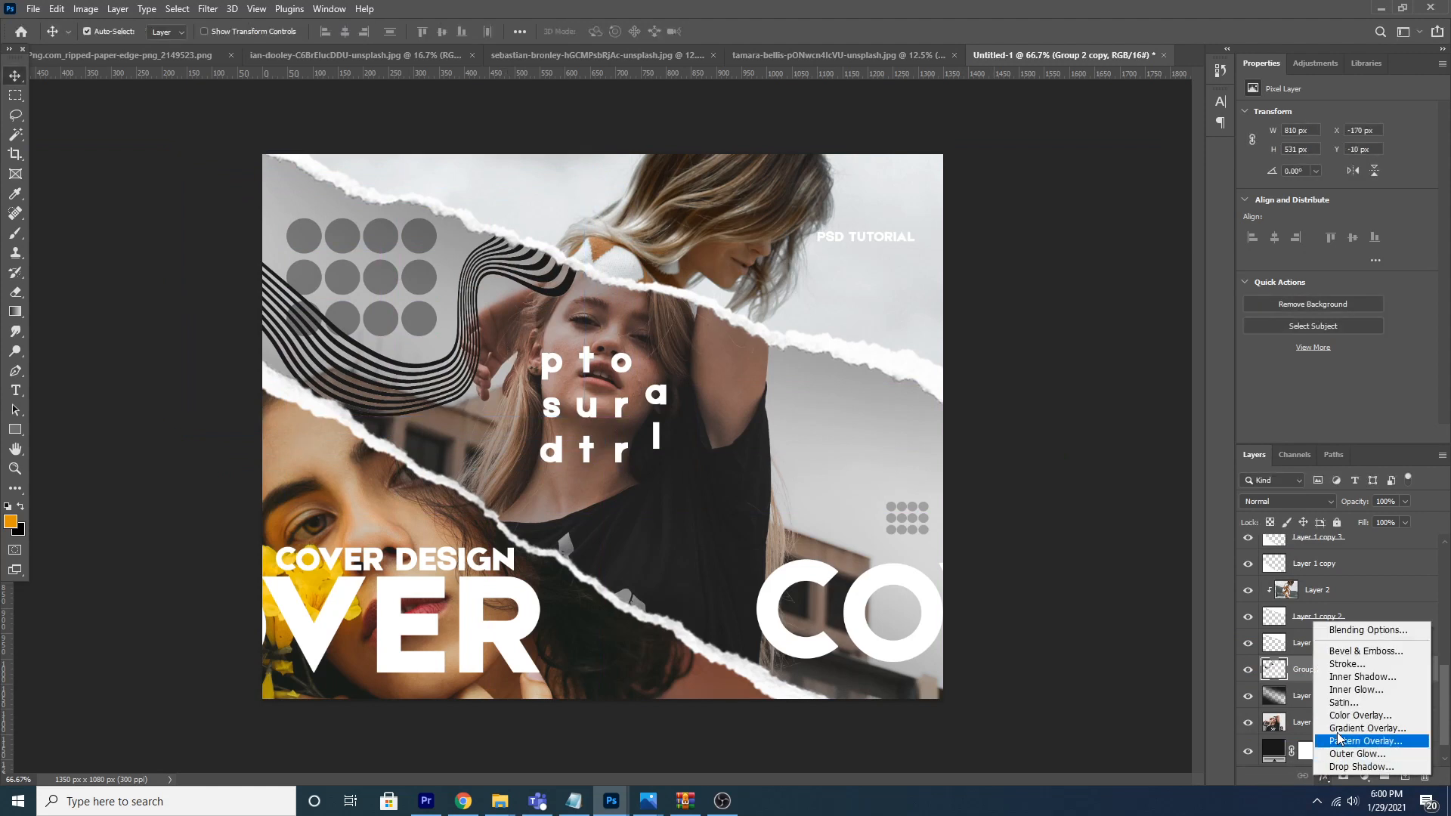
click(1332, 714)
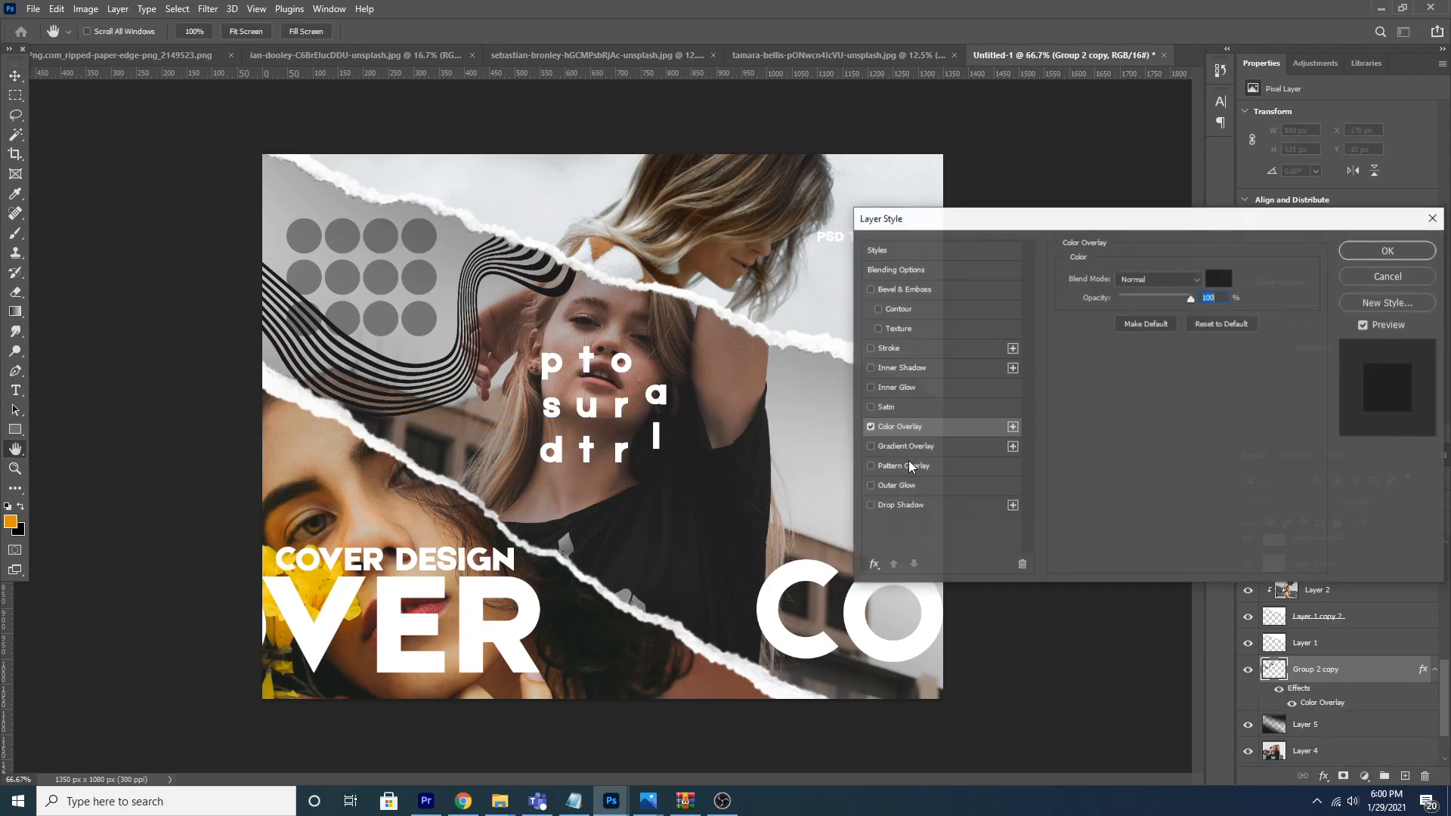
click(1219, 283)
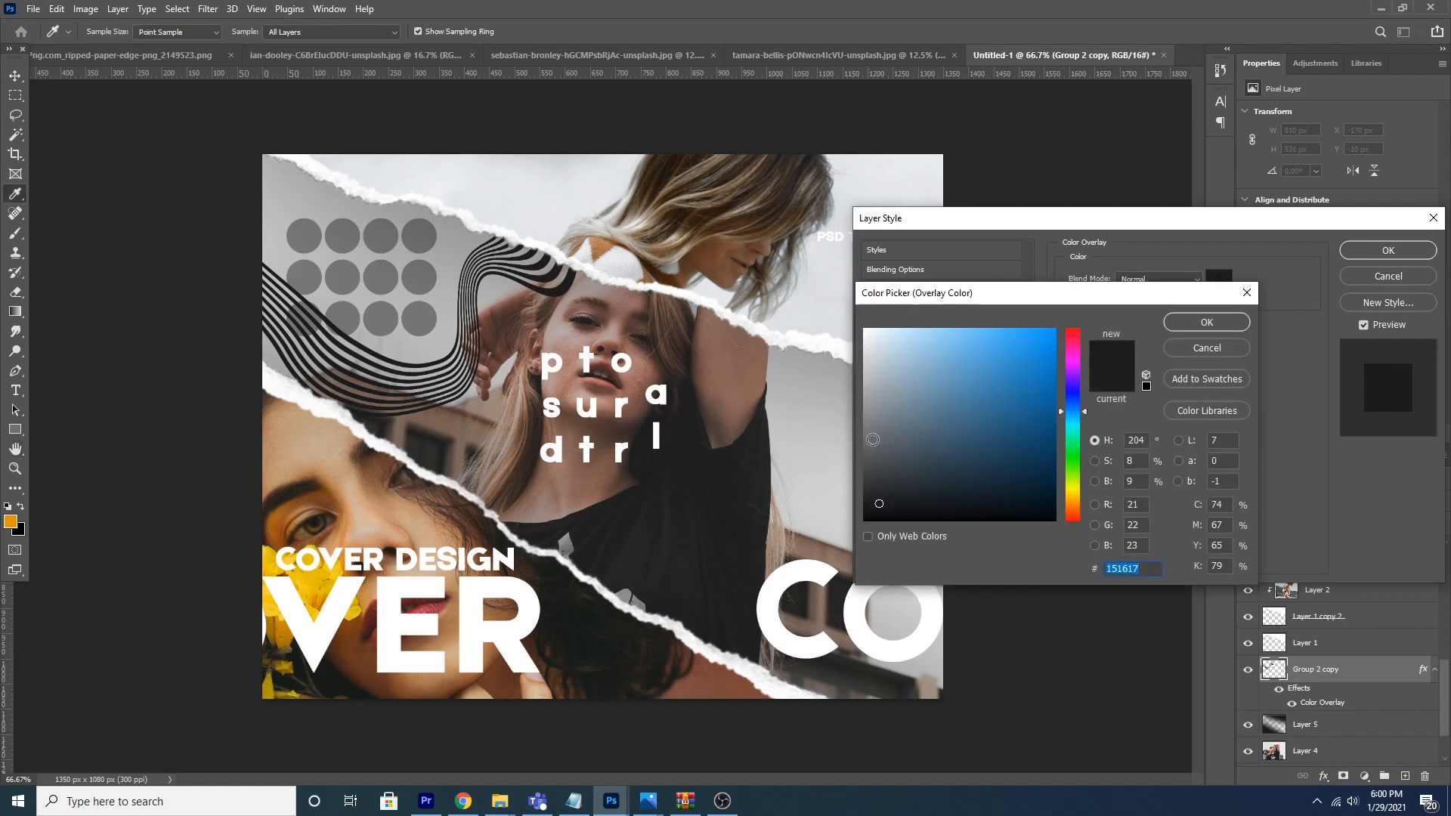
click(866, 448)
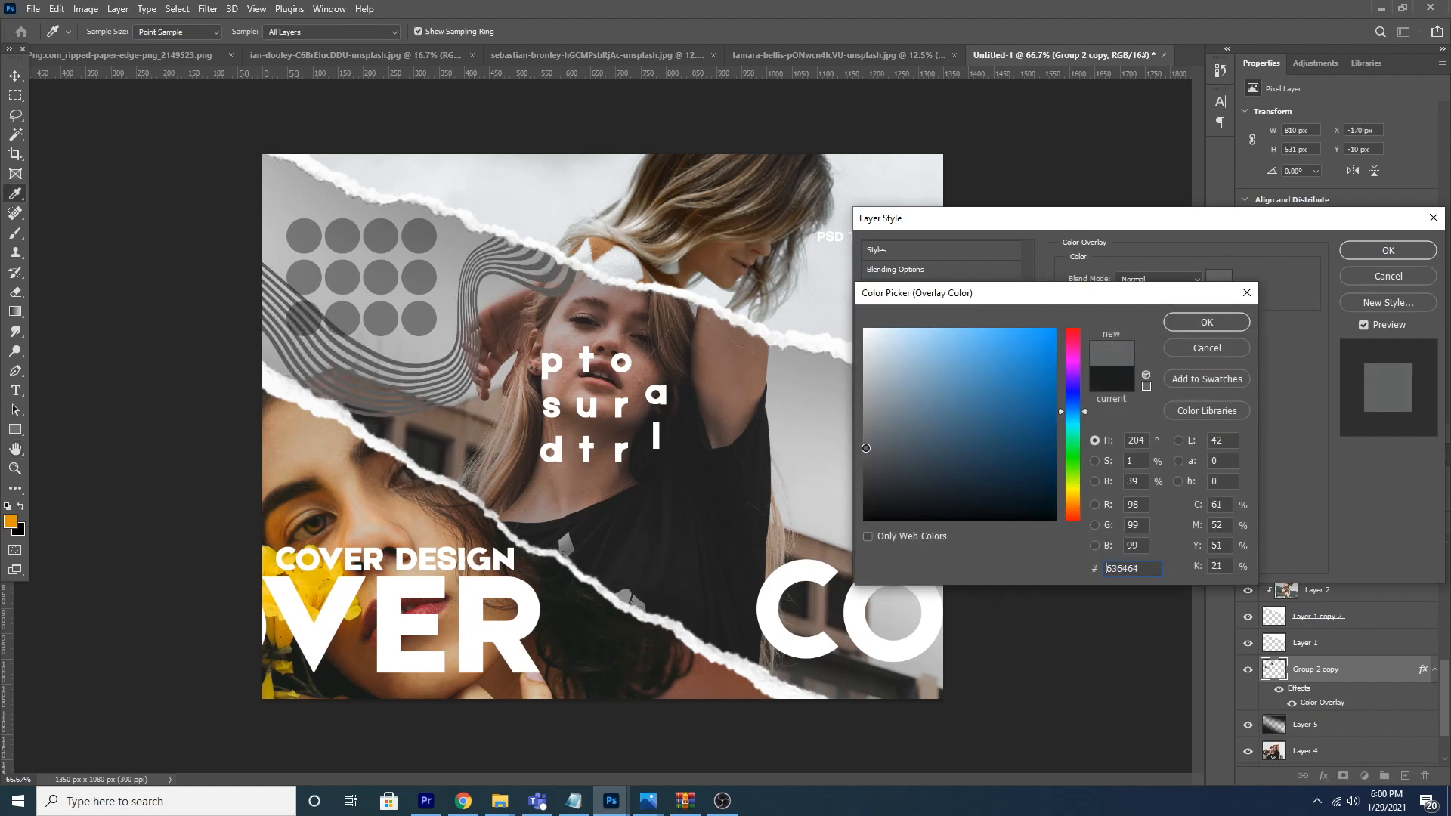
drag(866, 448, 864, 458)
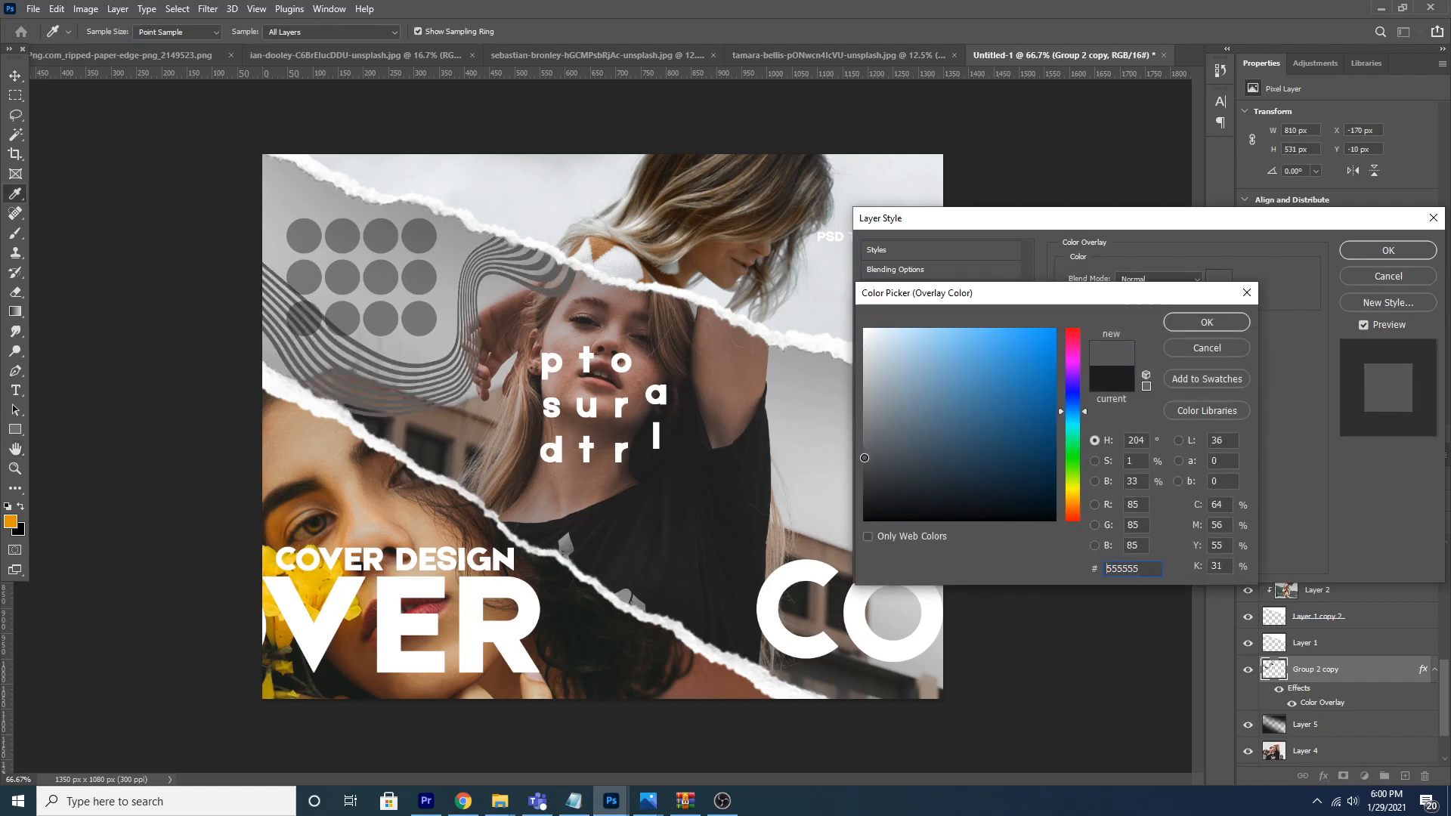
click(1207, 321)
click(1388, 250)
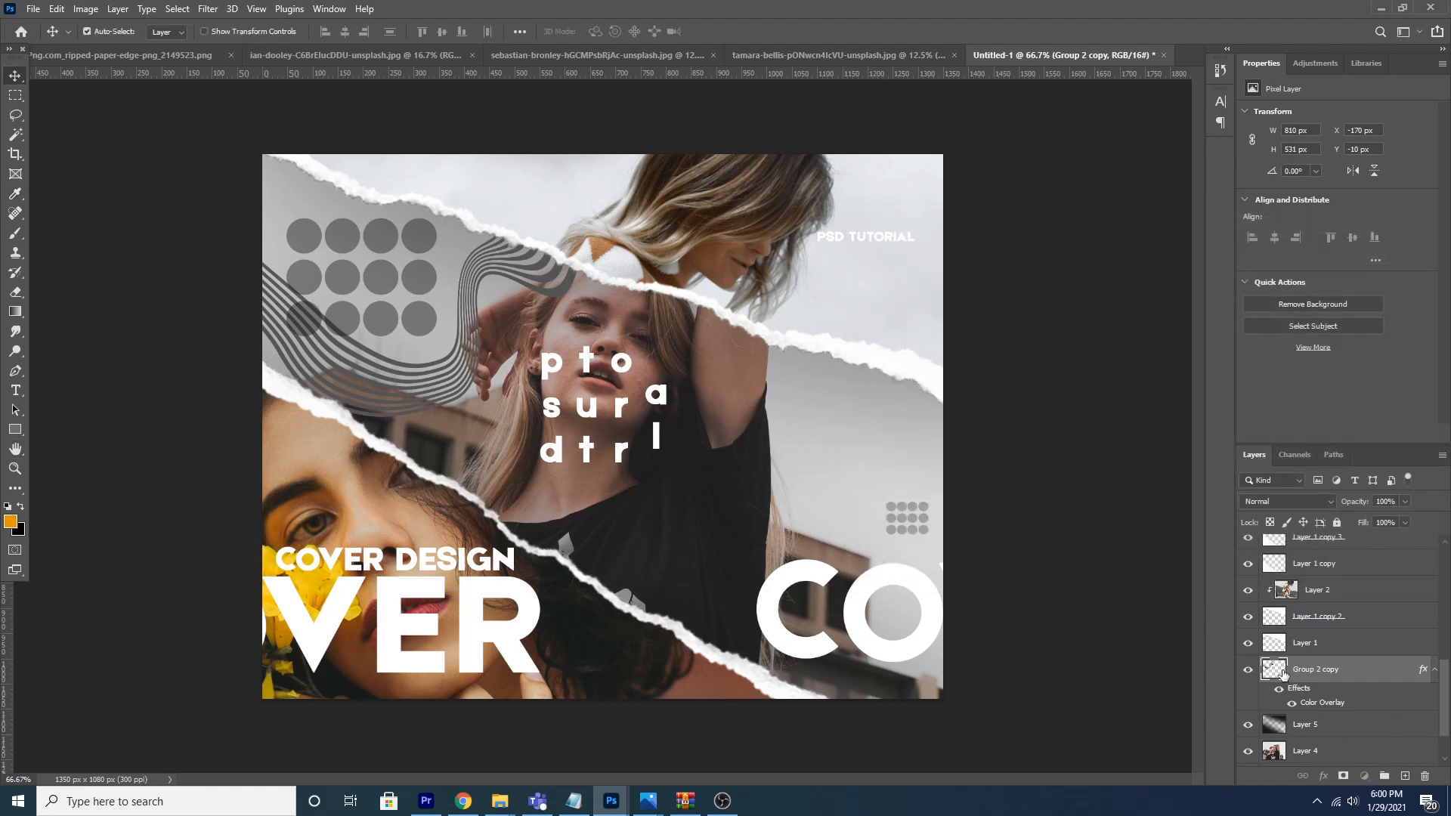
Step: Duplicate the wave and transform the copy so it curves across the right side of the middle photo
key(ctrl+j)
key(ctrl+t)
drag(667, 130, 370, 484)
drag(476, 329, 978, 395)
drag(1161, 331, 1160, 265)
drag(1089, 332, 929, 533)
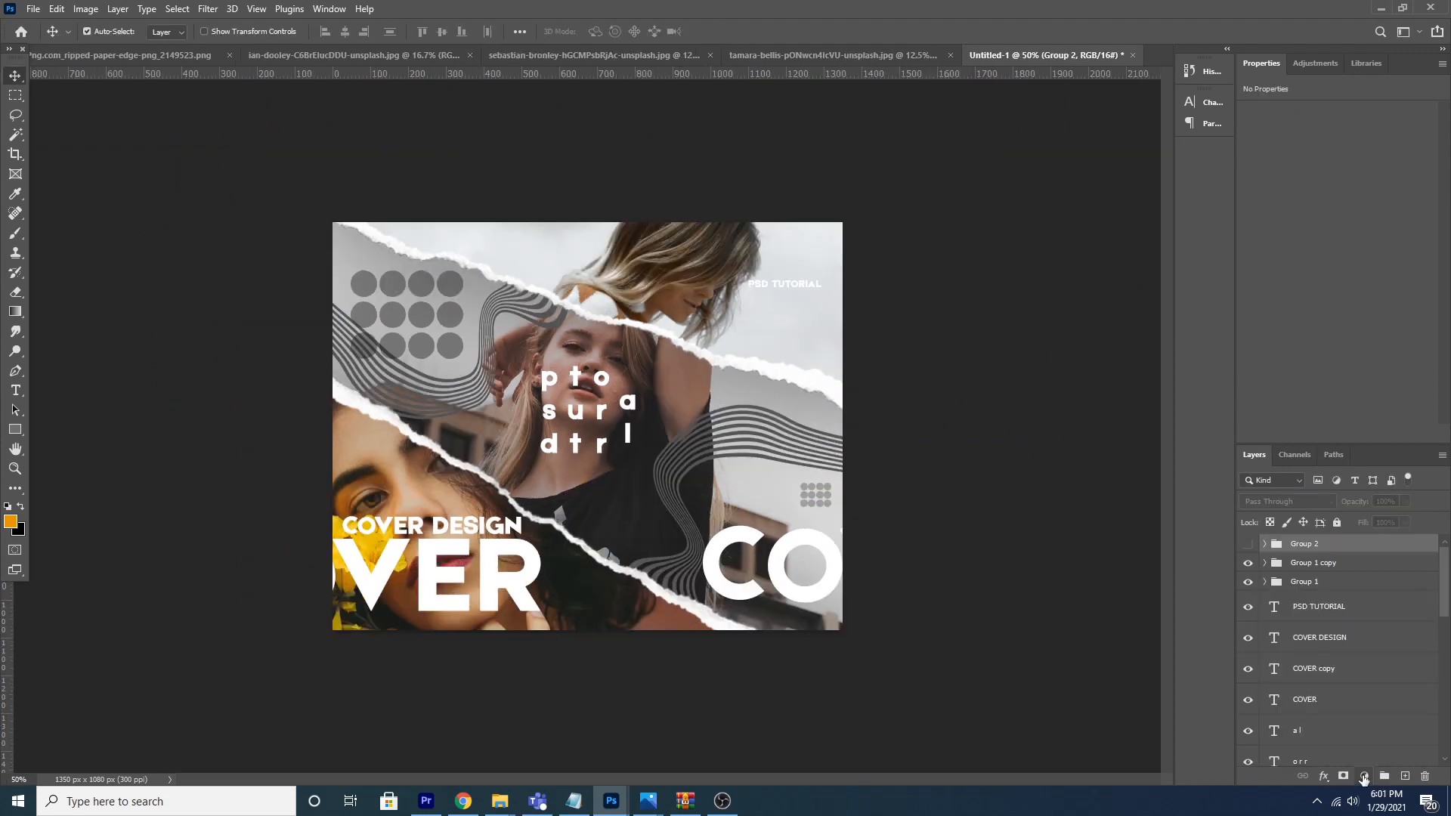
Step: Add a Hue/Saturation adjustment layer above all layers with saturation at -100
click(1365, 776)
click(1368, 631)
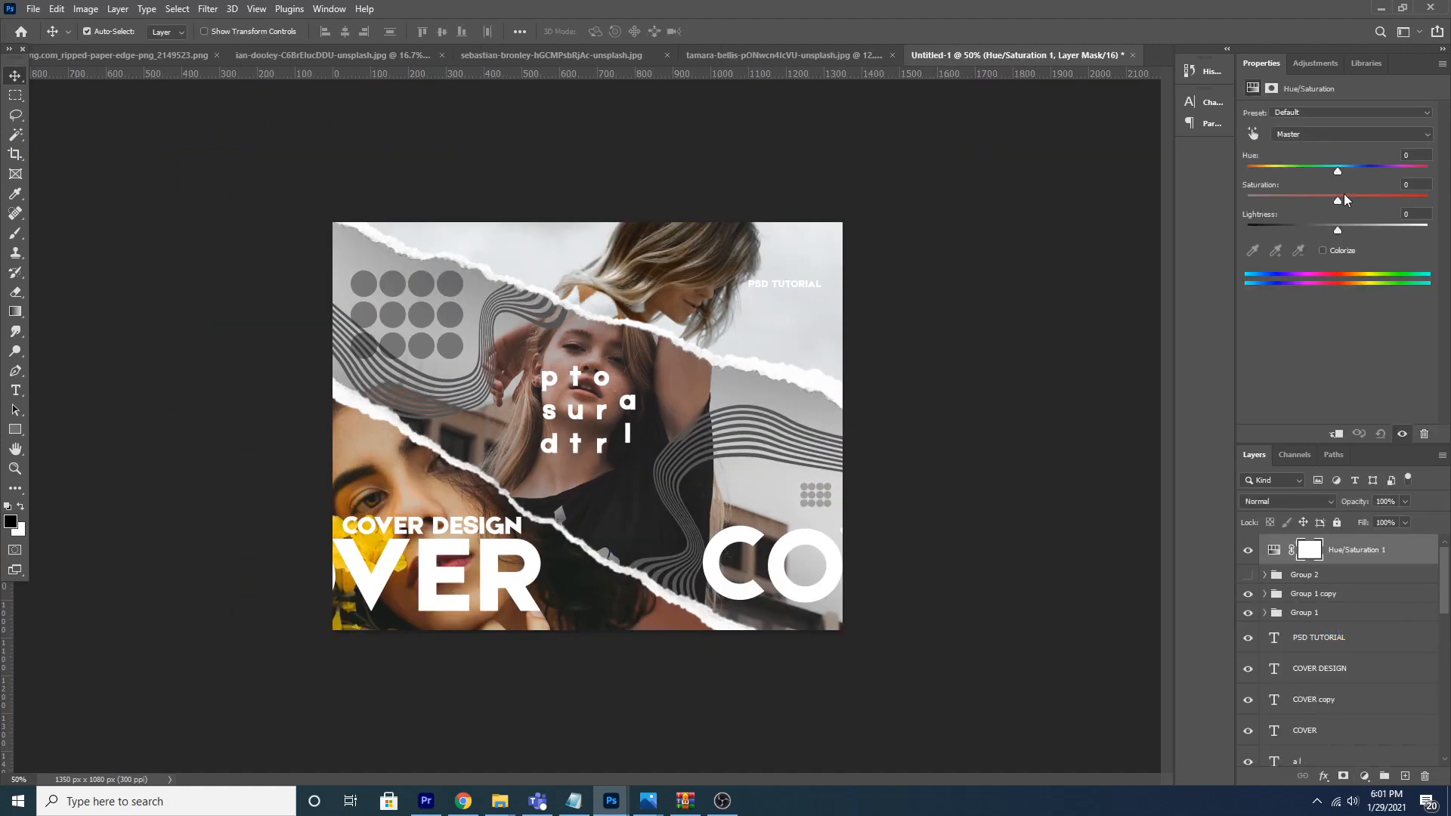
drag(1286, 198, 1237, 202)
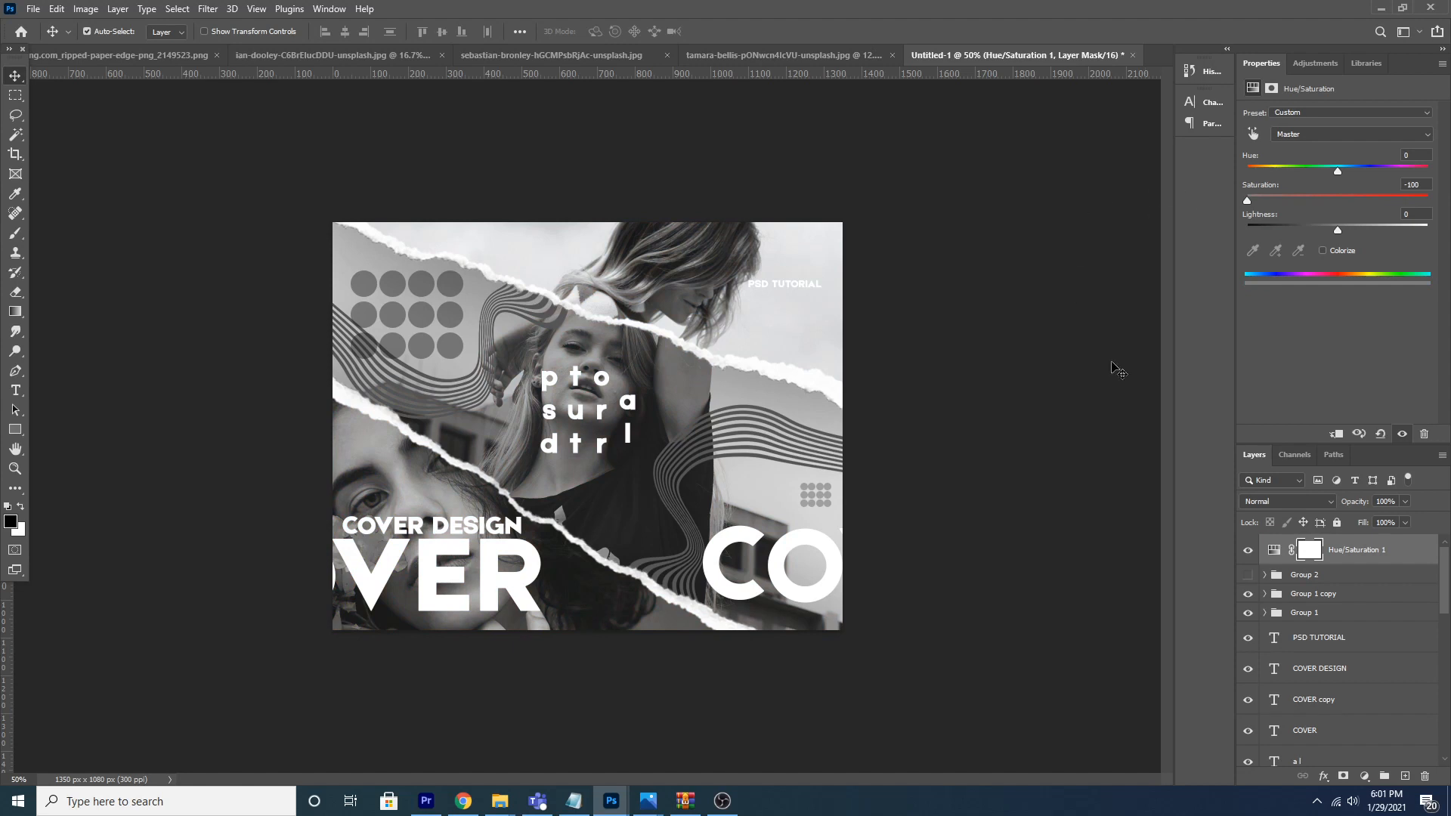
Step: Add a Curves adjustment layer mapping input 158 to output 127, and slightly adjust the curve's shadow end
click(1364, 776)
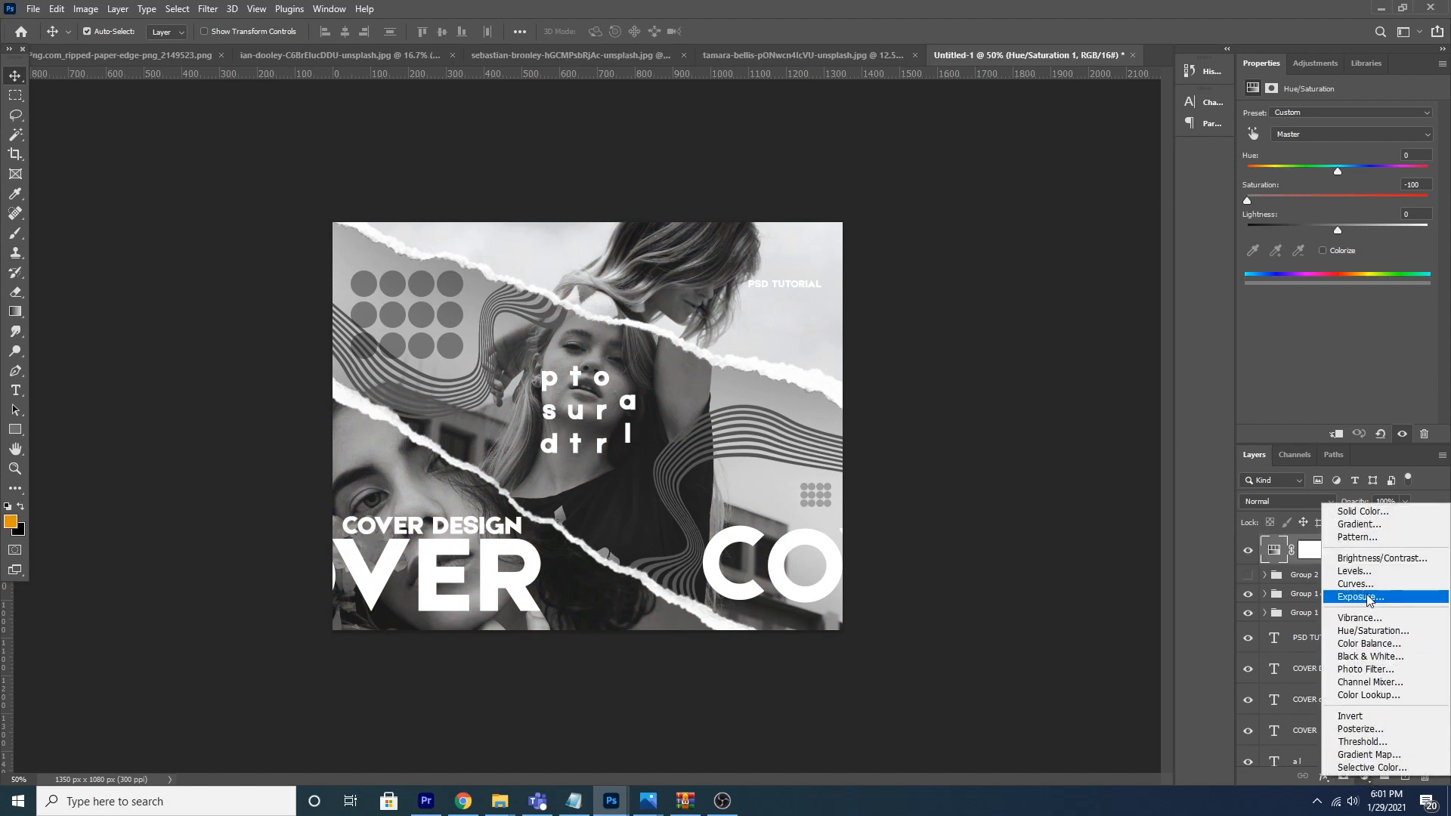
click(1357, 584)
drag(1363, 218, 1369, 223)
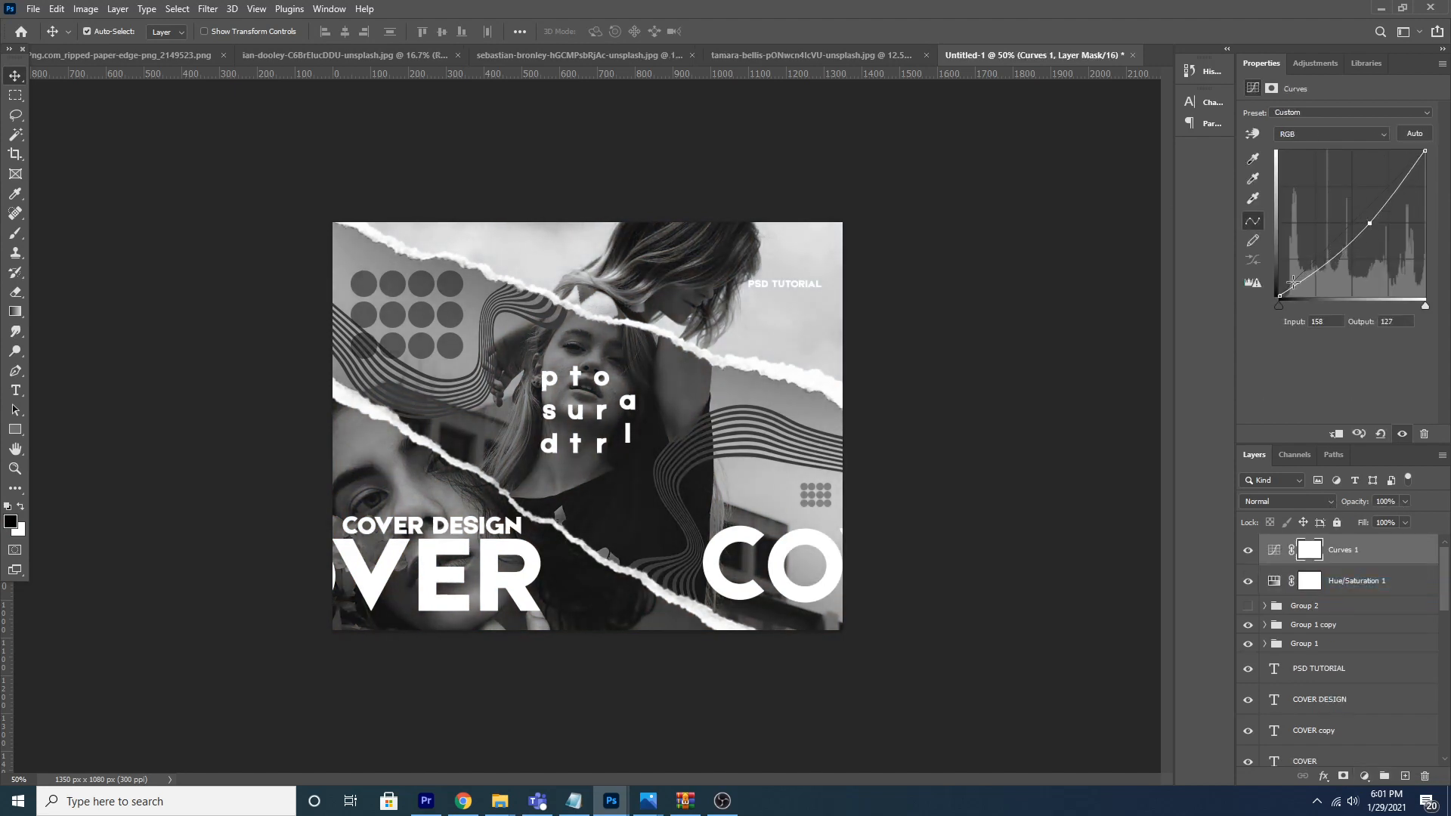
drag(1280, 294, 1278, 290)
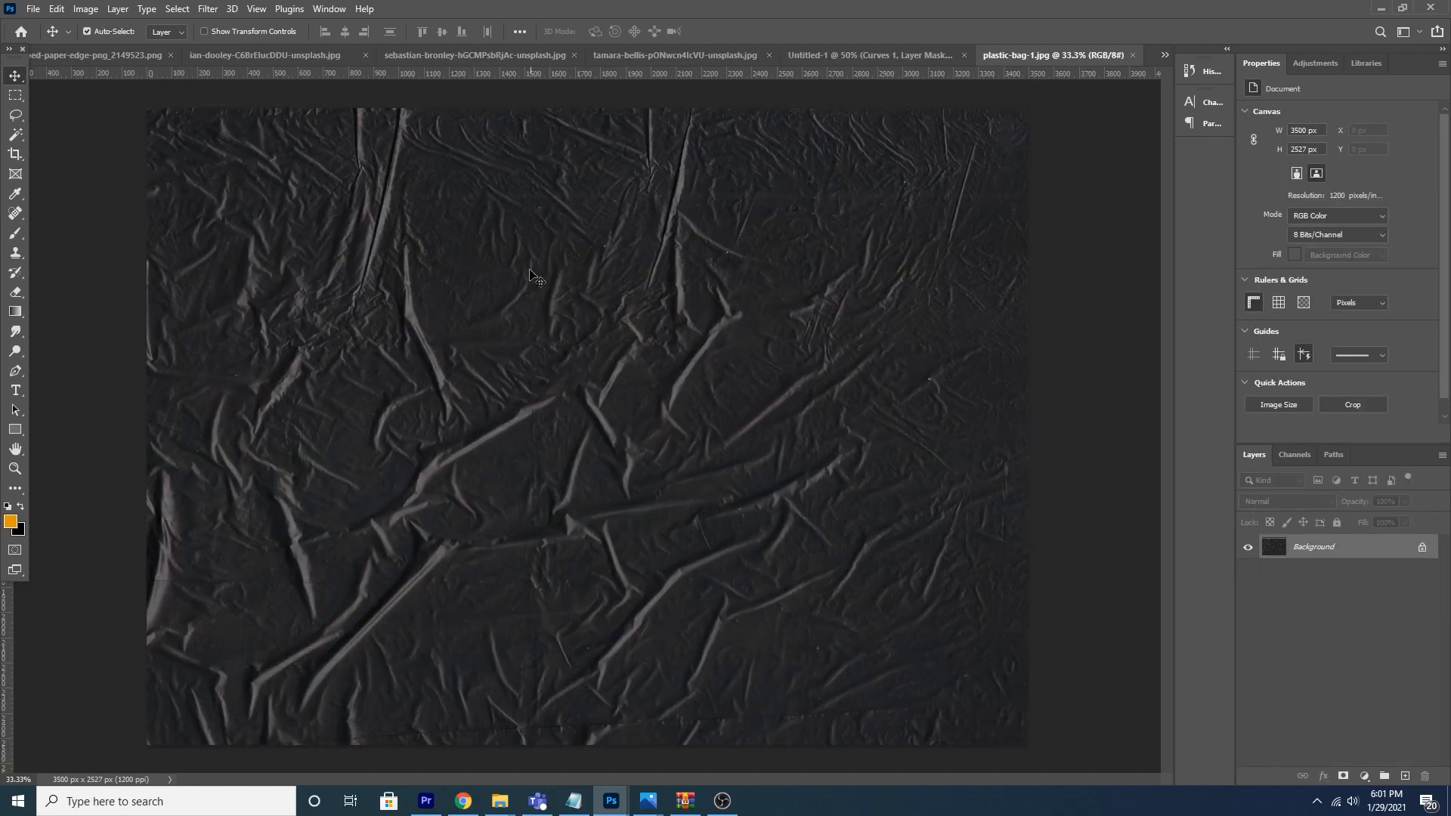
Step: Bring the plastic-bag-1.jpg texture into the collage document above all layers and set its blend mode to Screen
click(667, 57)
drag(810, 61, 644, 434)
click(708, 308)
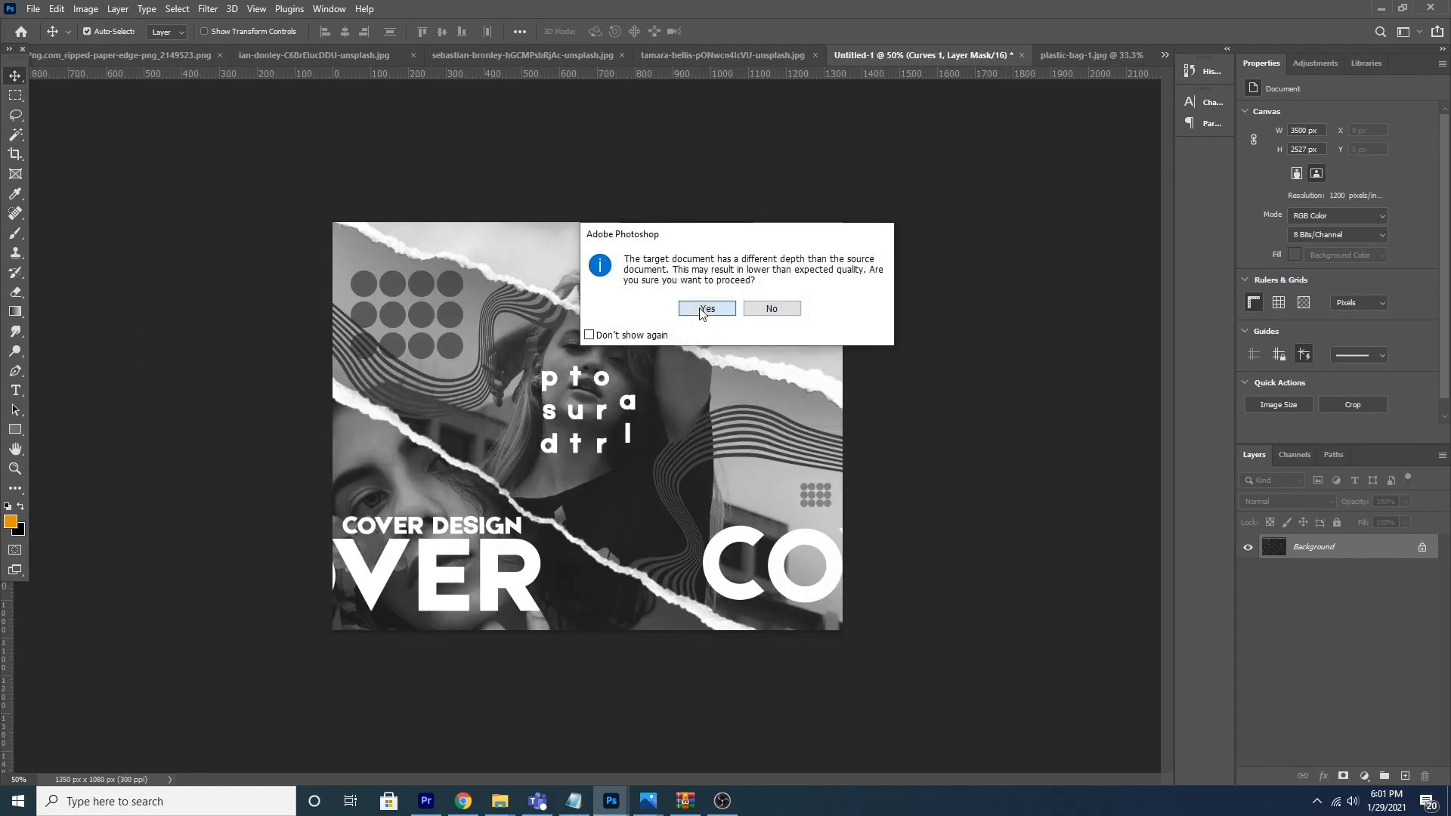
click(1277, 501)
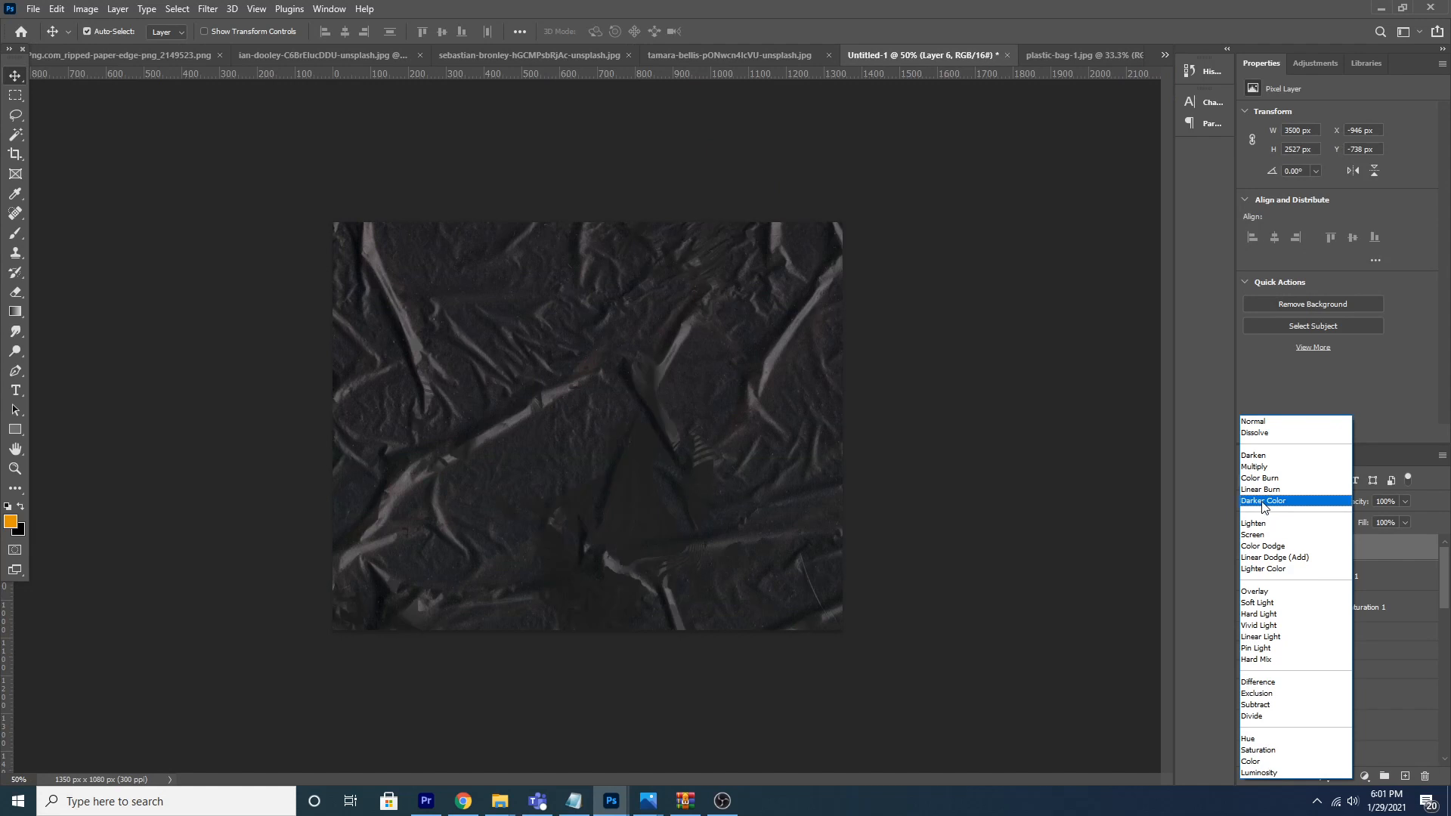
click(1253, 535)
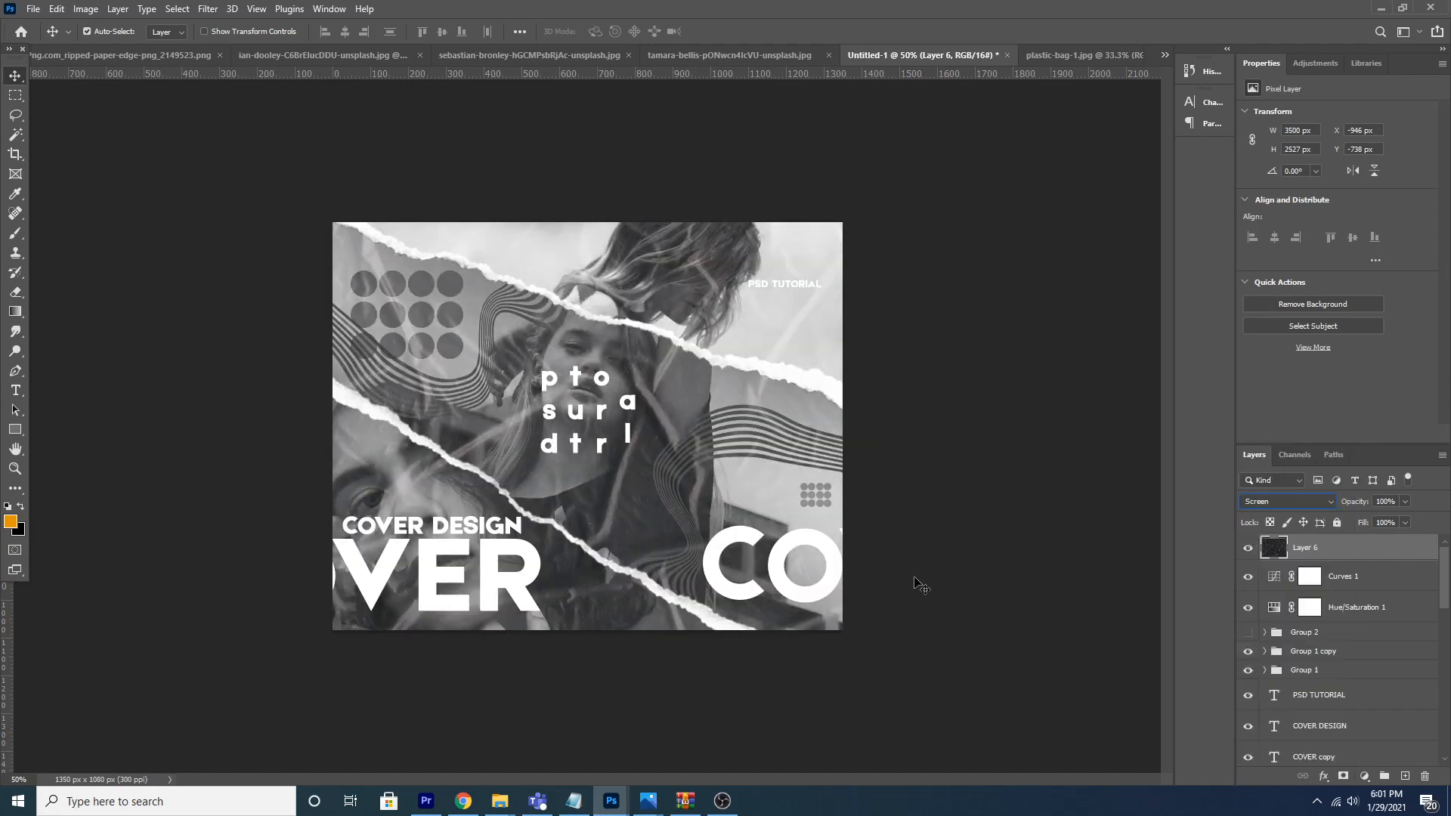
Step: Scale the plastic texture to about 1896 × 1369 px over the canvas and lower its opacity to 66%
key(ctrl+t)
key(ctrl+minus)
key(ctrl+minus)
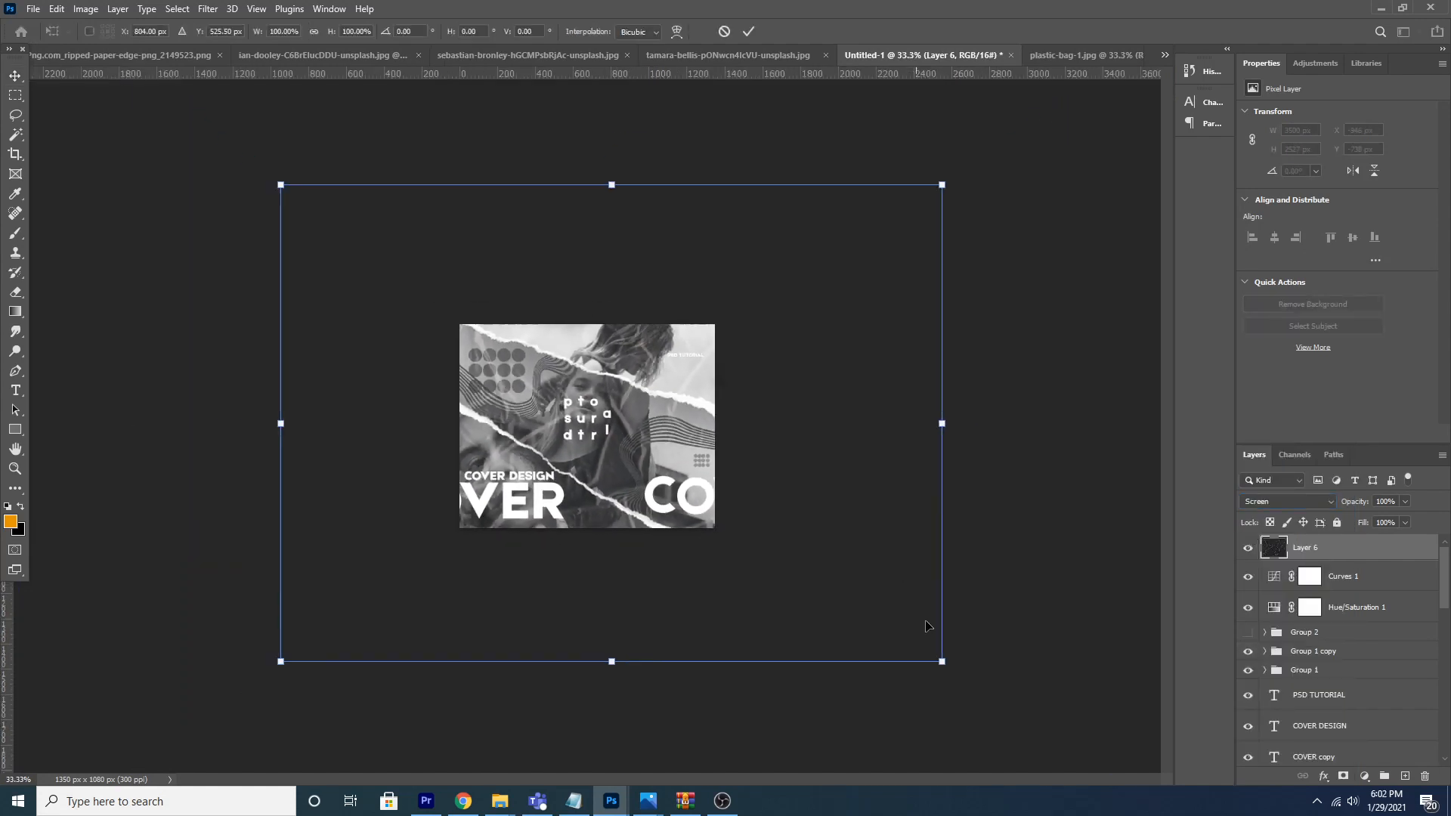
drag(826, 554, 802, 535)
key(Return)
key(ctrl+plus)
key(ctrl+plus)
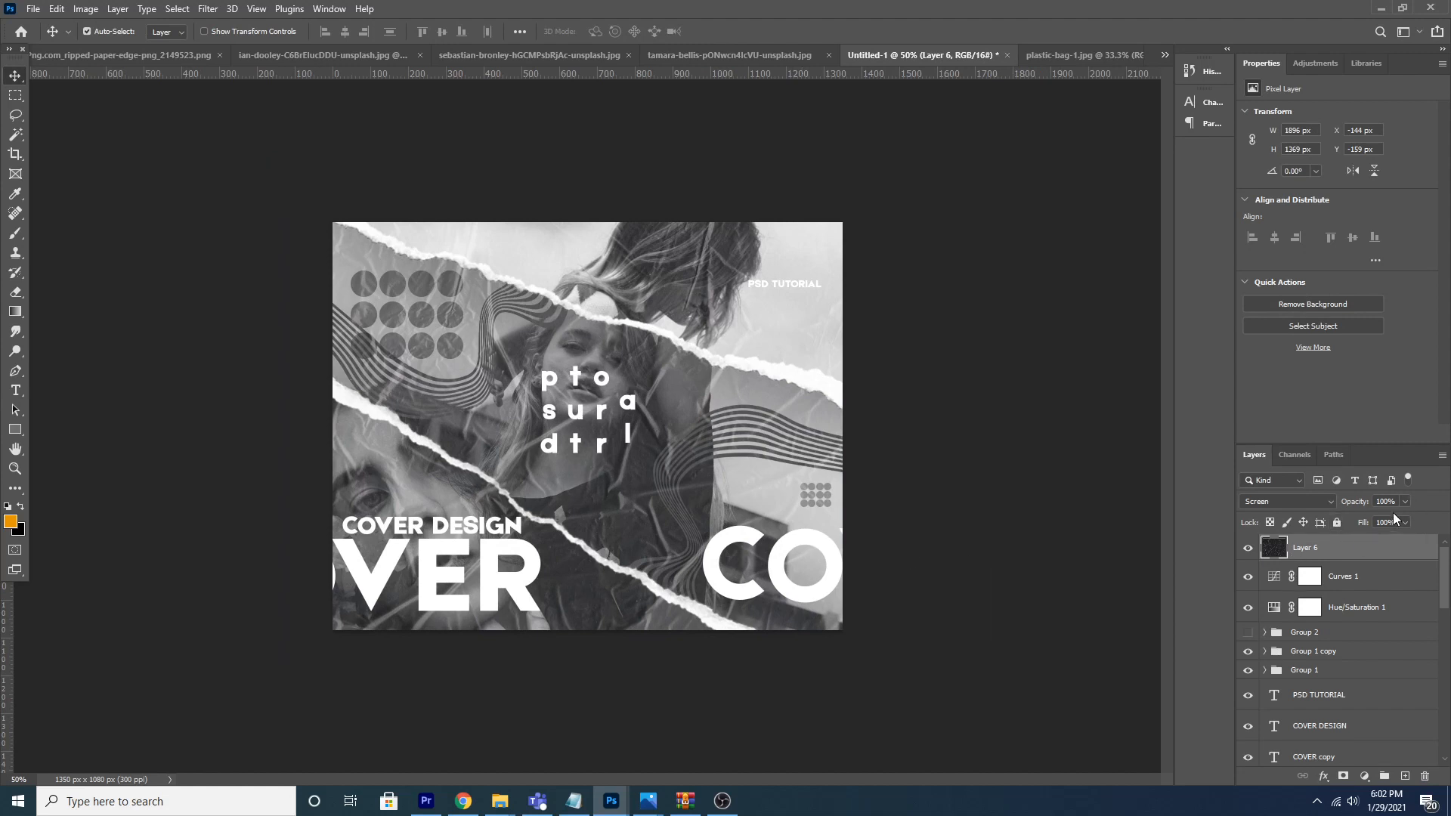
drag(1392, 520, 1380, 520)
Step: Add a Curves adjustment clipped to the plastic texture layer, slightly darkening the midtones and mapping shadow input 25 to output 7
click(1364, 776)
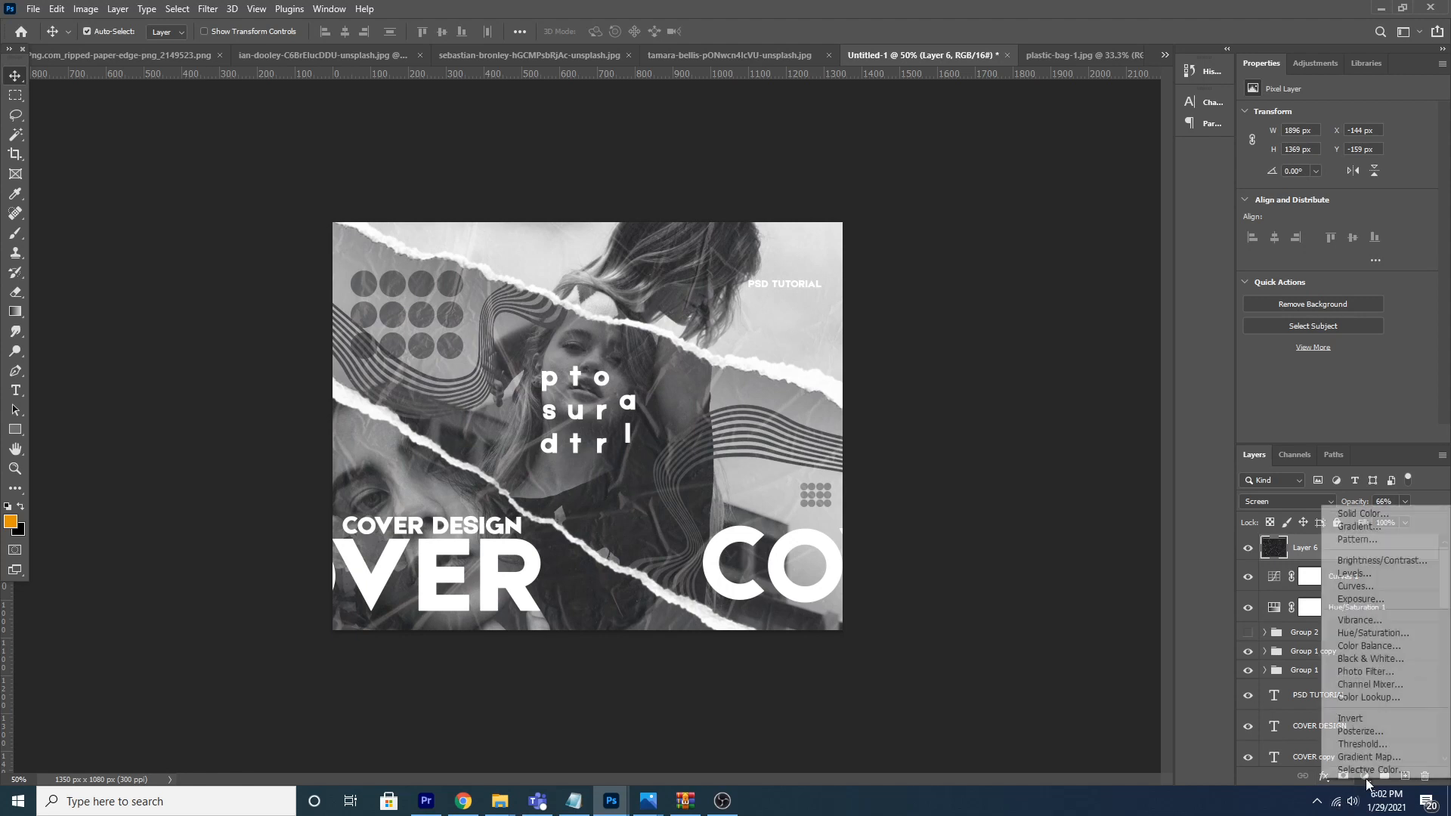
click(1355, 586)
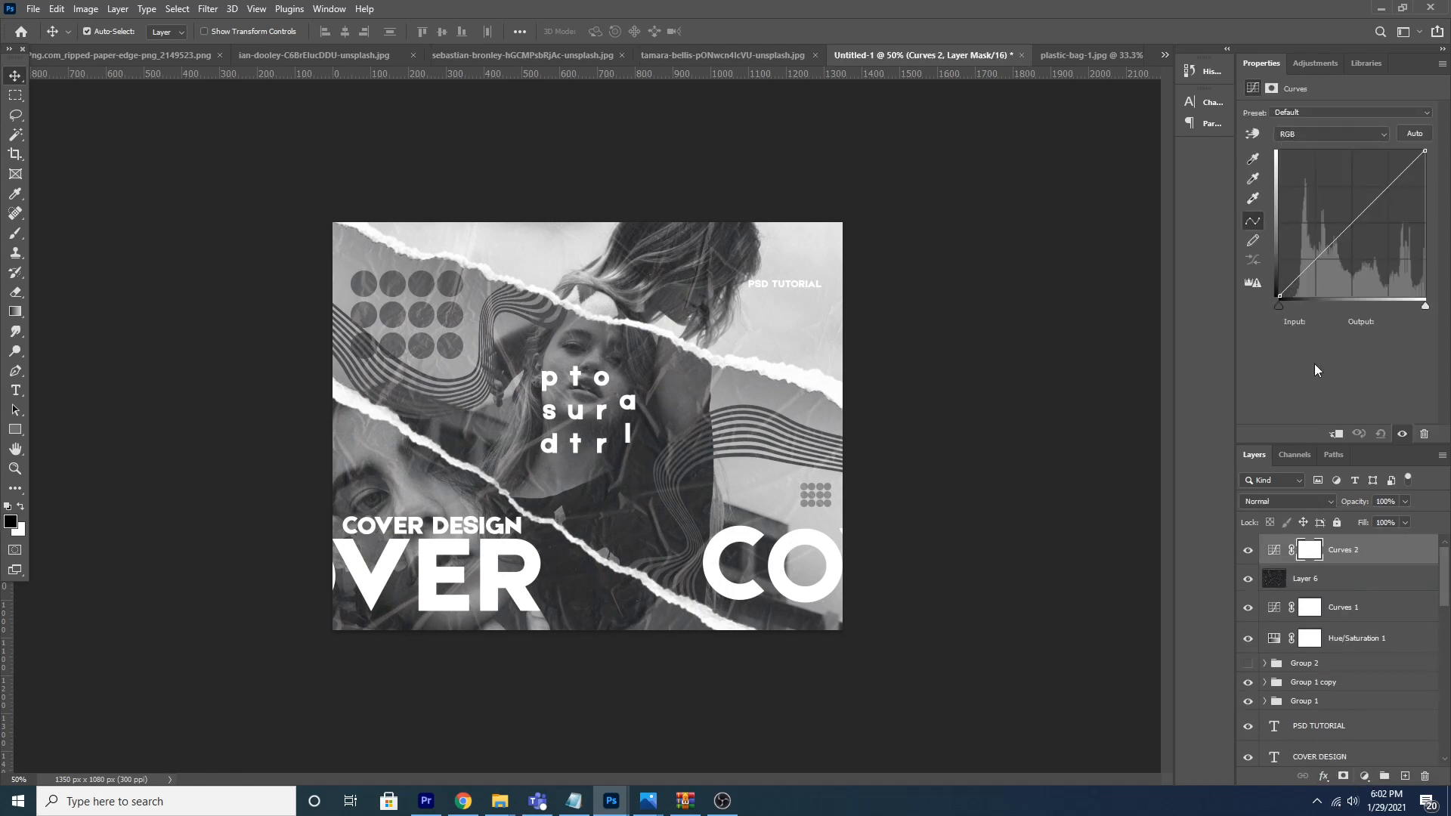
click(1337, 435)
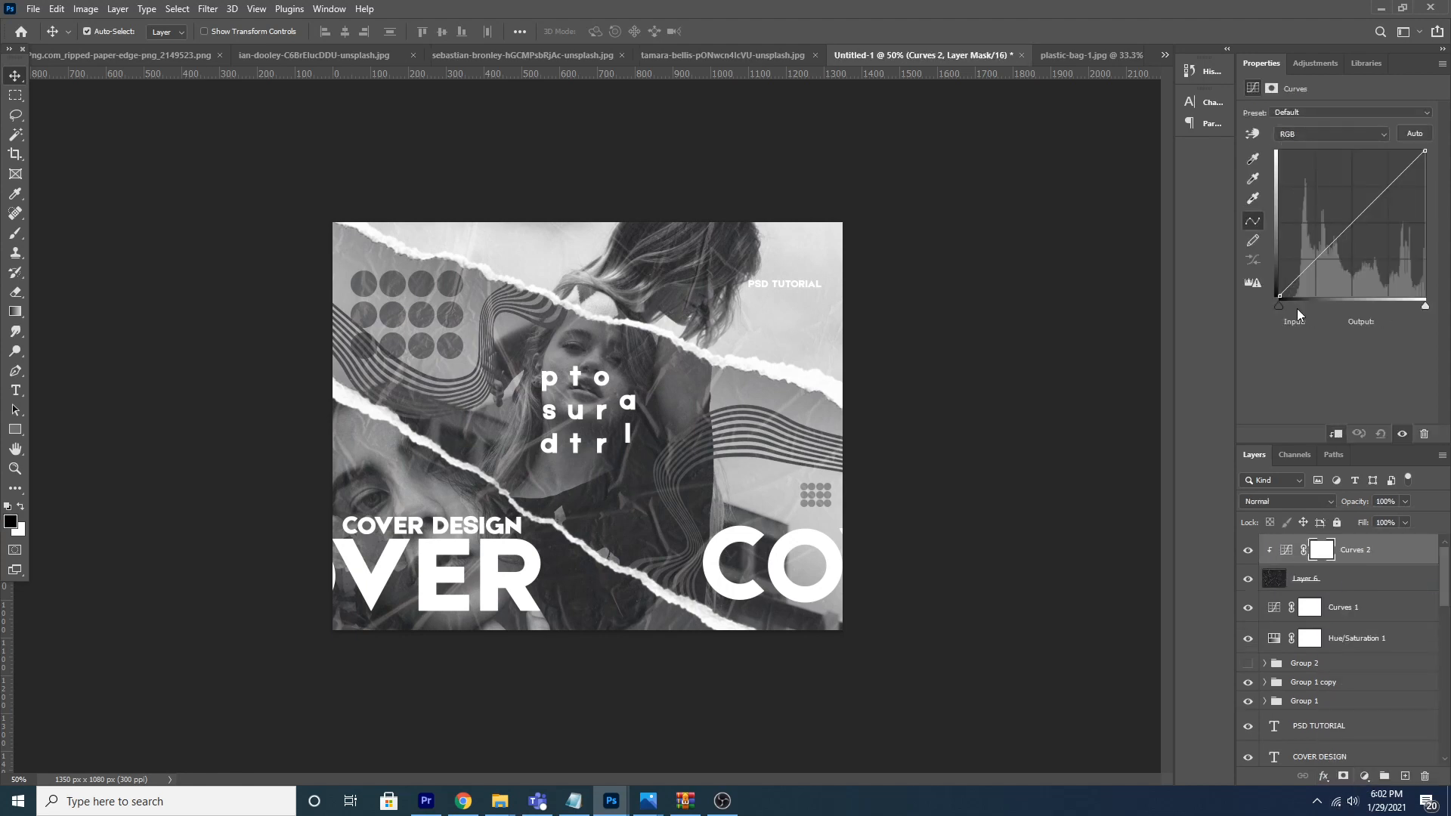
mouse_move(1338, 236)
mouse_down()
mouse_move(1364, 243)
mouse_move(1354, 236)
mouse_up()
drag(1280, 295, 1294, 291)
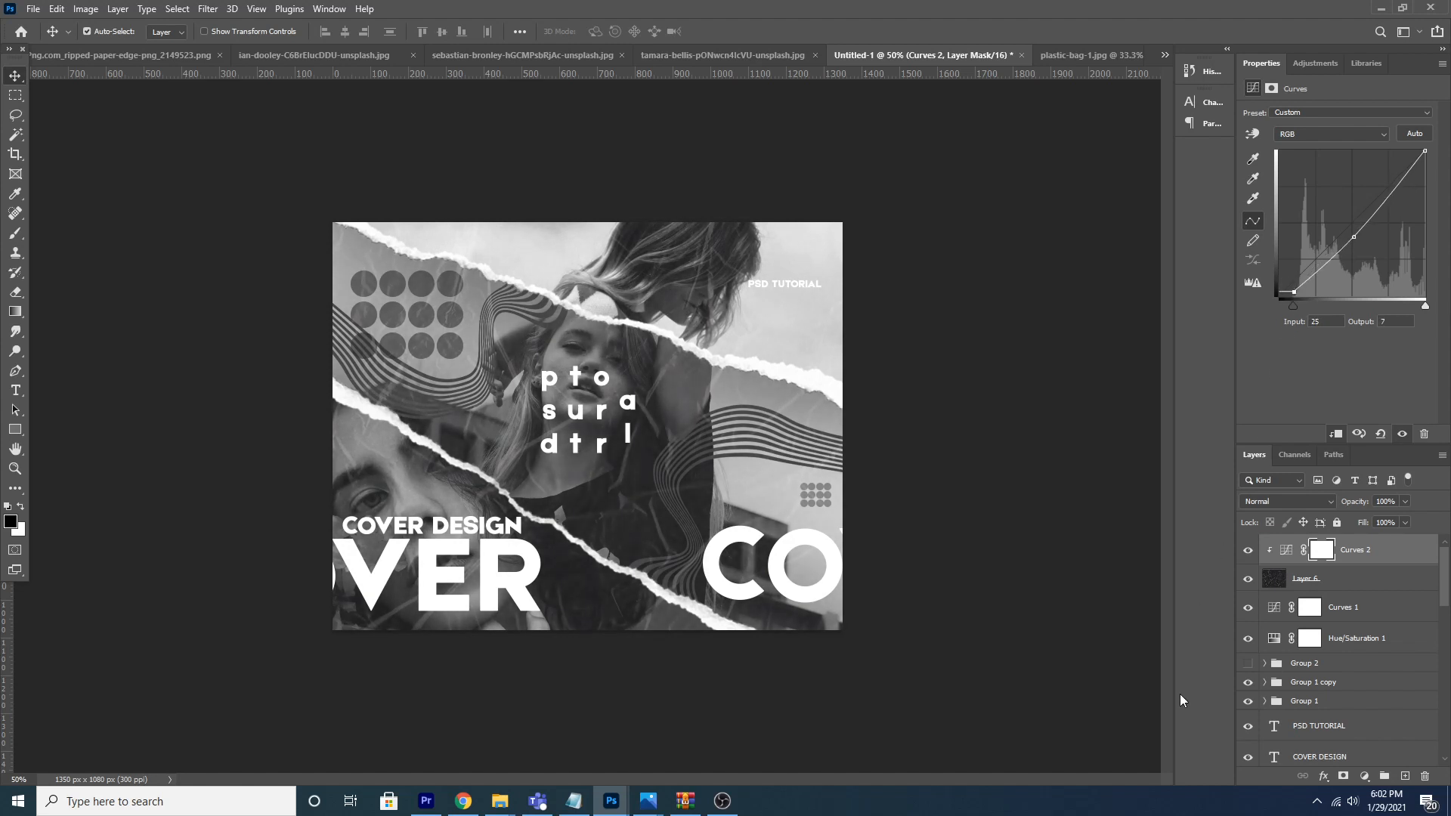
Step: Stamp all visible layers into a new layer at the top and open it in the Camera Raw Filter
click(1283, 551)
drag(1284, 552, 1286, 557)
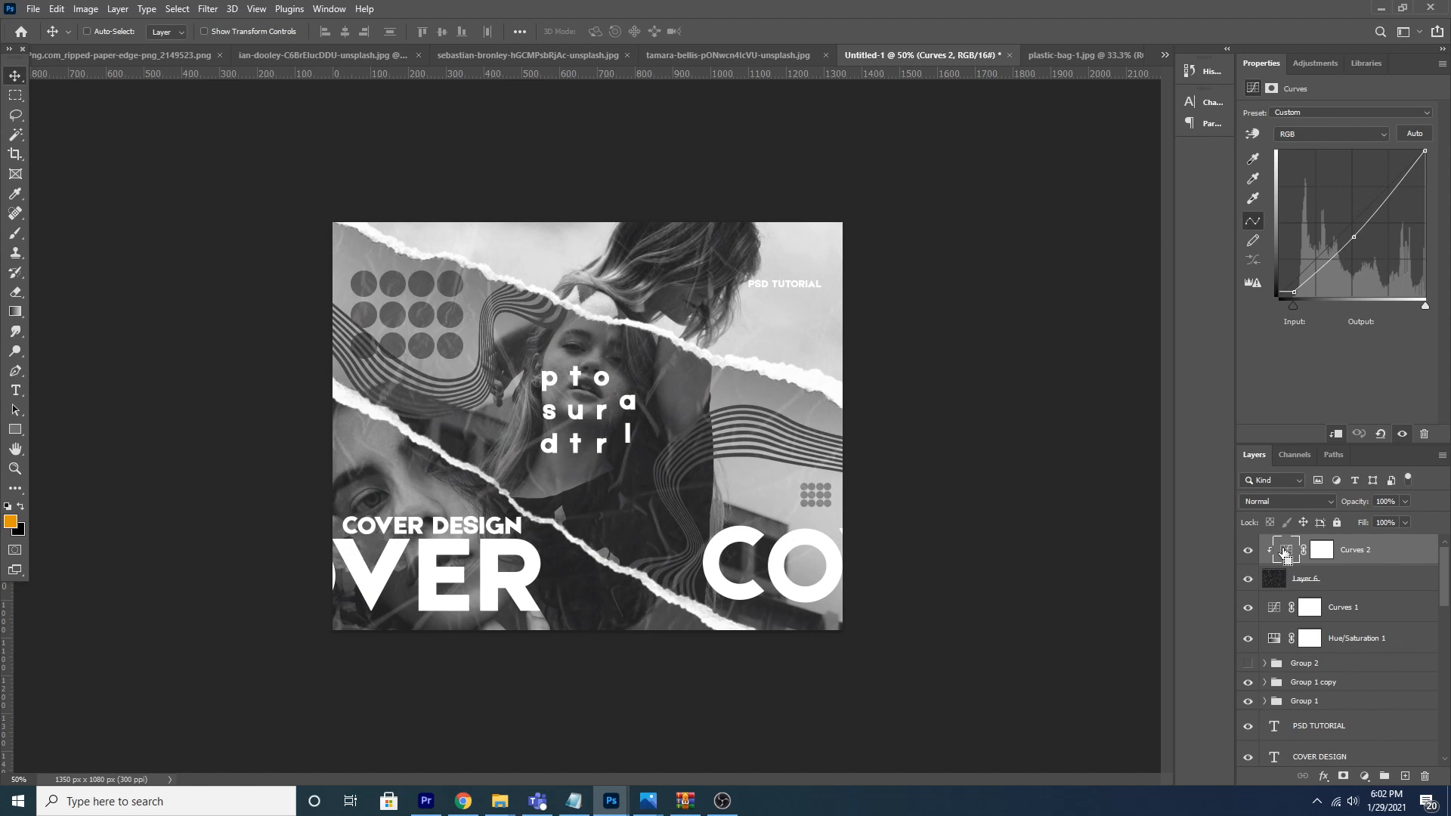
key(ctrl+shift+alt+e)
click(208, 9)
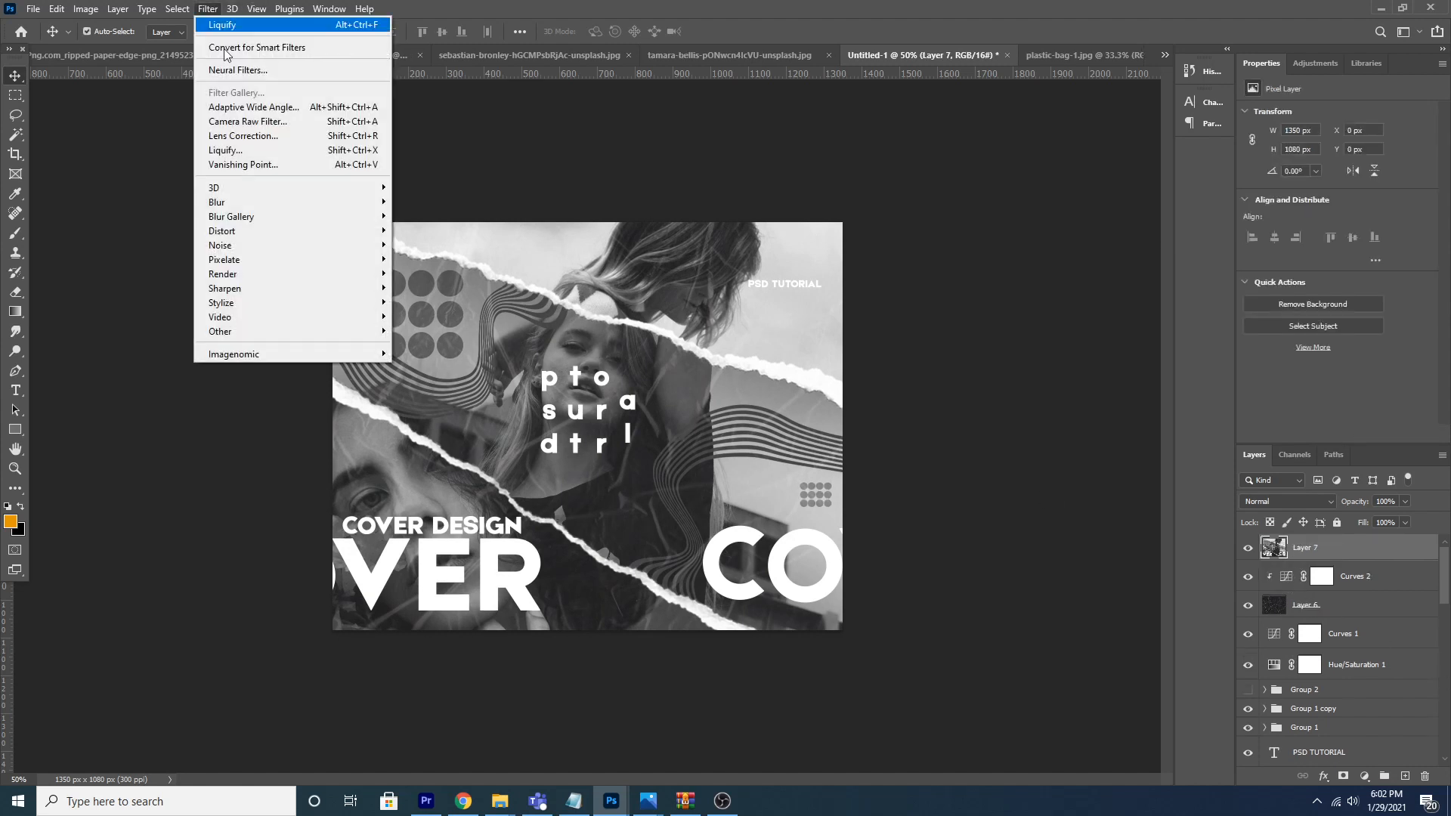
click(247, 122)
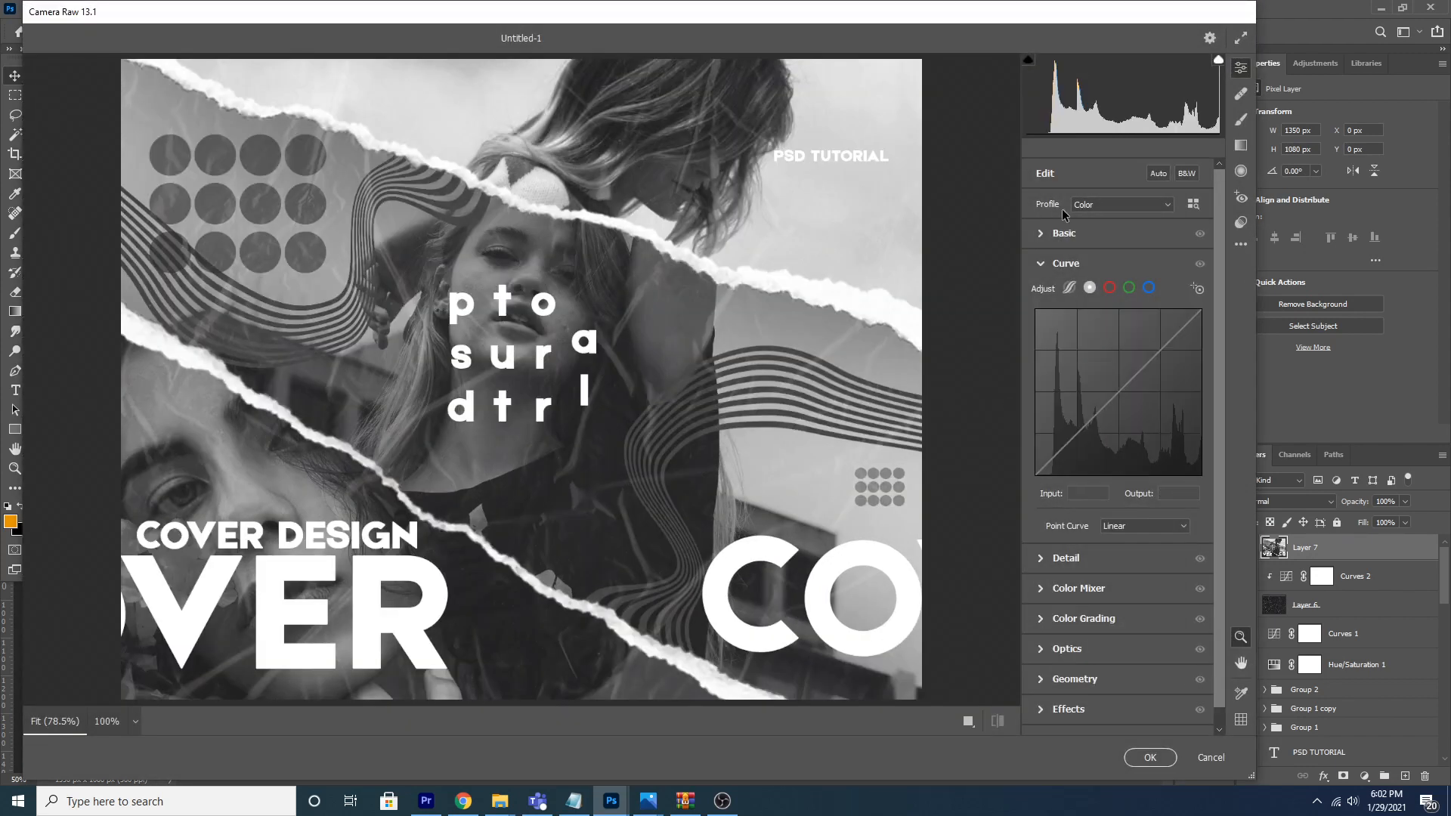
Step: Add a small amount of noise reduction and sharpening to the merged layer in Camera Raw
click(1044, 563)
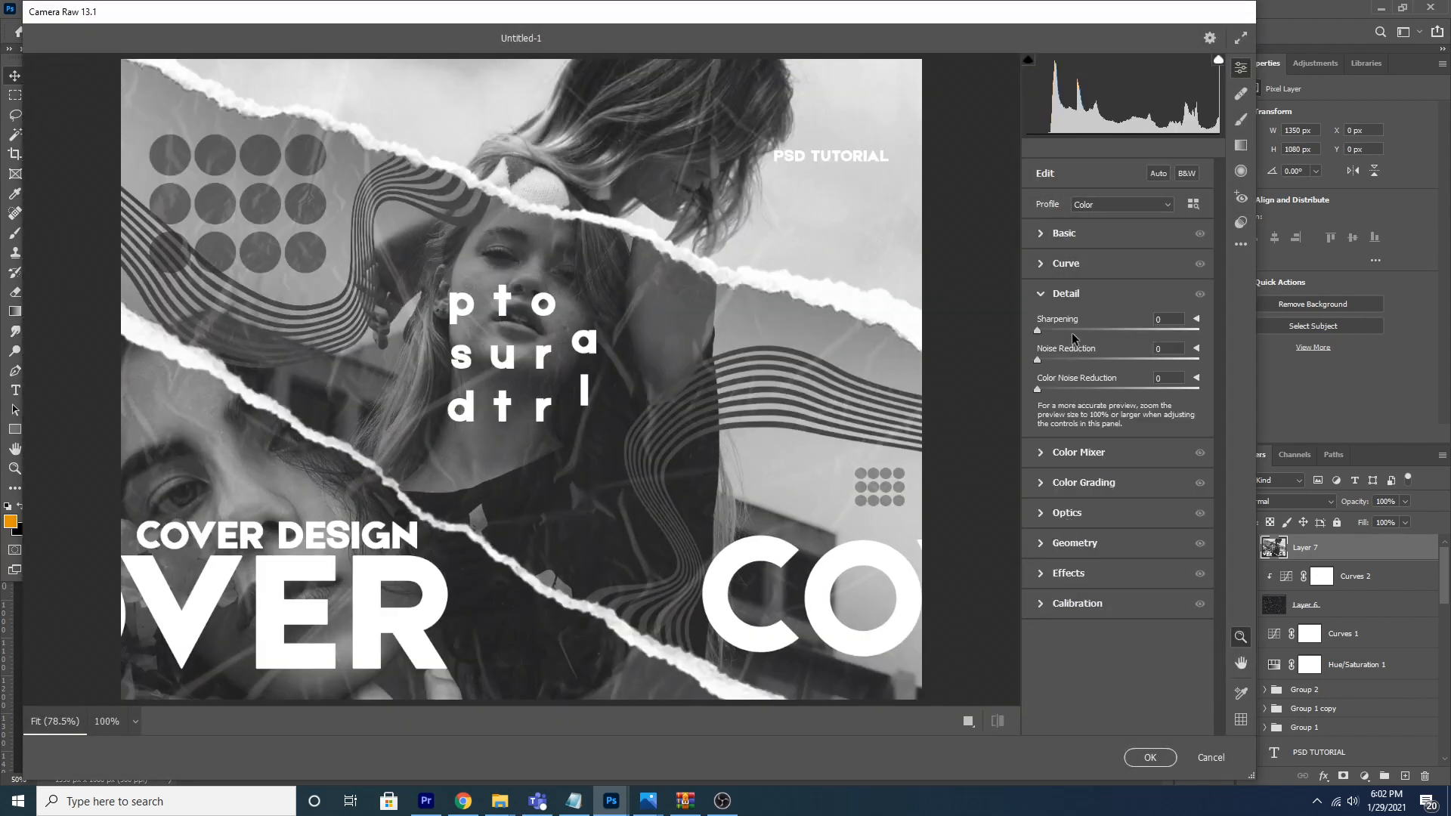
drag(1057, 360, 1072, 361)
click(1052, 326)
Step: Set the merged image's clarity to +65 and texture to +30
click(1046, 232)
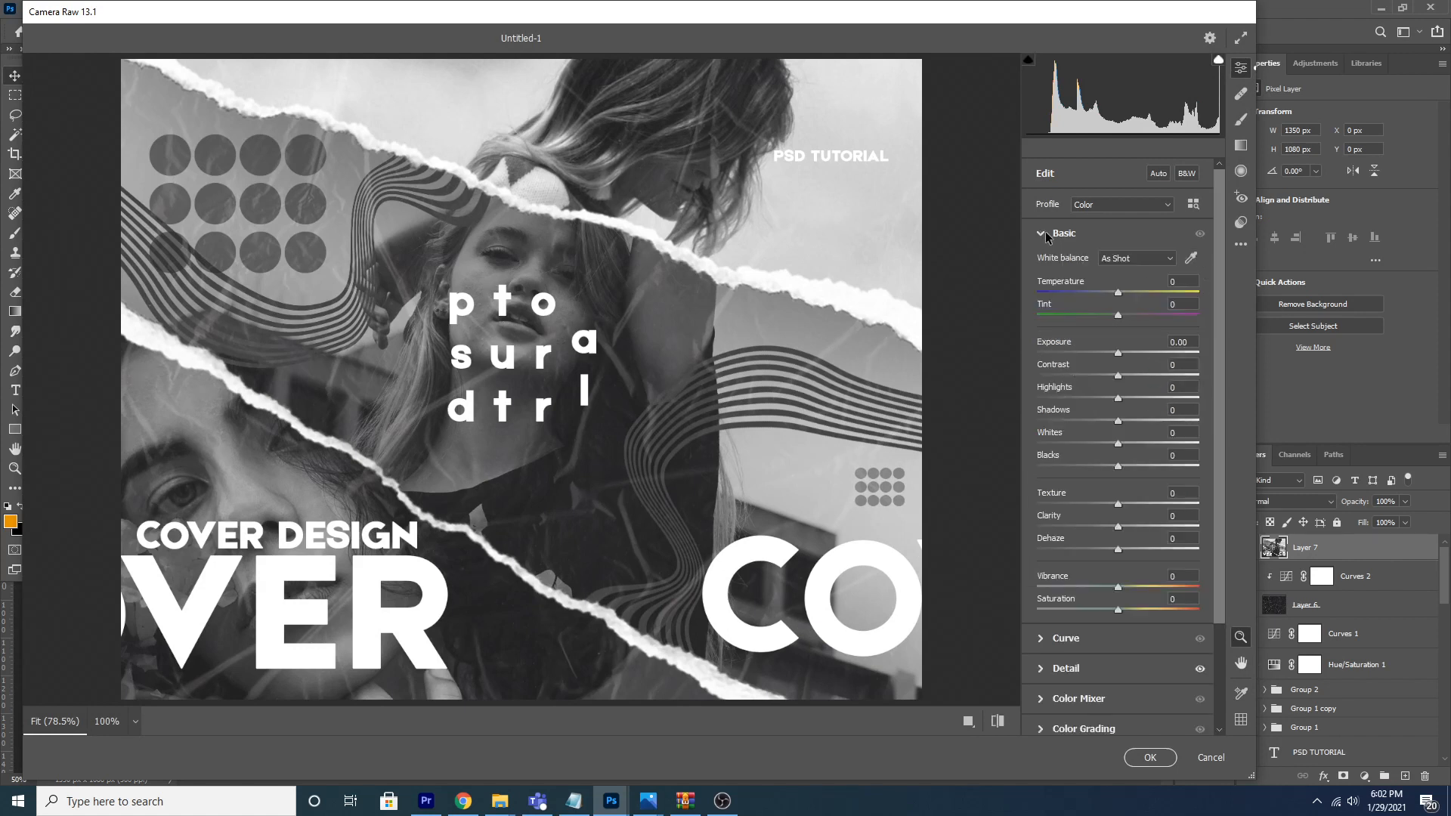
click(1170, 526)
click(1143, 504)
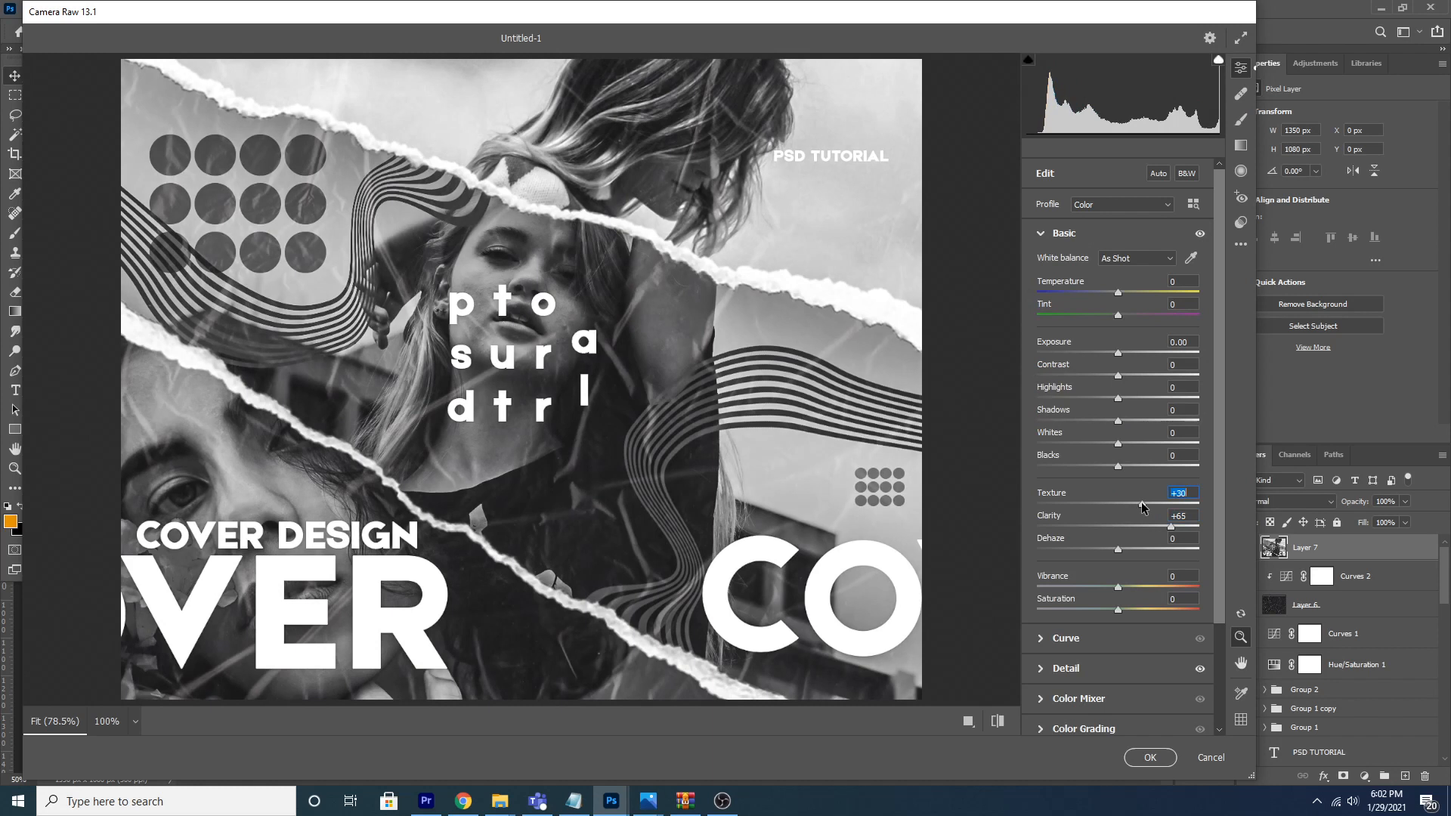
Step: Set the grain to 30 and vignetting to -22, and apply the Camera Raw adjustments to the merged layer
scroll(1088, 591, down, 3)
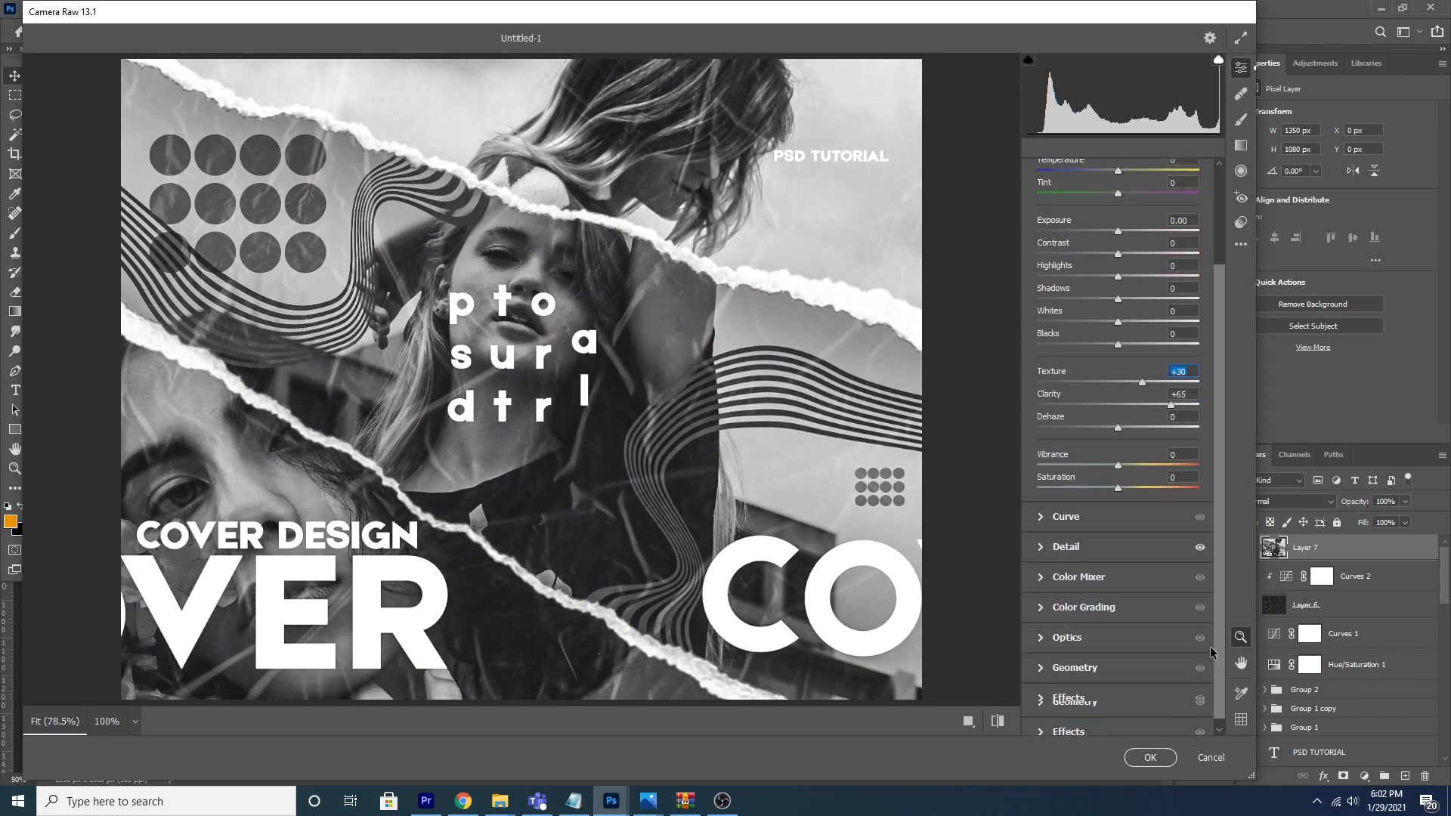
click(1054, 584)
click(1041, 575)
click(1136, 480)
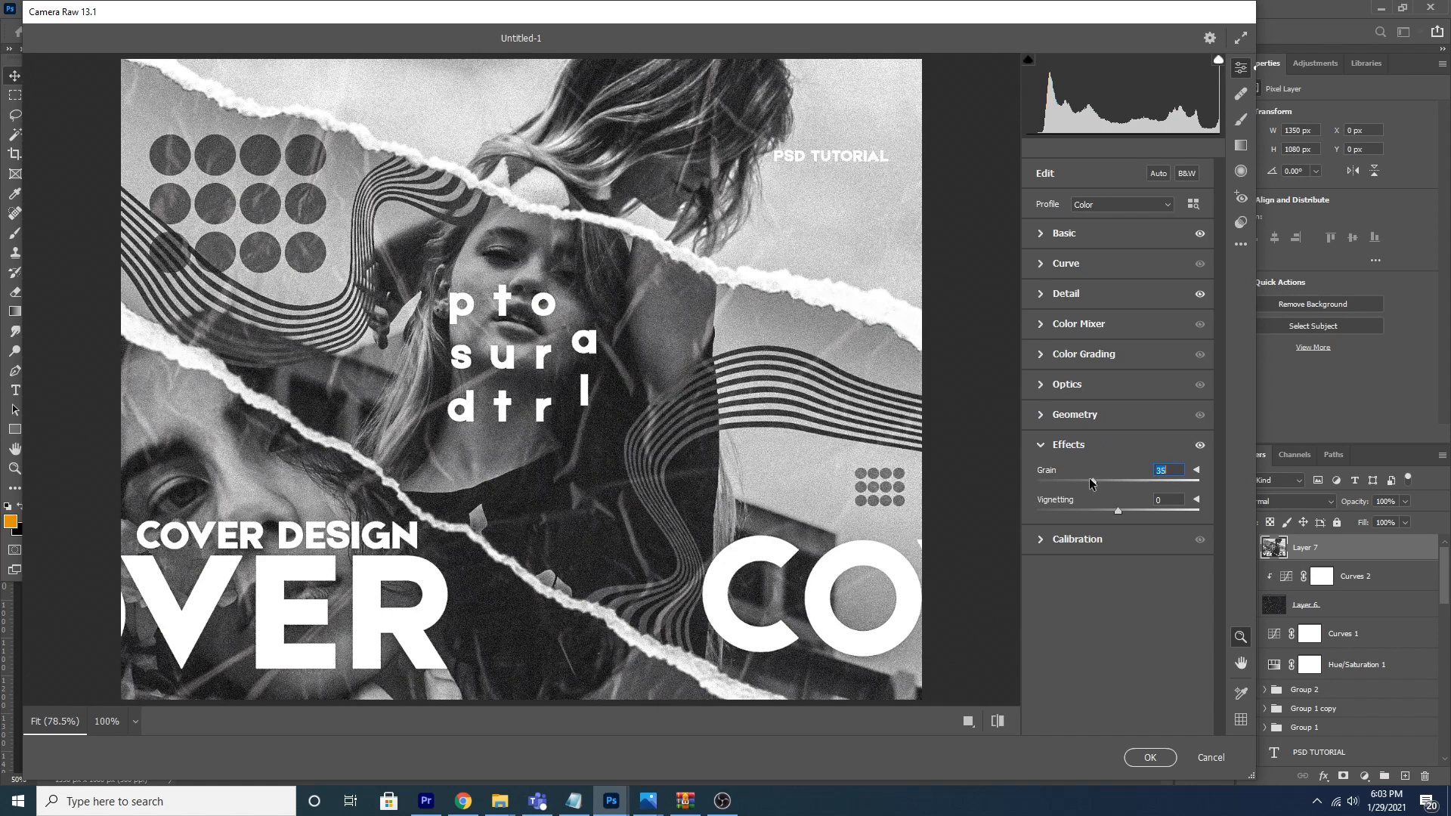
drag(1118, 511, 1100, 513)
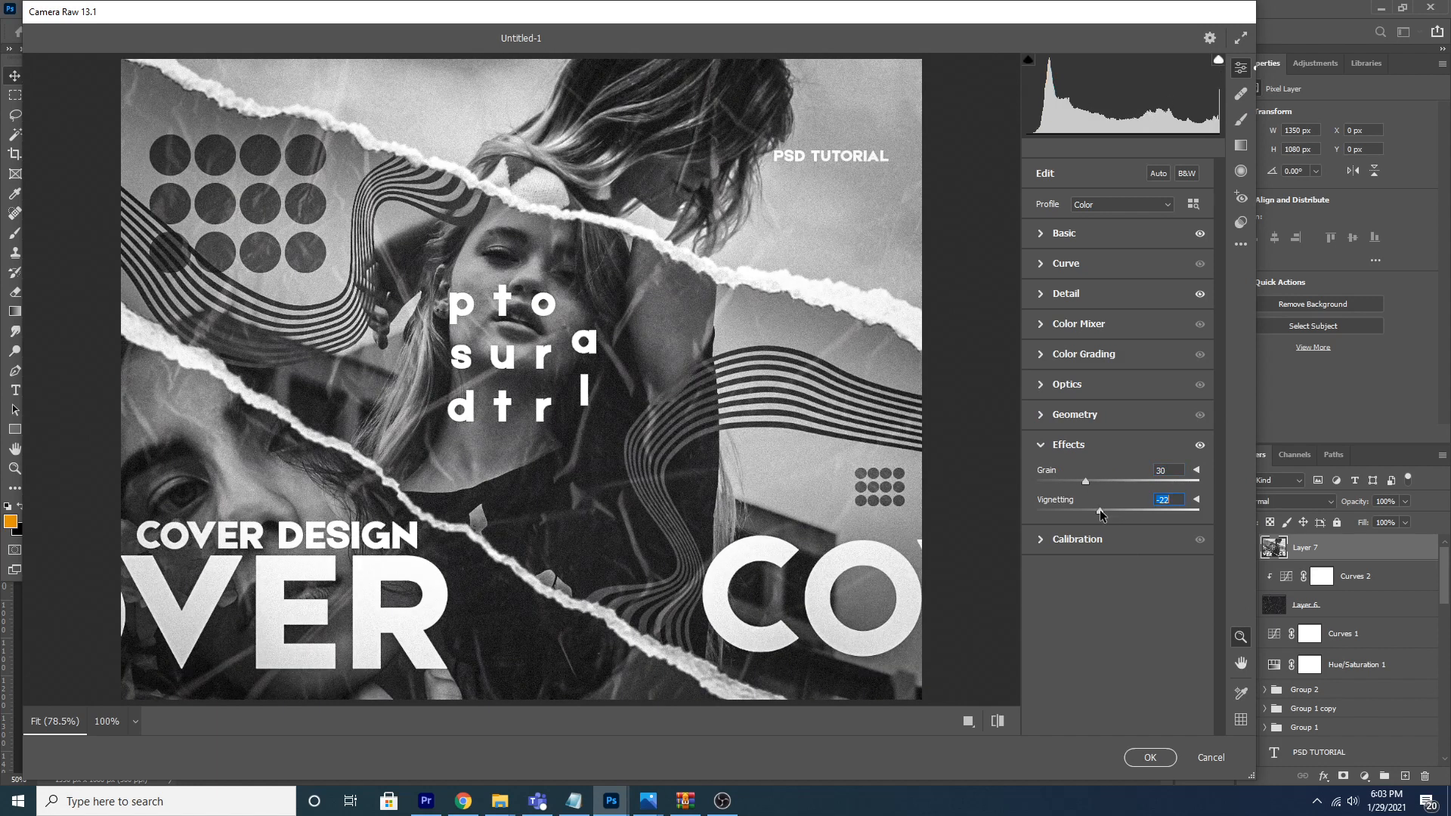
click(1149, 757)
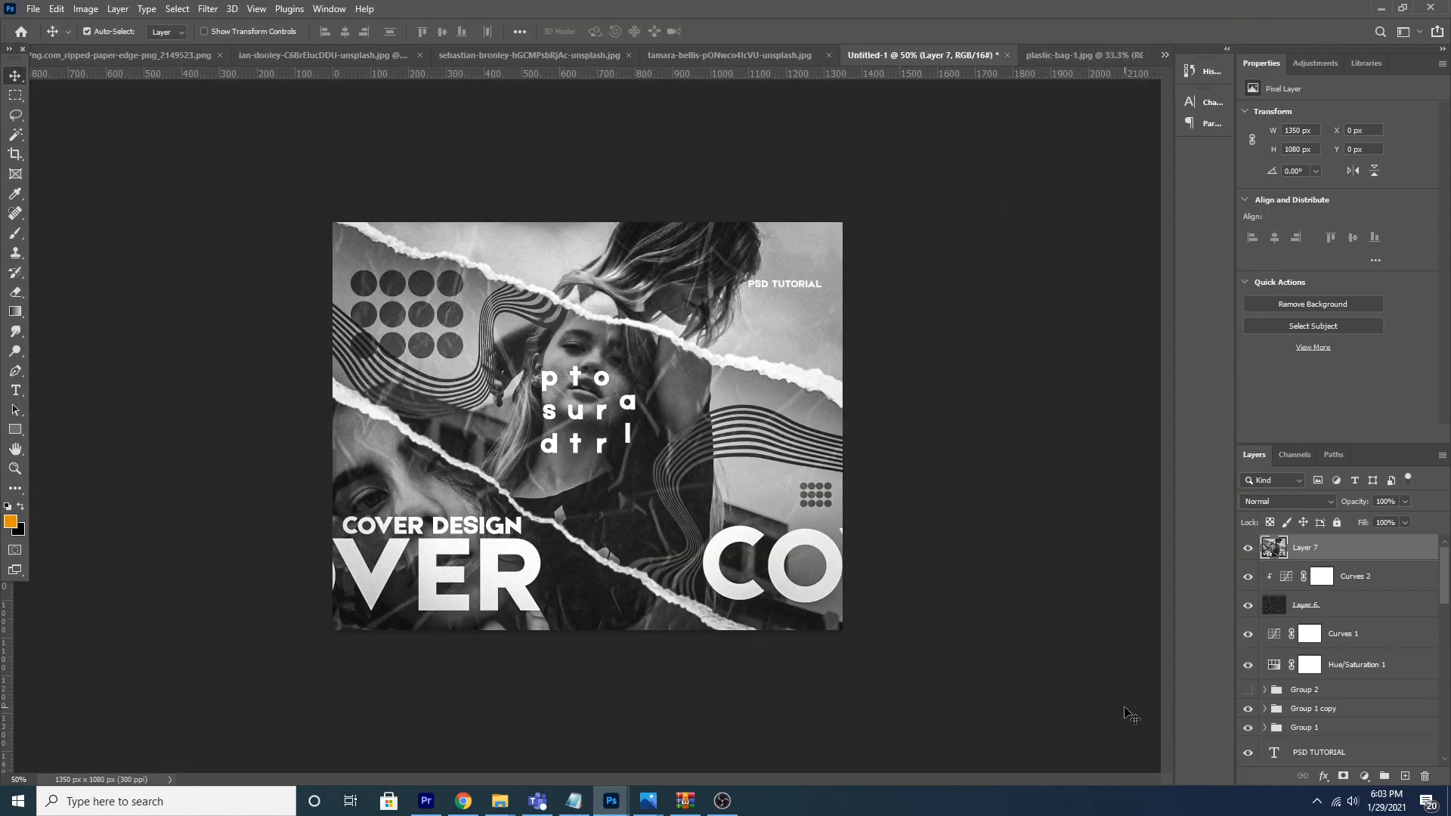